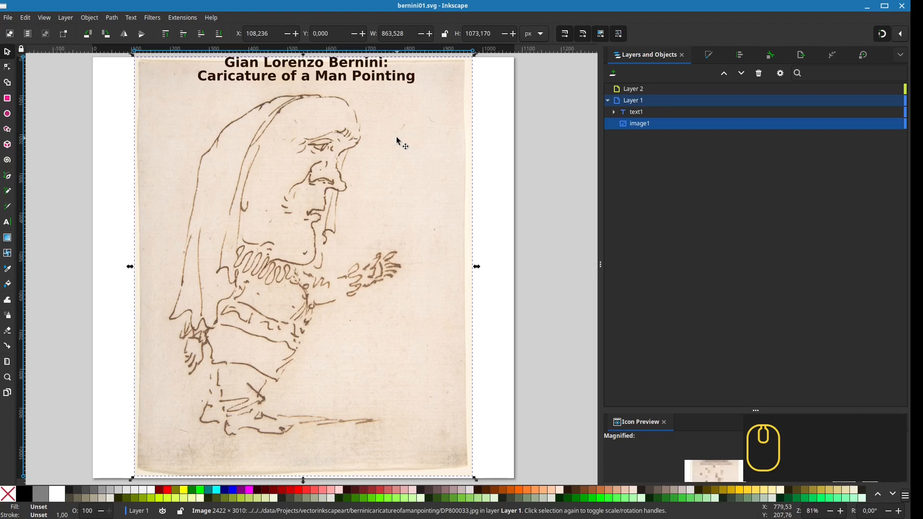
pyautogui.scroll(4, 398, 141)
pyautogui.scroll(-4, 398, 141)
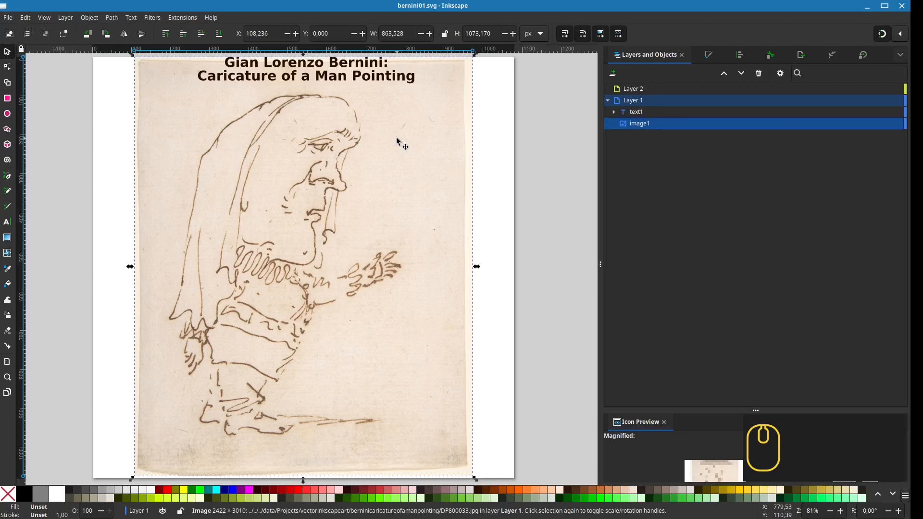
# - Set the Pen tool's drawing style to no fill with a flat-colour stroke
pyautogui.click(9, 177)
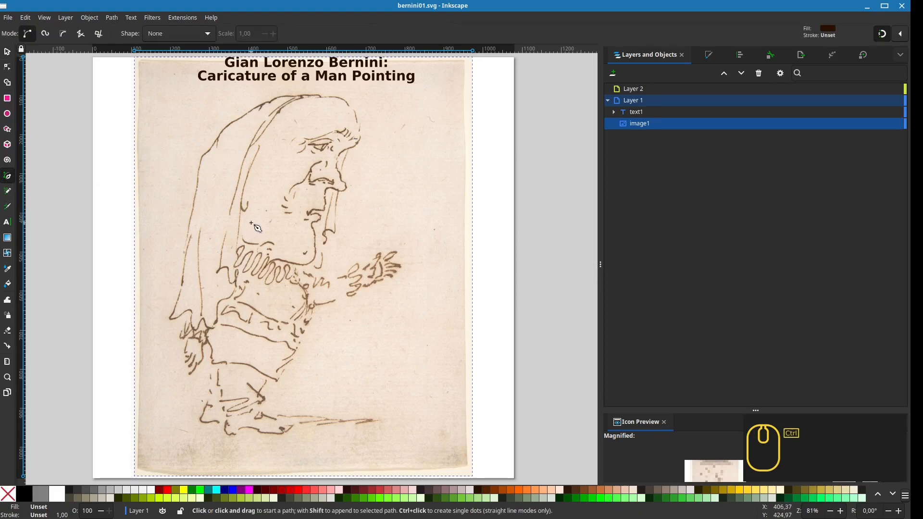
pyautogui.scroll(2, 252, 224)
pyautogui.moveTo(277, 243)
pyautogui.mouseDown()
pyautogui.moveTo(215, 394)
pyautogui.moveTo(315, 287)
pyautogui.moveTo(337, 249)
pyautogui.moveTo(354, 176)
pyautogui.mouseUp()
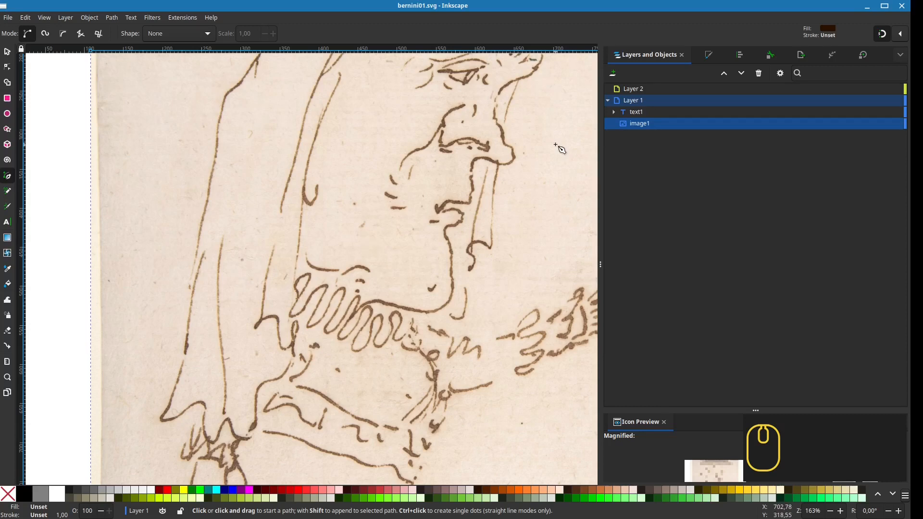
pyautogui.click(709, 55)
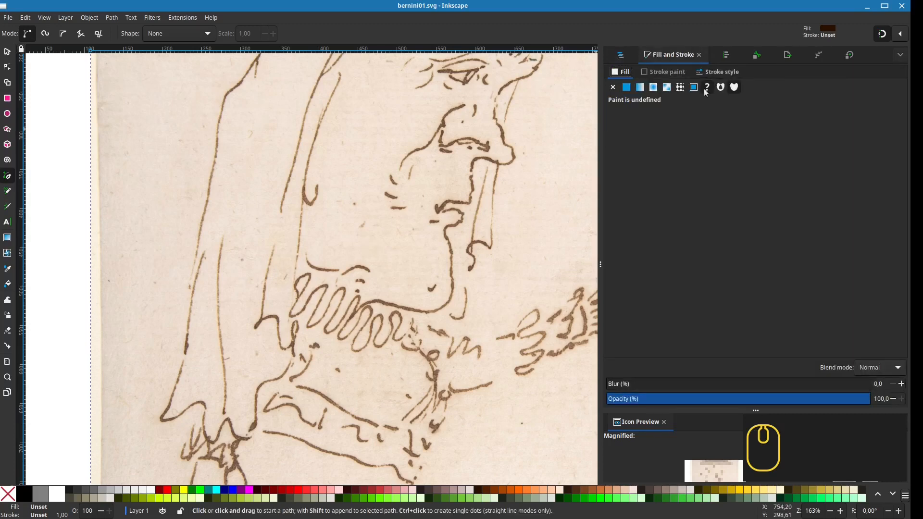
pyautogui.click(613, 88)
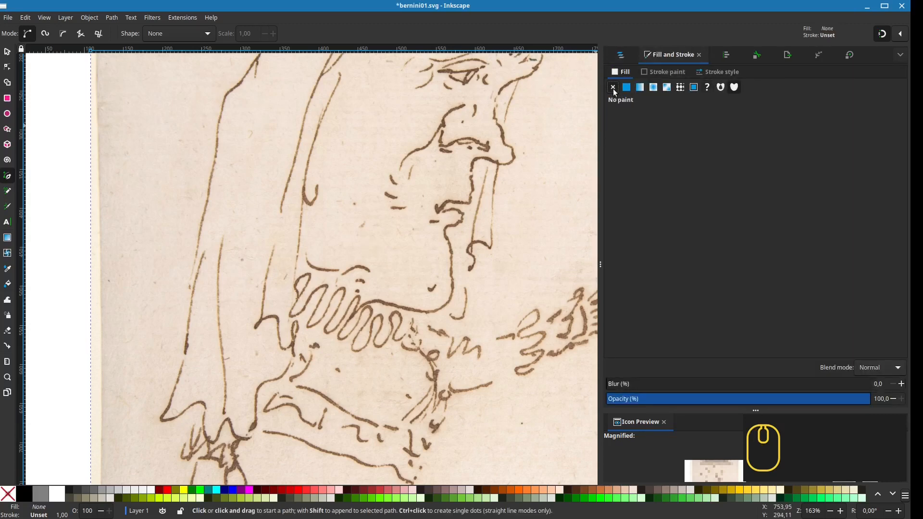
pyautogui.click(655, 70)
pyautogui.click(626, 89)
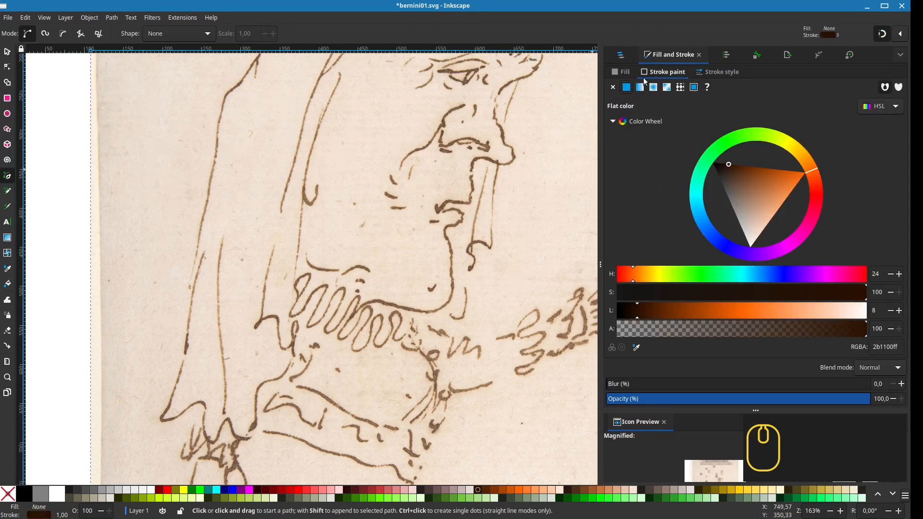
pyautogui.click(618, 72)
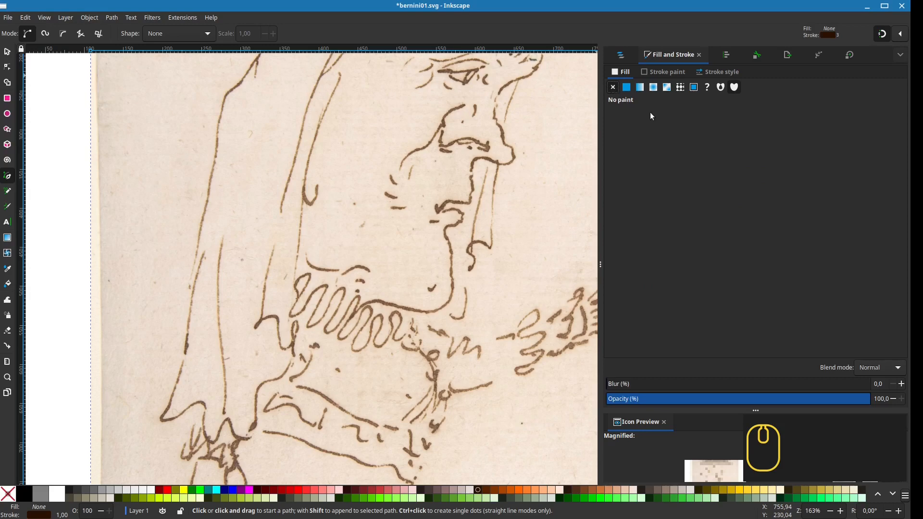
pyautogui.click(676, 71)
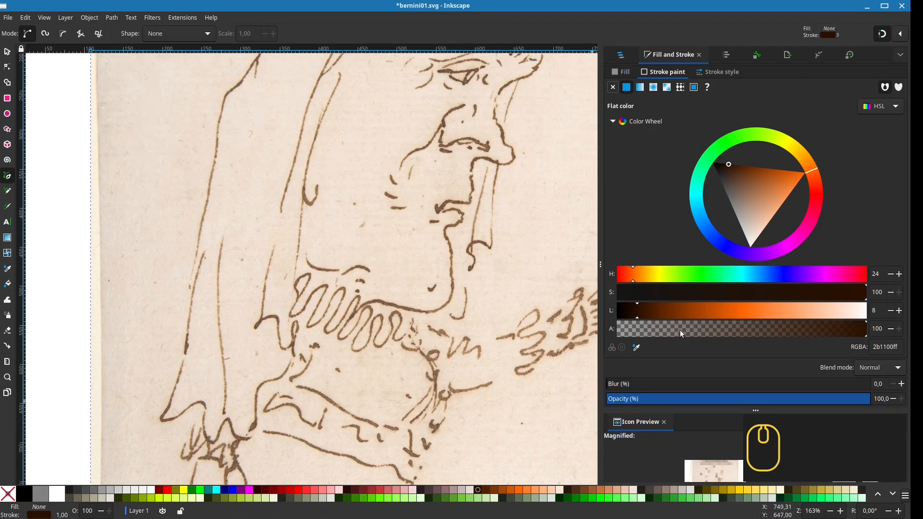
# - Change the stroke colour to dark green 112b00ff and set the stroke width to 3 px
pyautogui.keyDown('shift'); pyautogui.click(339, 498); pyautogui.keyUp('shift')
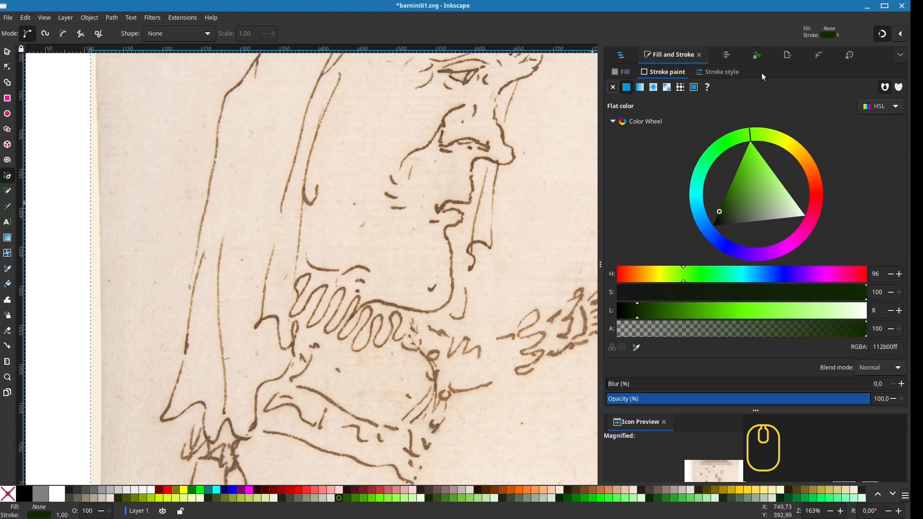
pyautogui.click(726, 72)
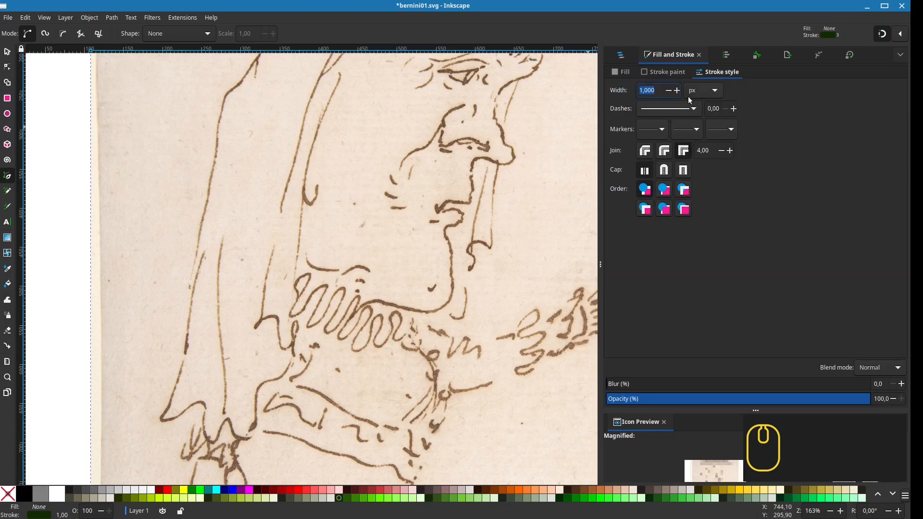
pyautogui.write('3')
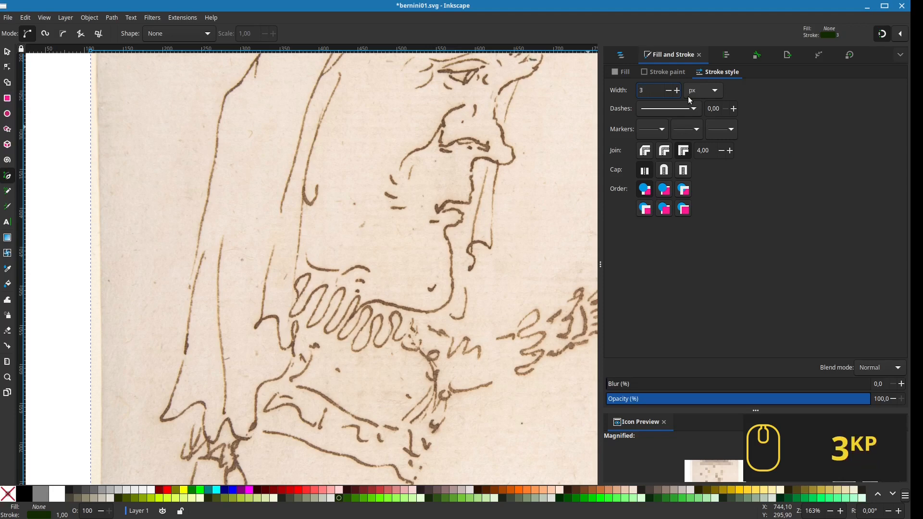
pyautogui.press('Return')
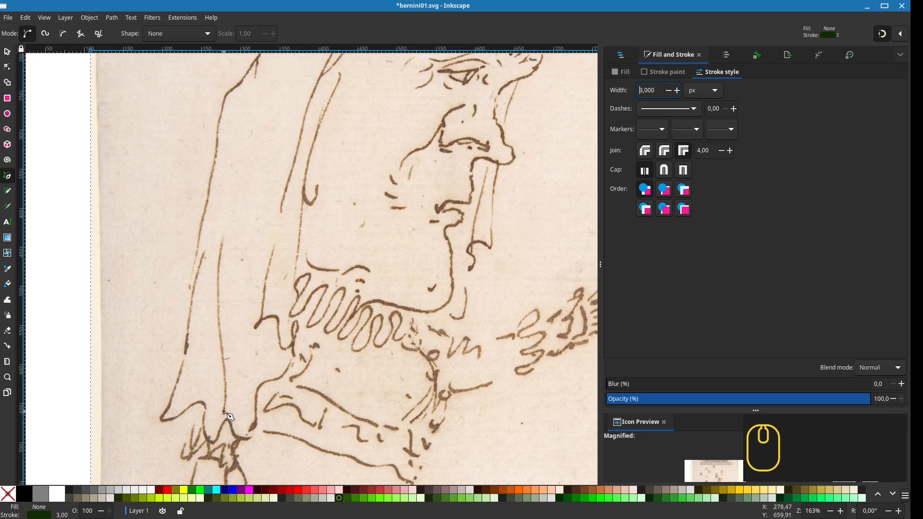
# - Draw a closed, curved five-node path with the Pen tool across the image's left margin, with a sharp inward corner facing the figure
pyautogui.moveTo(153, 216); pyautogui.dragTo(310, 243)
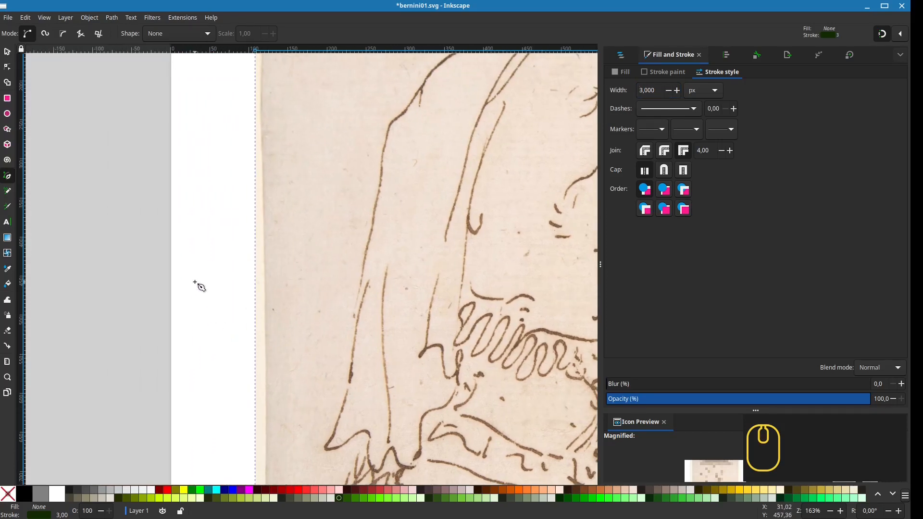
pyautogui.moveTo(195, 282); pyautogui.dragTo(183, 224)
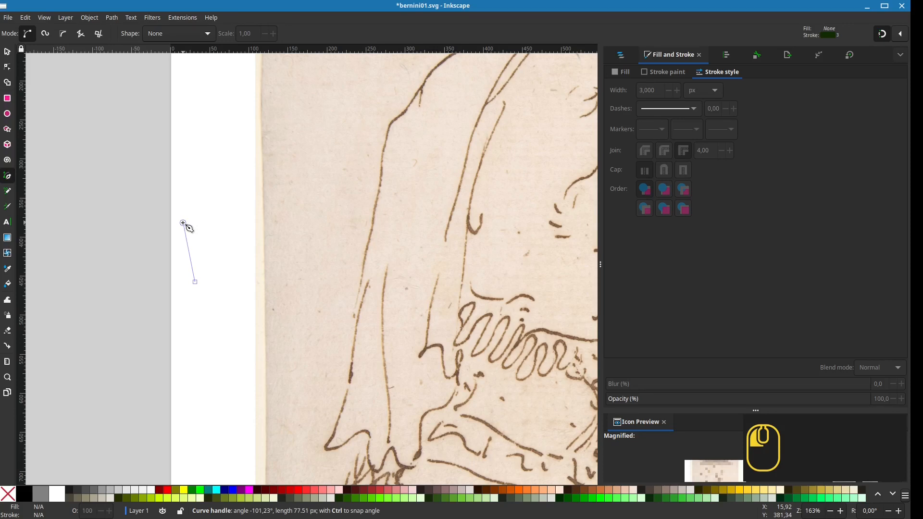
pyautogui.moveTo(183, 224); pyautogui.dragTo(183, 223)
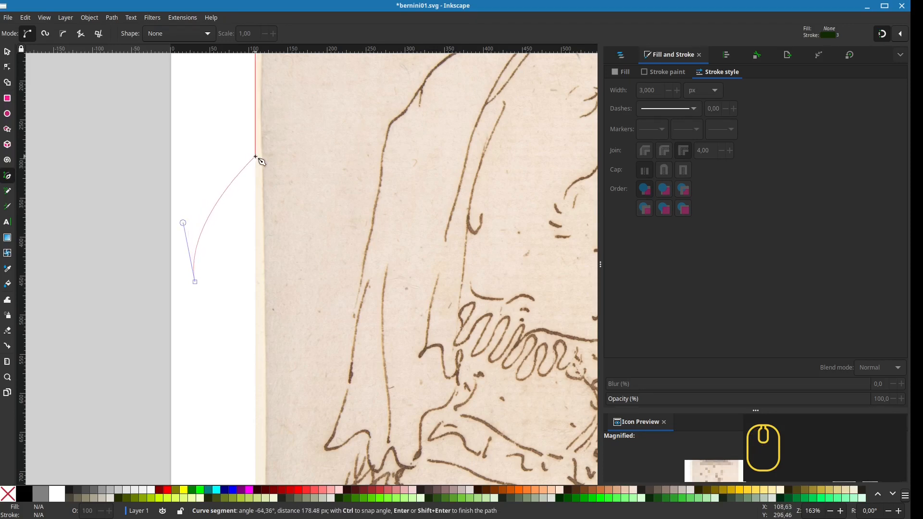
pyautogui.moveTo(272, 150); pyautogui.dragTo(325, 152)
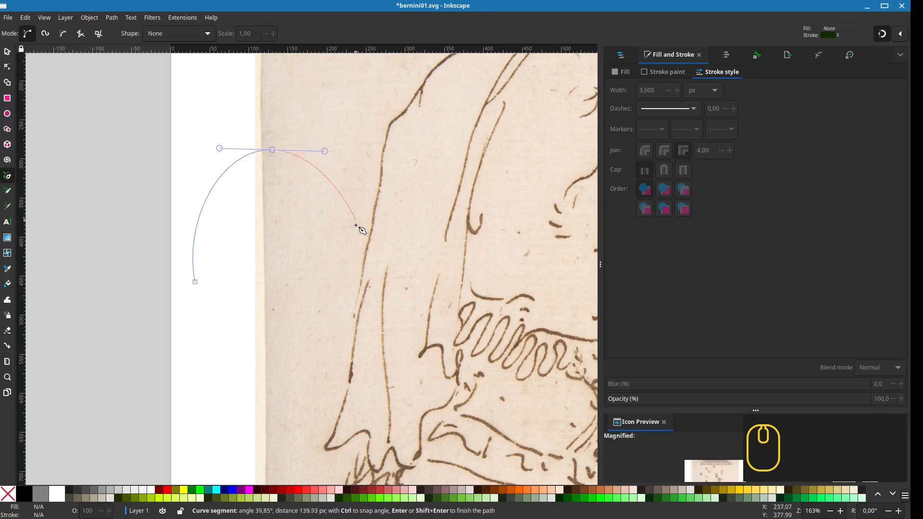
pyautogui.moveTo(327, 265); pyautogui.dragTo(297, 327)
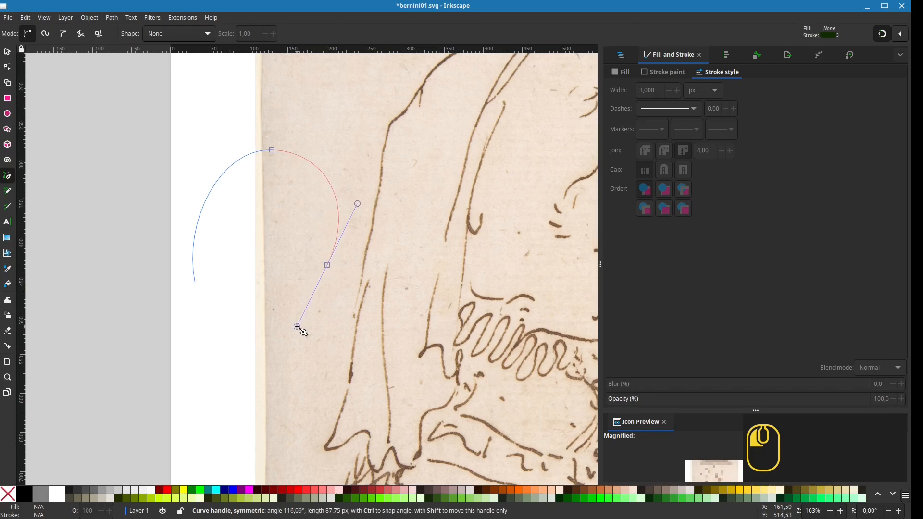
pyautogui.press('shift')
pyautogui.moveTo(297, 327); pyautogui.dragTo(372, 304)
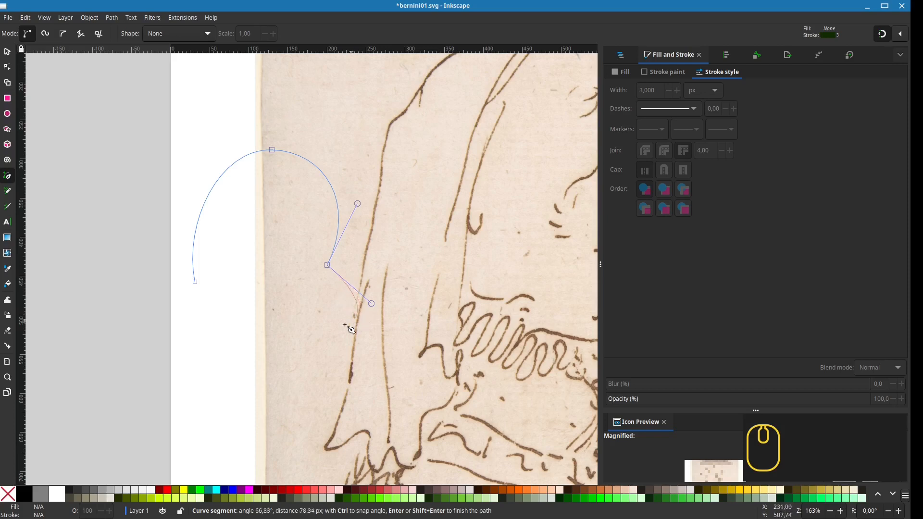
pyautogui.click(339, 367)
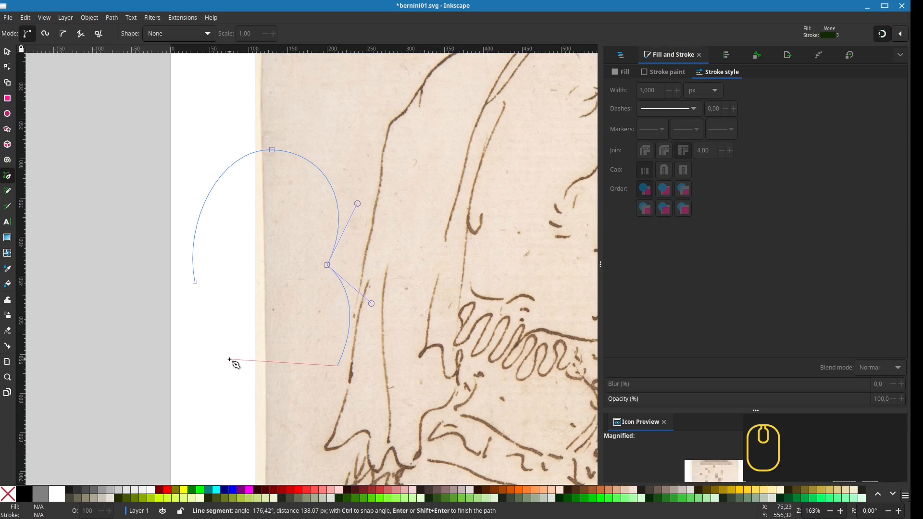
pyautogui.moveTo(230, 359); pyautogui.dragTo(199, 319)
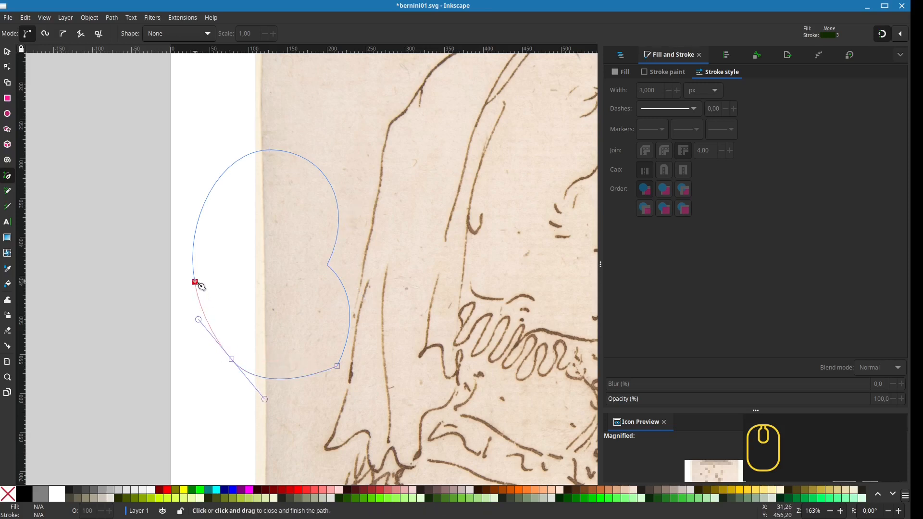
pyautogui.moveTo(196, 283); pyautogui.dragTo(193, 235)
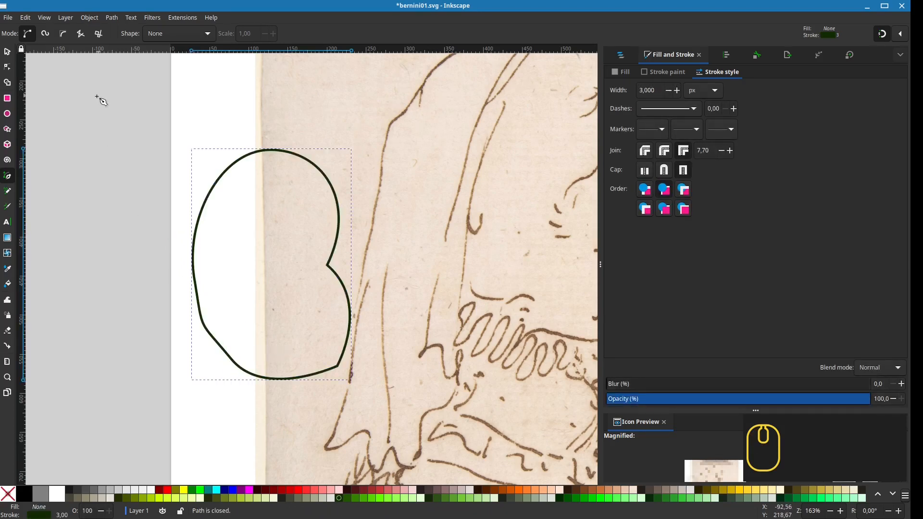
# - Reshape the curve at the path's lower-left node by adjusting its smooth handles with the Node tool
pyautogui.click(9, 68)
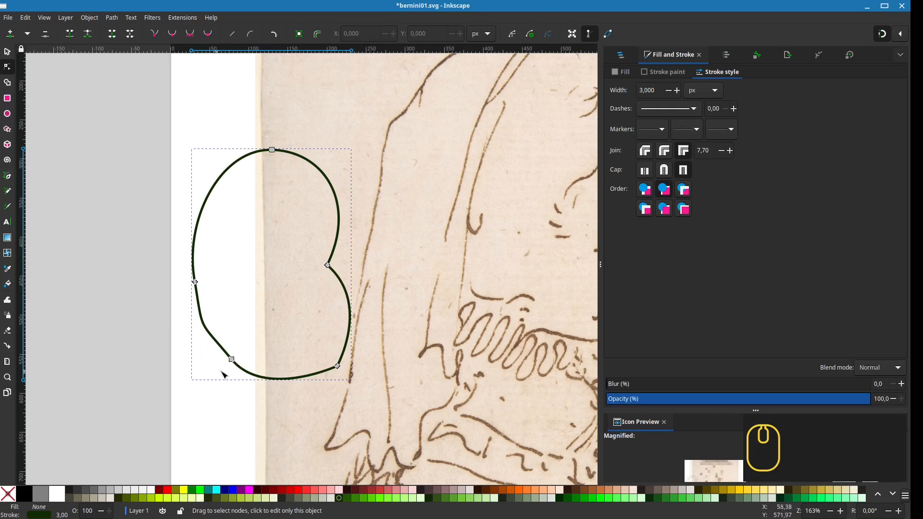
pyautogui.click(232, 359)
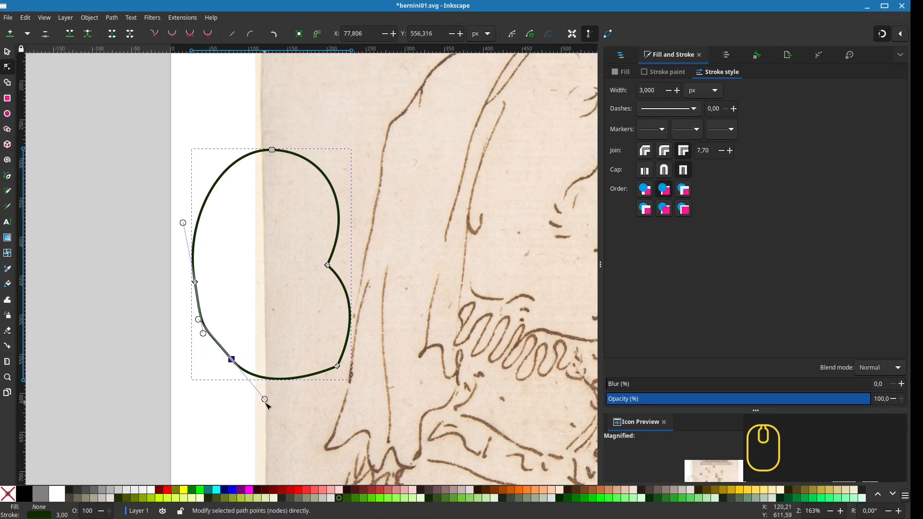
pyautogui.moveTo(264, 399); pyautogui.dragTo(234, 361)
pyautogui.click(232, 360)
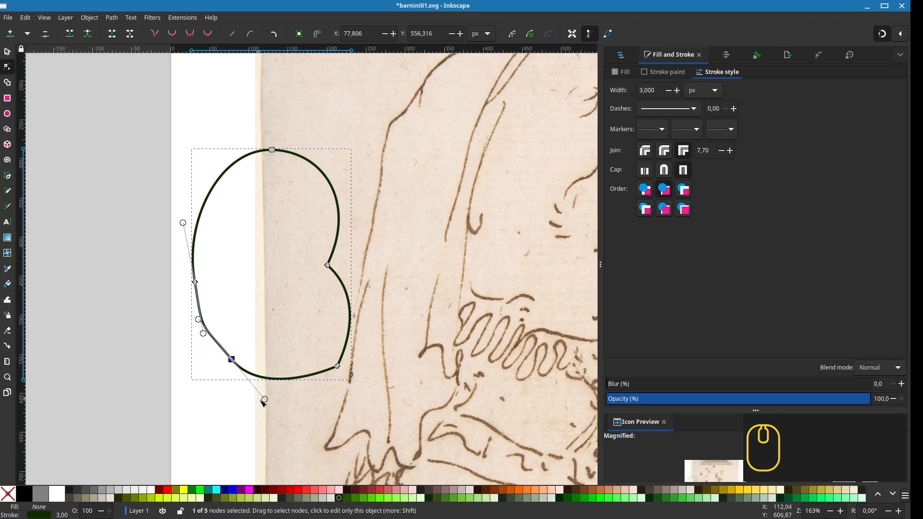
pyautogui.moveTo(265, 400); pyautogui.dragTo(238, 382)
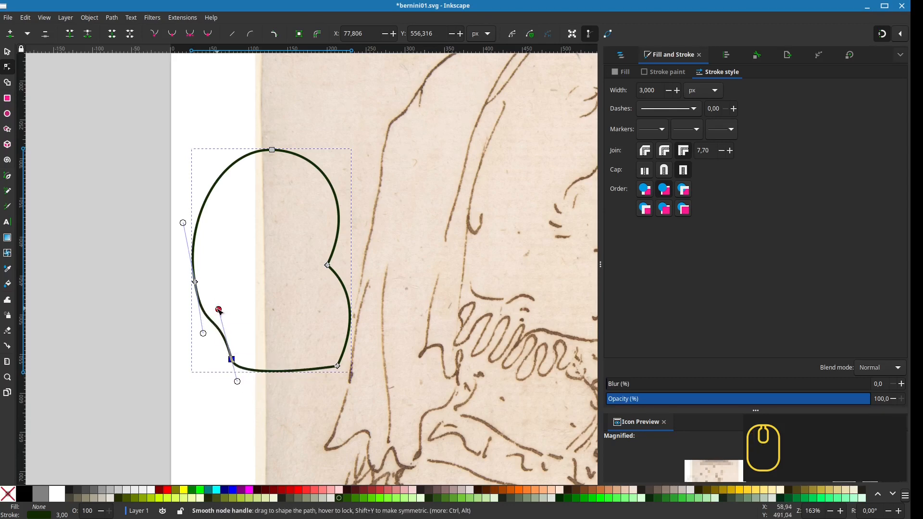
pyautogui.moveTo(219, 310); pyautogui.dragTo(211, 350)
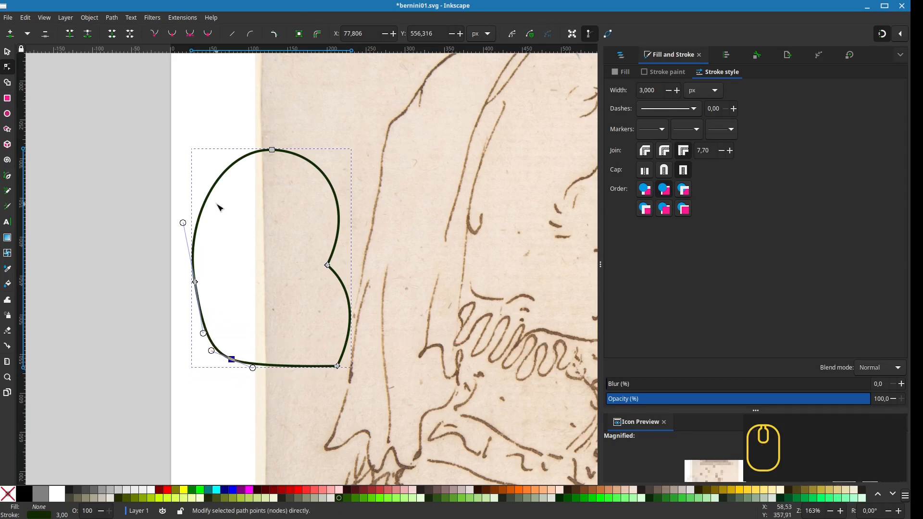
# - Convert the path's lower-left node to a corner, move it slightly down and angle its two handles independently
pyautogui.click(337, 366)
pyautogui.click(233, 361)
pyautogui.click(154, 35)
pyautogui.moveTo(232, 360)
pyautogui.mouseDown()
pyautogui.moveTo(241, 341)
pyautogui.moveTo(234, 379)
pyautogui.moveTo(252, 376)
pyautogui.moveTo(264, 338)
pyautogui.moveTo(210, 373)
pyautogui.moveTo(243, 359)
pyautogui.moveTo(235, 337)
pyautogui.moveTo(259, 345)
pyautogui.moveTo(236, 376)
pyautogui.mouseUp()
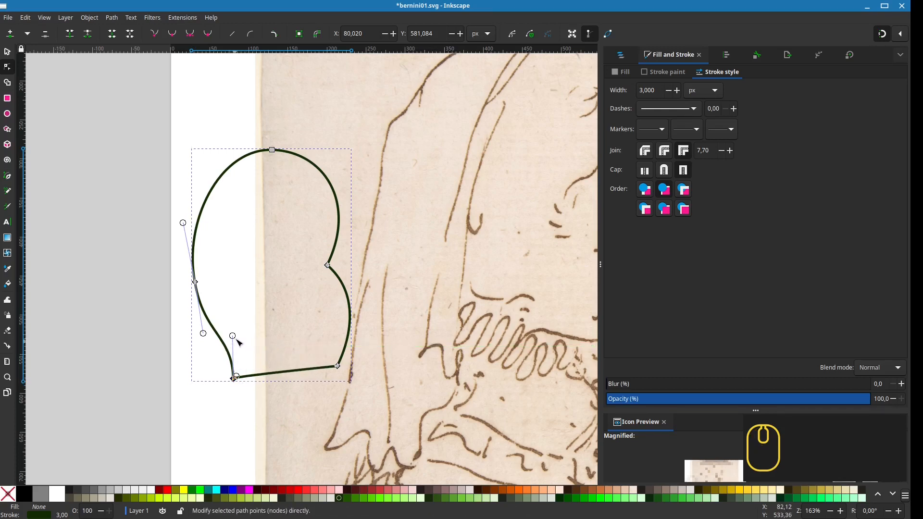
pyautogui.moveTo(233, 336); pyautogui.dragTo(251, 346)
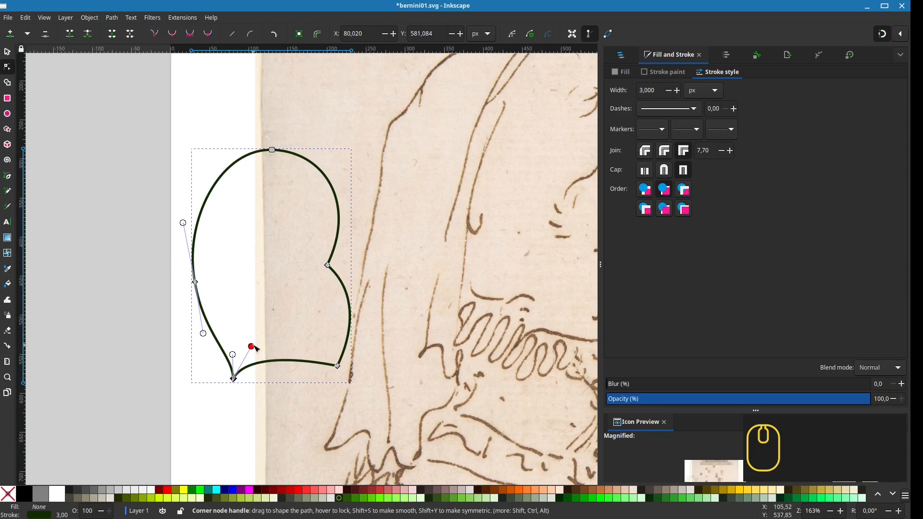
pyautogui.moveTo(252, 347); pyautogui.dragTo(248, 361)
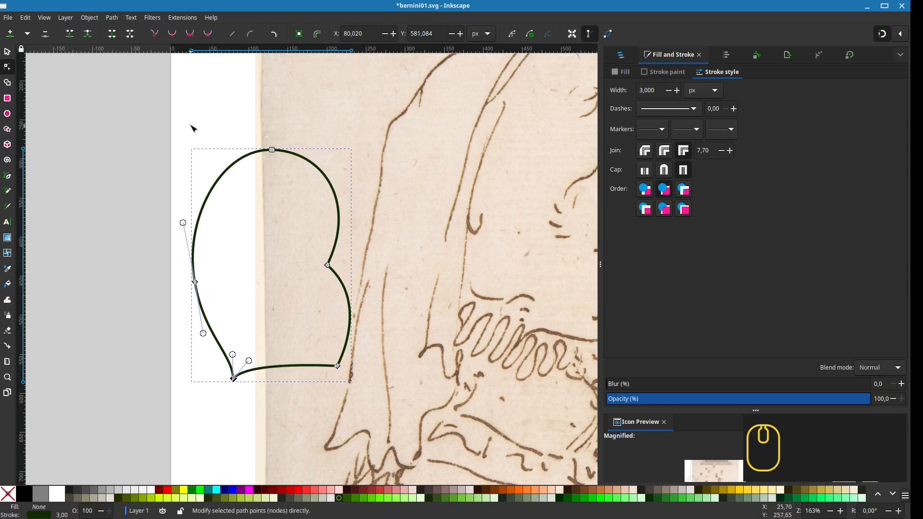
# - Make the path's lower-left node smooth, nudge it slightly and lengthen its handle along the bottom curve
pyautogui.click(176, 36)
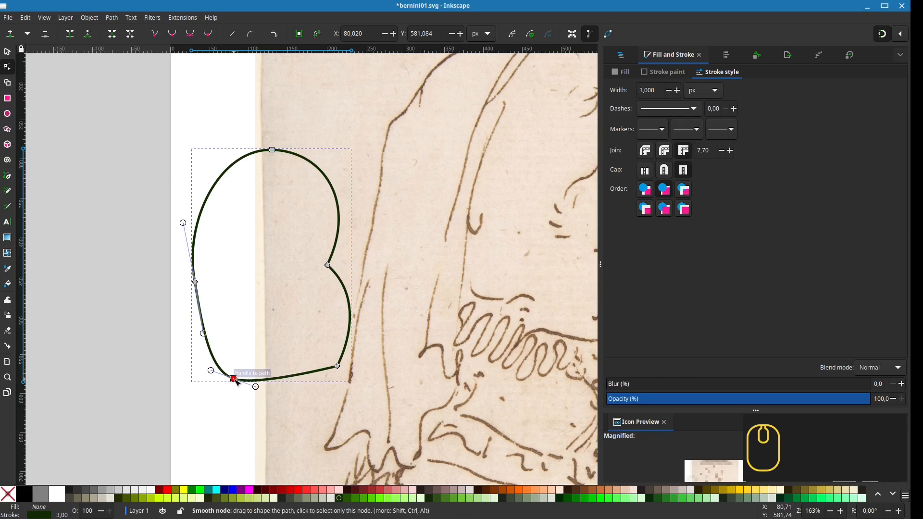
pyautogui.moveTo(234, 378); pyautogui.dragTo(238, 377)
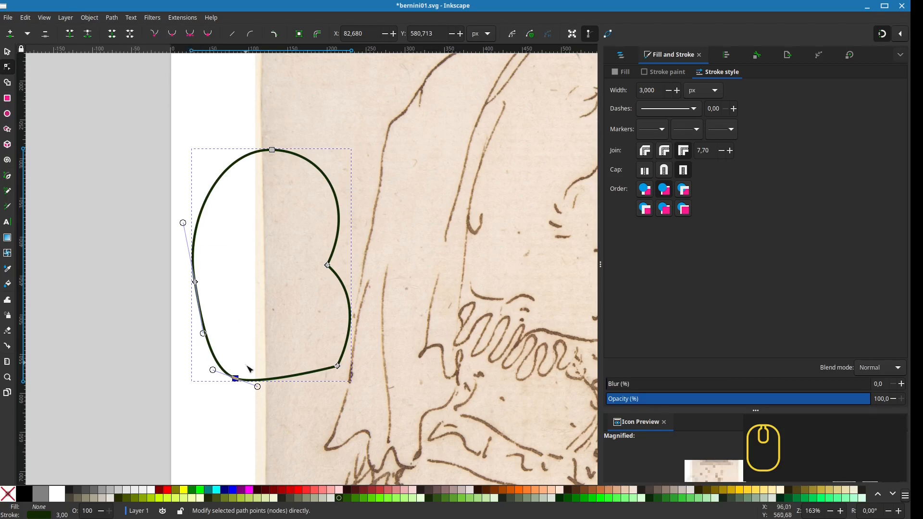
pyautogui.moveTo(258, 387)
pyautogui.mouseDown()
pyautogui.moveTo(306, 333)
pyautogui.moveTo(276, 388)
pyautogui.mouseUp()
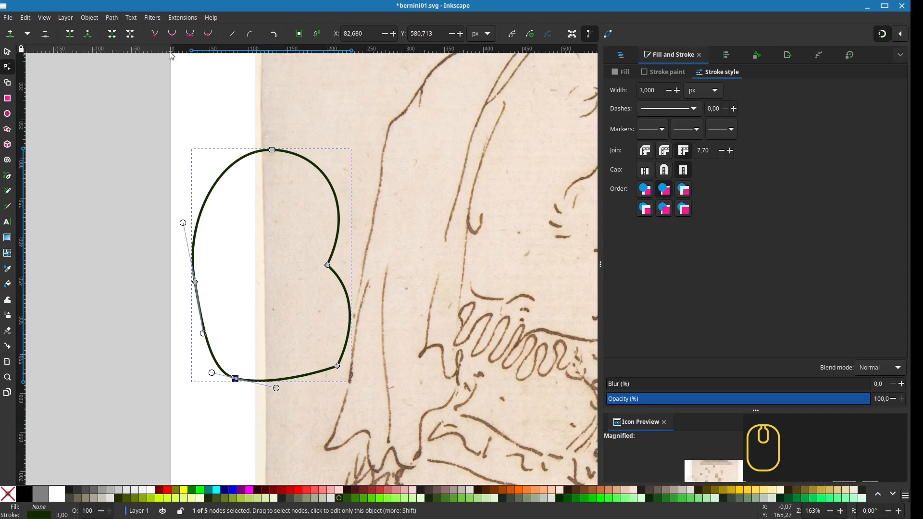
# - Make the lower-left node symmetric and lengthen its handles, then convert the node to auto-smooth
pyautogui.click(191, 34)
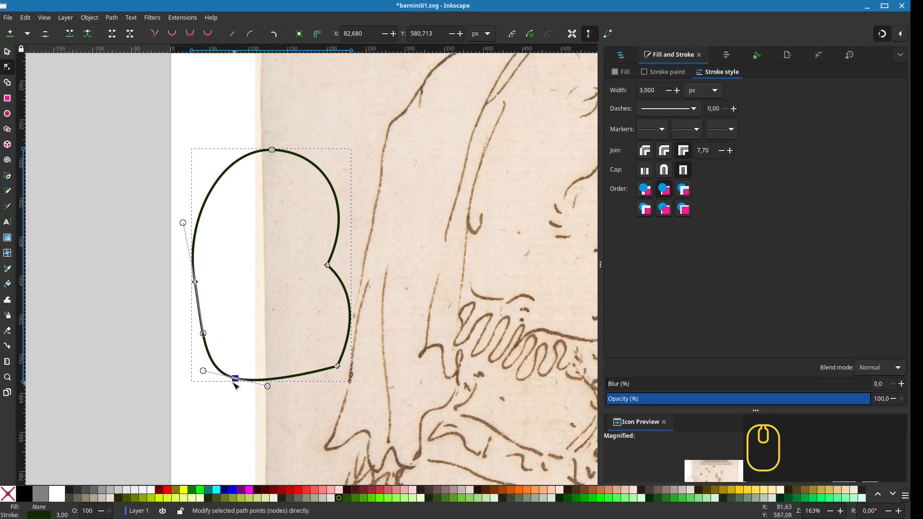
pyautogui.moveTo(269, 389); pyautogui.dragTo(287, 394)
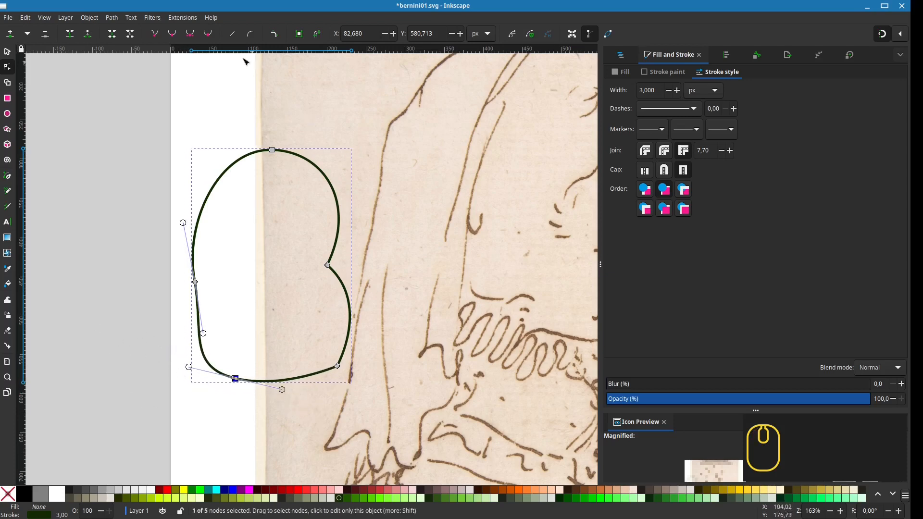
pyautogui.click(208, 37)
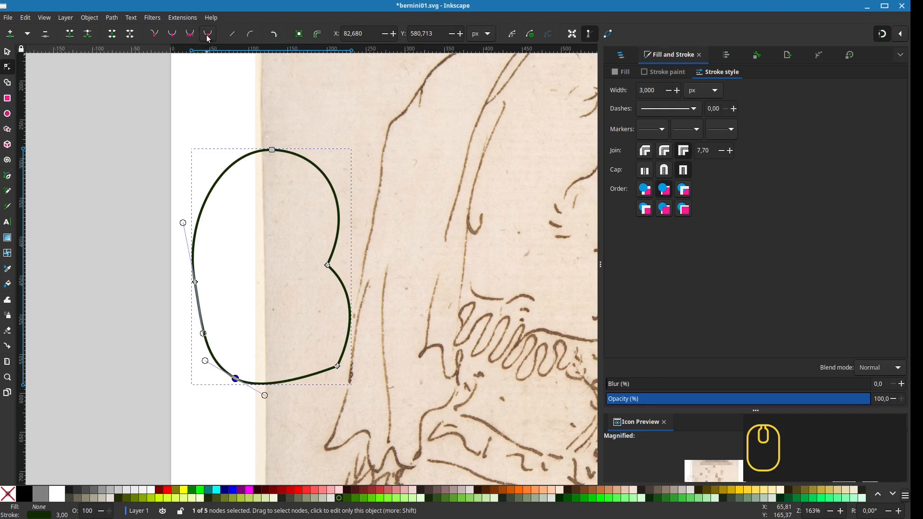
# - Move the path's lower-left auto-smooth node up into the shape, then back down to about X 88, Y 527 px
pyautogui.moveTo(239, 380); pyautogui.dragTo(275, 228)
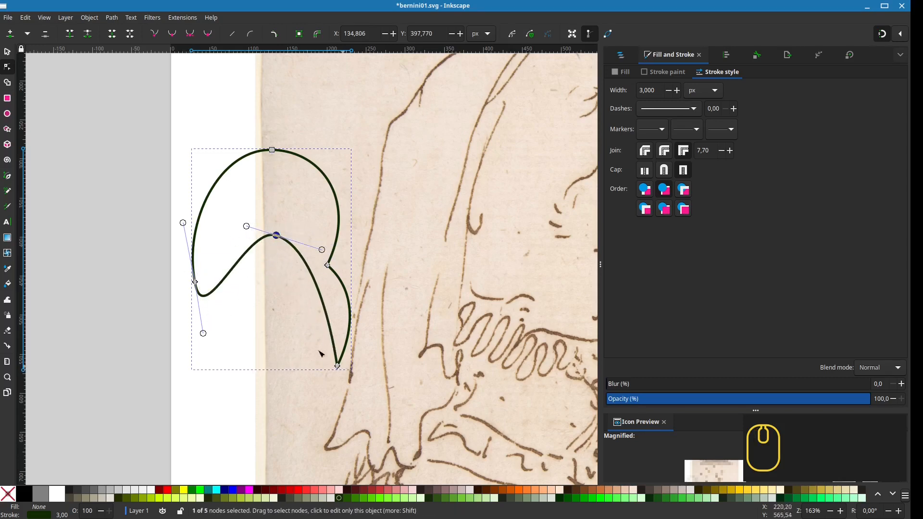
pyautogui.moveTo(280, 238); pyautogui.dragTo(243, 339)
pyautogui.click(327, 265)
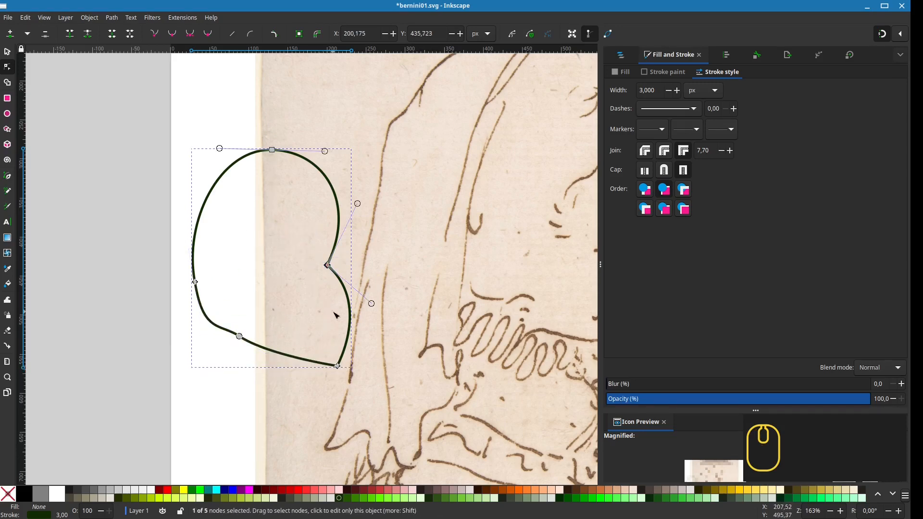
# - Make the path's lower-right node smooth, then turn it back into a corner and retract its handles
pyautogui.click(338, 367)
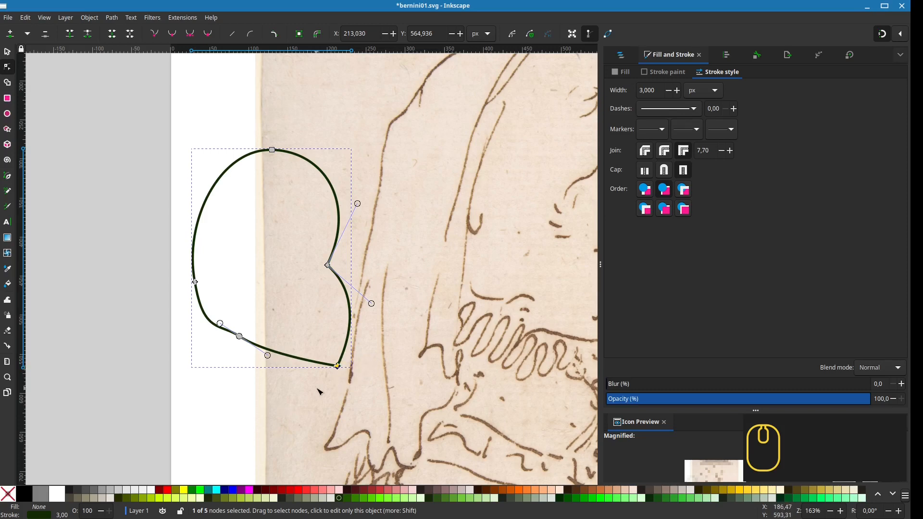
pyautogui.click(177, 35)
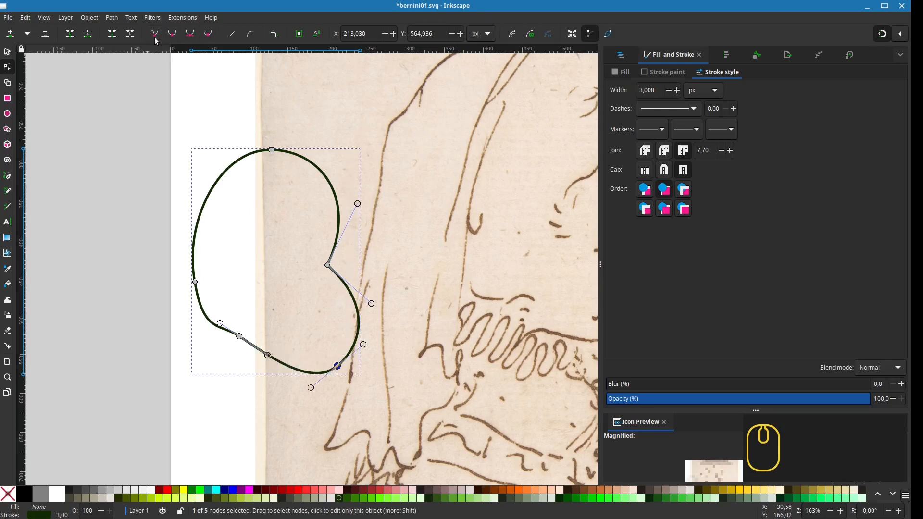
pyautogui.click(155, 38)
pyautogui.click(155, 39)
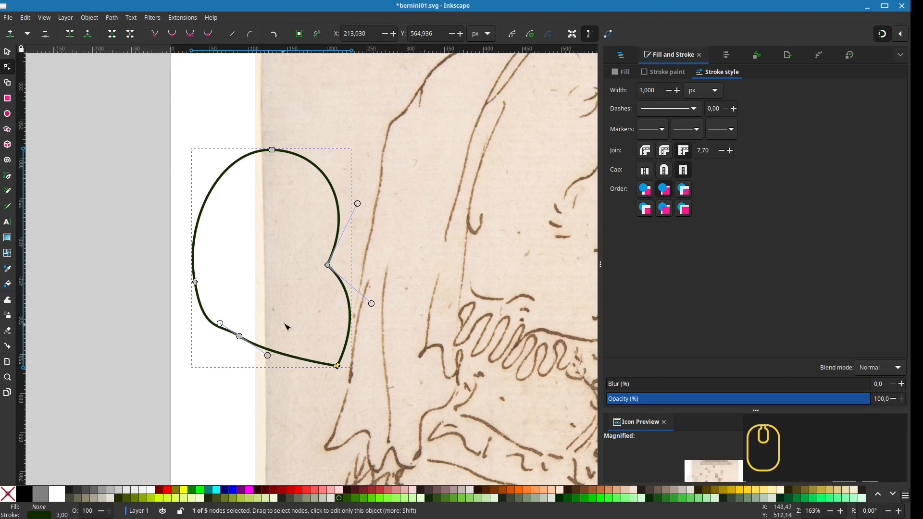
# - Convert the path's lower-left auto-smooth node to a corner node
pyautogui.click(239, 336)
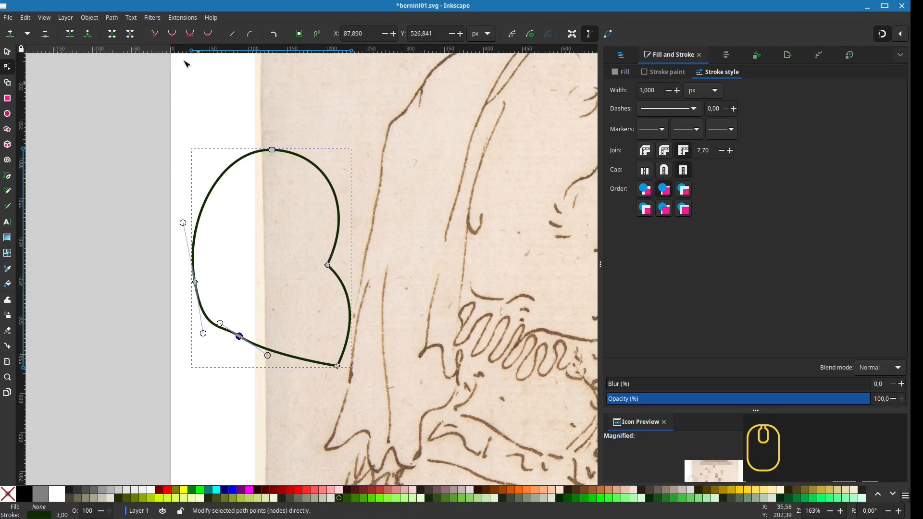
pyautogui.click(155, 34)
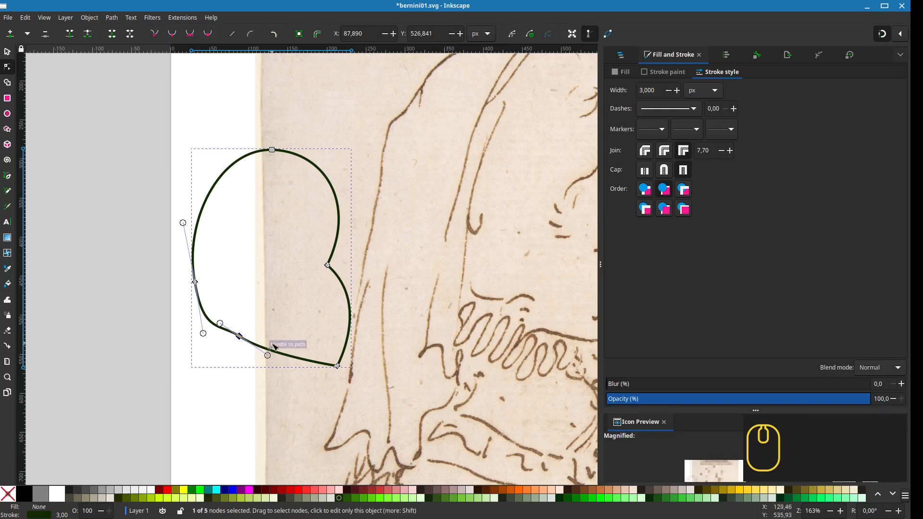
pyautogui.click(337, 366)
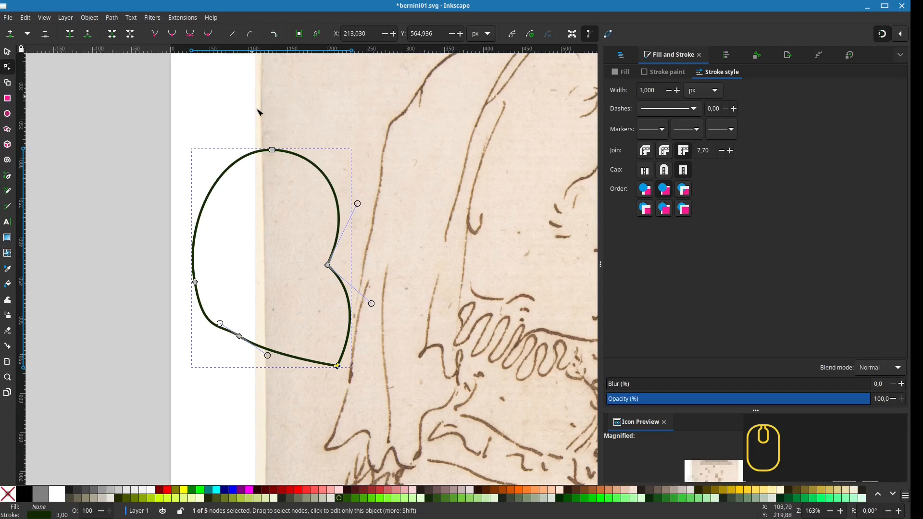
# - Turn the segment between the path's inner right node and lower-right node into a straight line
pyautogui.click(327, 265)
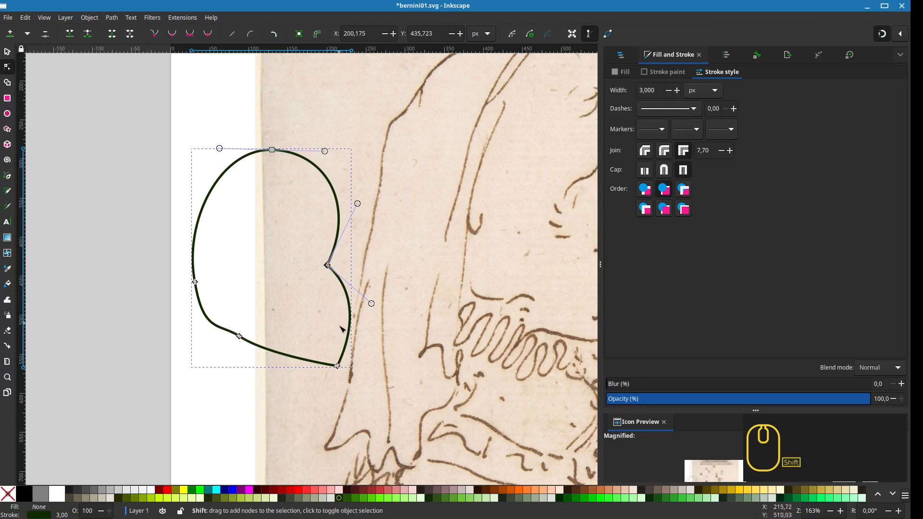
pyautogui.keyDown('shift'); pyautogui.click(337, 366); pyautogui.keyUp('shift')
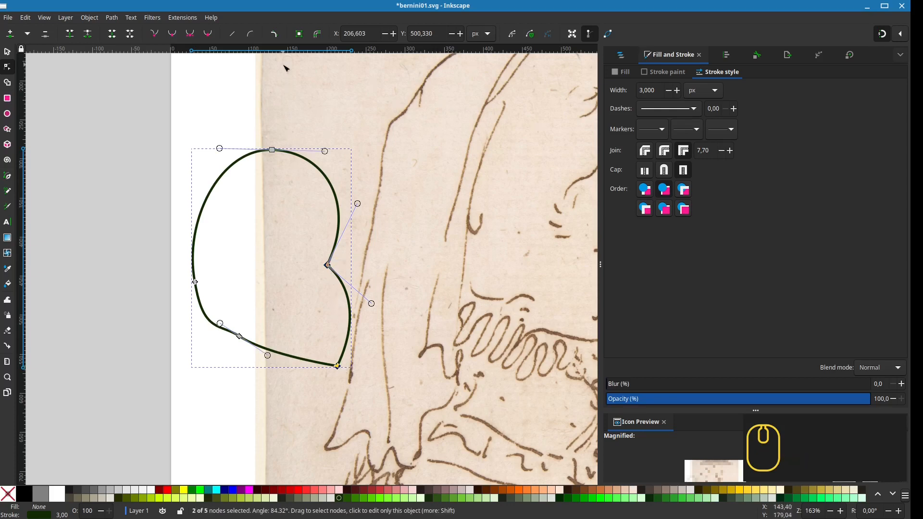
pyautogui.click(233, 34)
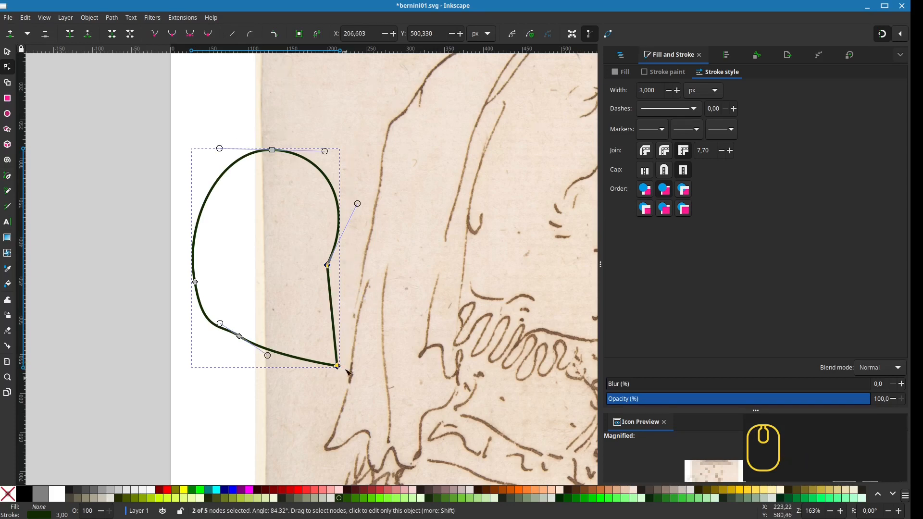
# - Convert the straight right segment to a curve and bend it into an S shape with its two handles
pyautogui.click(251, 35)
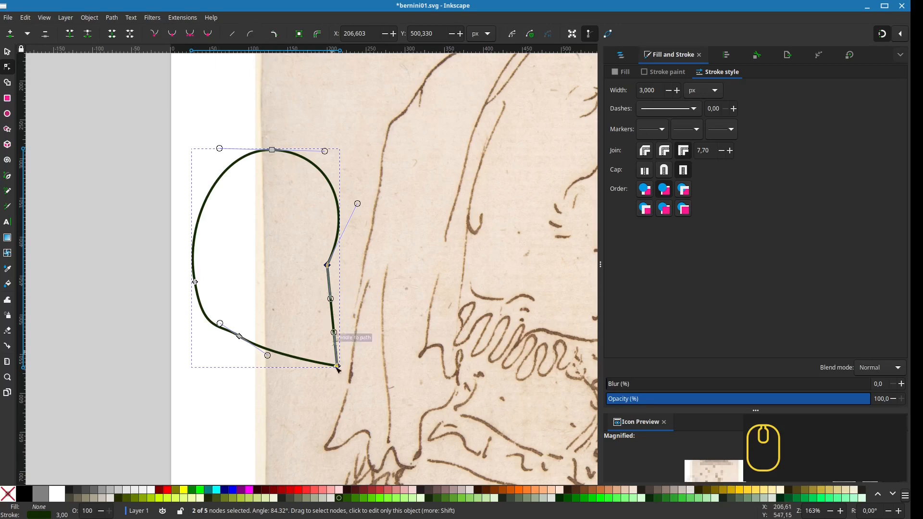
pyautogui.moveTo(334, 333); pyautogui.dragTo(365, 332)
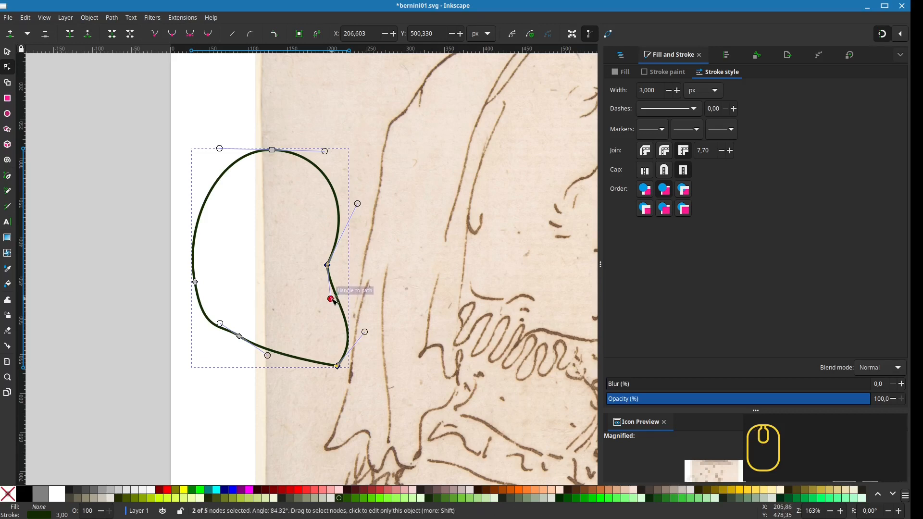
pyautogui.moveTo(330, 299); pyautogui.dragTo(295, 293)
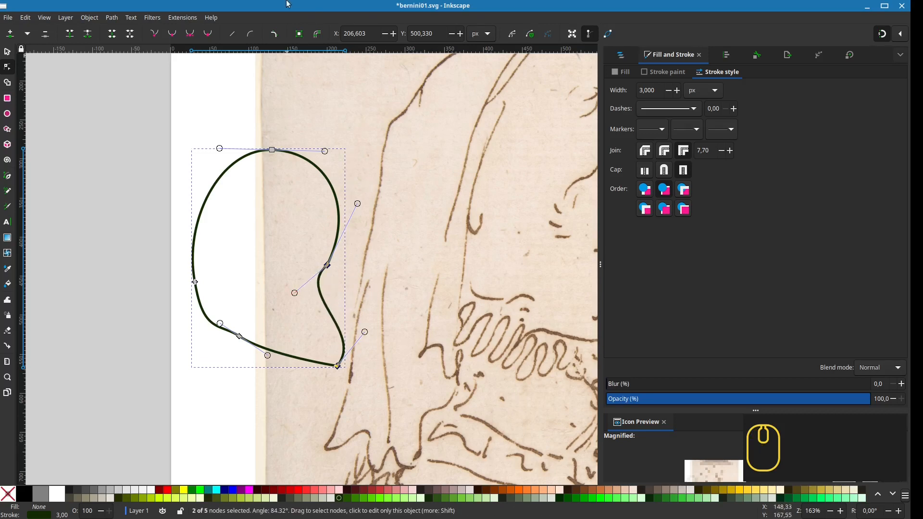
# - Show transformation handles for the two selected right nodes and scale them wider, then slightly taller
pyautogui.click(530, 34)
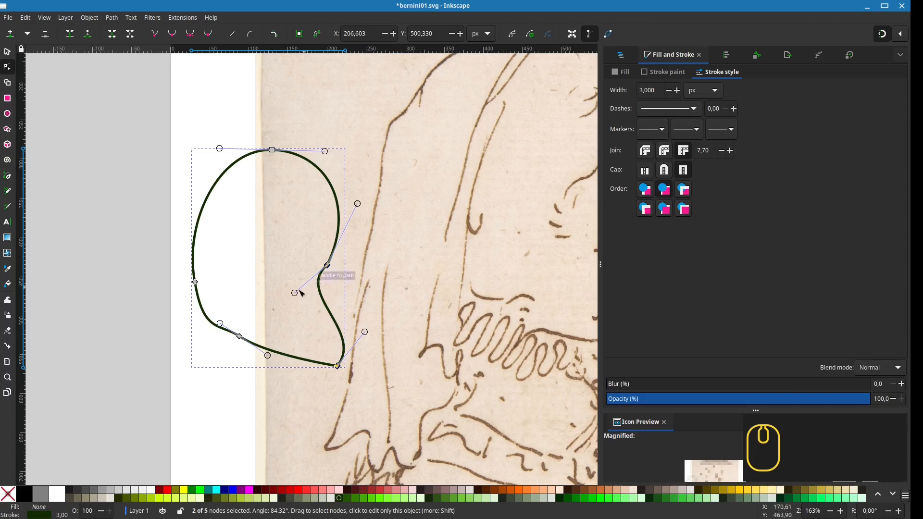
pyautogui.click(572, 34)
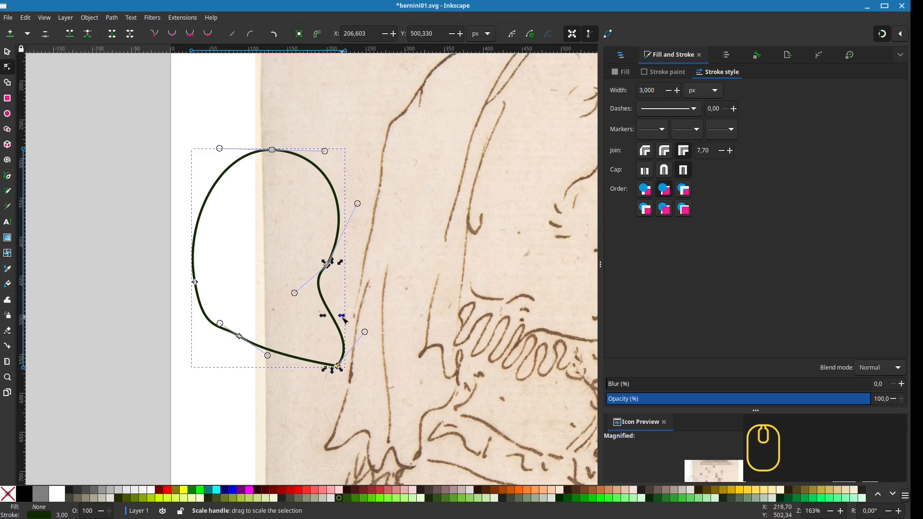
pyautogui.moveTo(342, 316); pyautogui.dragTo(390, 315)
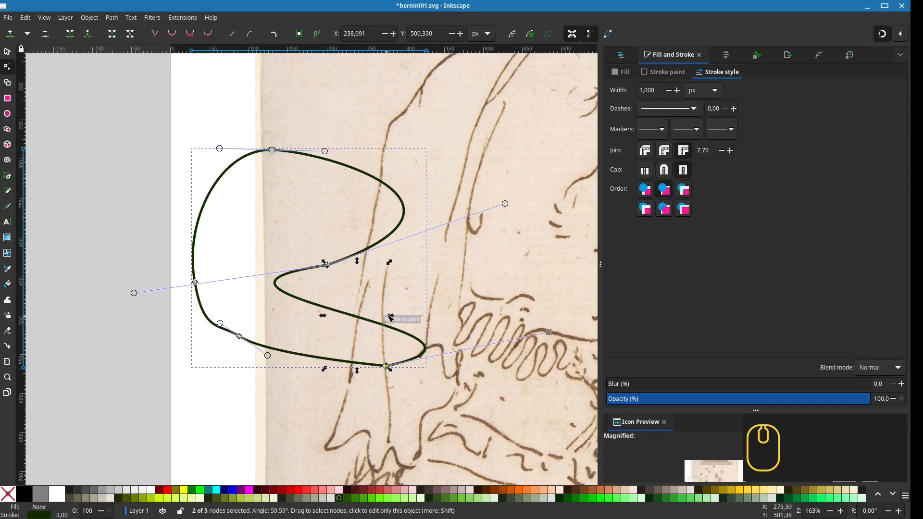
pyautogui.moveTo(391, 317)
pyautogui.mouseDown()
pyautogui.moveTo(336, 310)
pyautogui.moveTo(387, 315)
pyautogui.mouseUp()
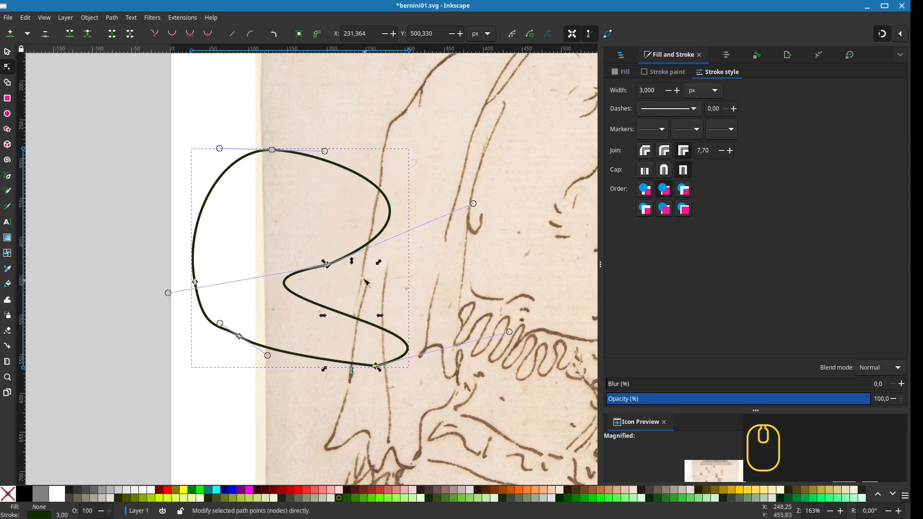
pyautogui.moveTo(352, 261)
pyautogui.mouseDown()
pyautogui.moveTo(355, 330)
pyautogui.moveTo(358, 231)
pyautogui.moveTo(365, 275)
pyautogui.moveTo(364, 262)
pyautogui.mouseUp()
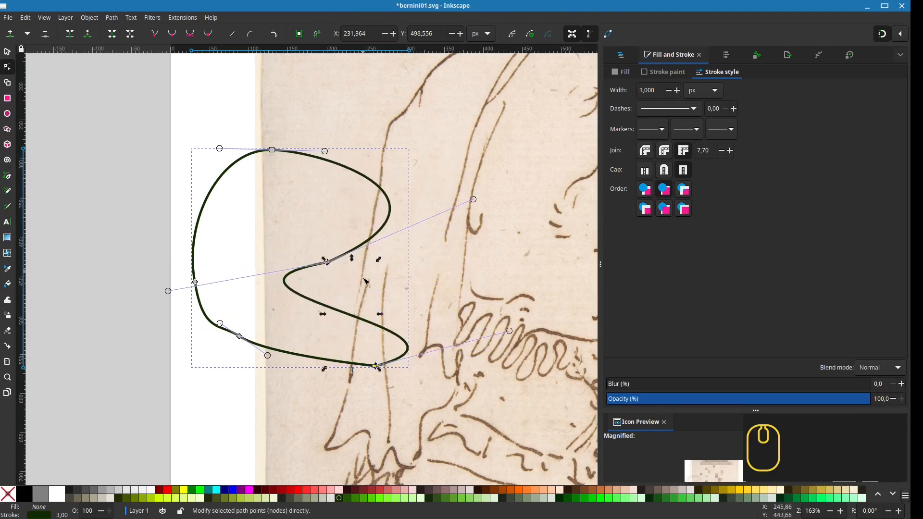
# - Toggle the display of the Bézier handles off and on, and the path outline on and off
pyautogui.click(588, 37)
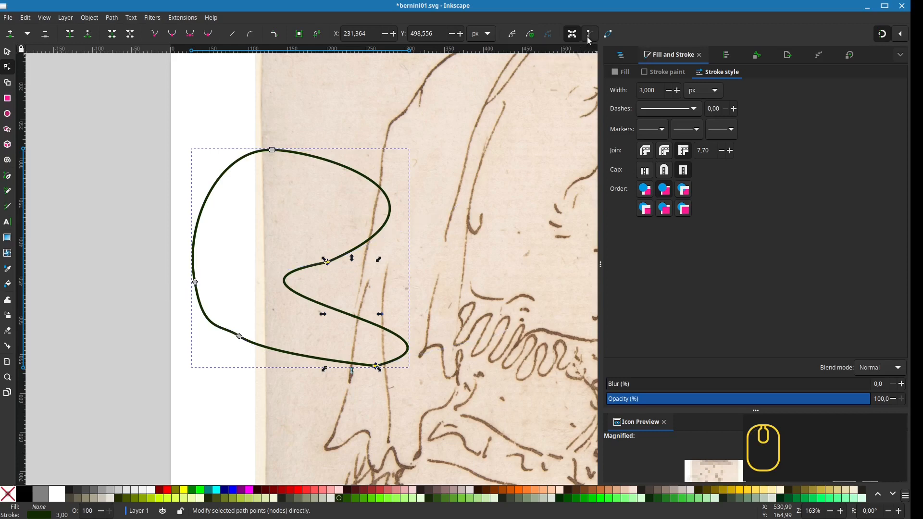
pyautogui.click(589, 38)
pyautogui.click(588, 37)
pyautogui.click(589, 37)
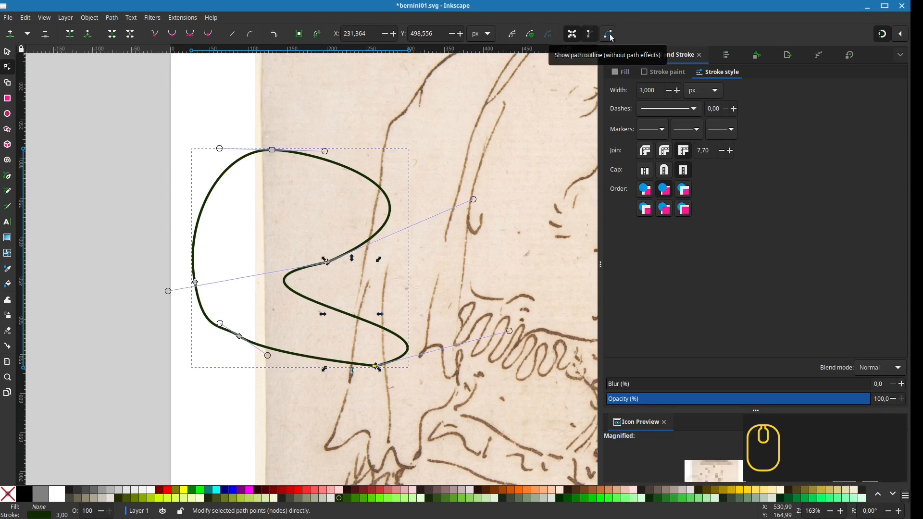
pyautogui.click(609, 35)
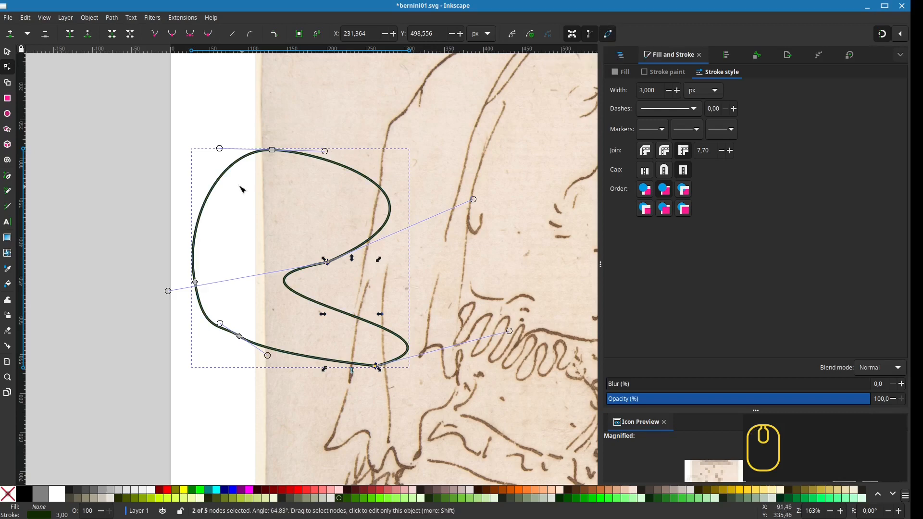
pyautogui.click(608, 34)
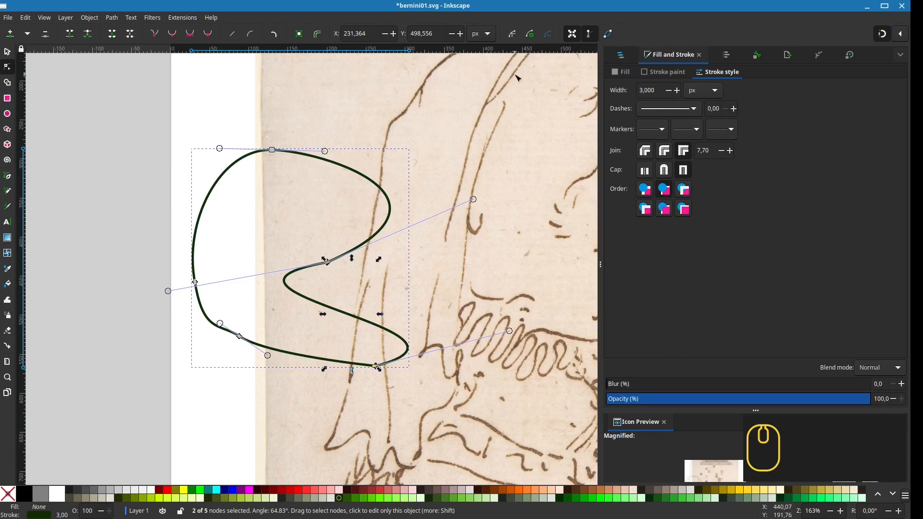
# - Insert a node in the middle of the selected right segment, then delete all three selected nodes
pyautogui.click(4, 39)
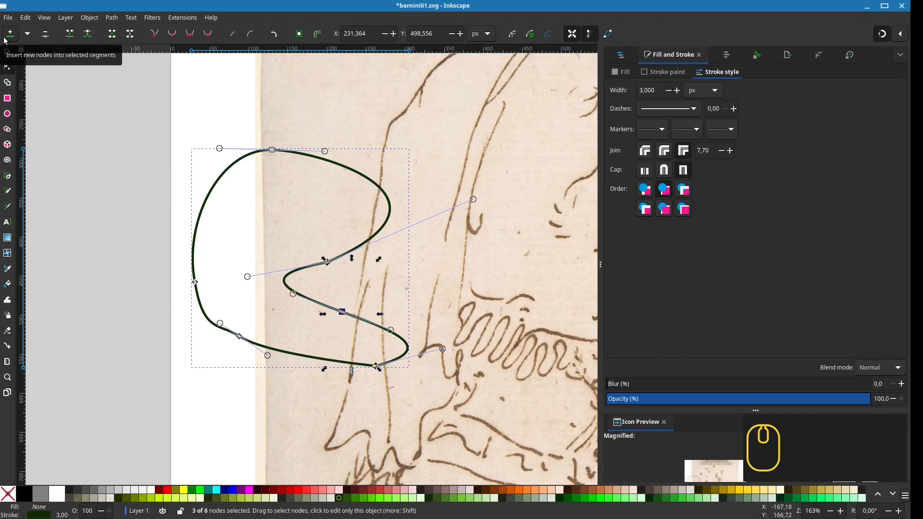
pyautogui.click(48, 39)
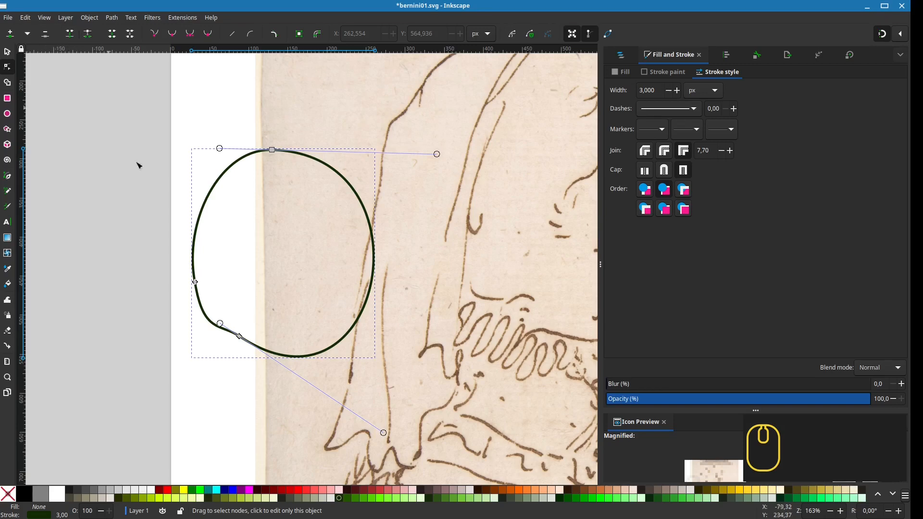
# - Break the path at its top node and pull the two loose end nodes apart
pyautogui.click(272, 150)
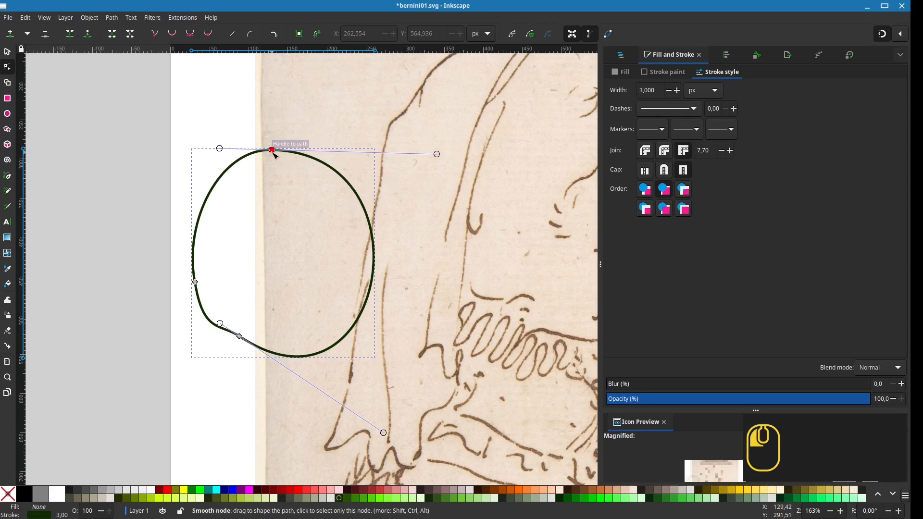
pyautogui.click(92, 39)
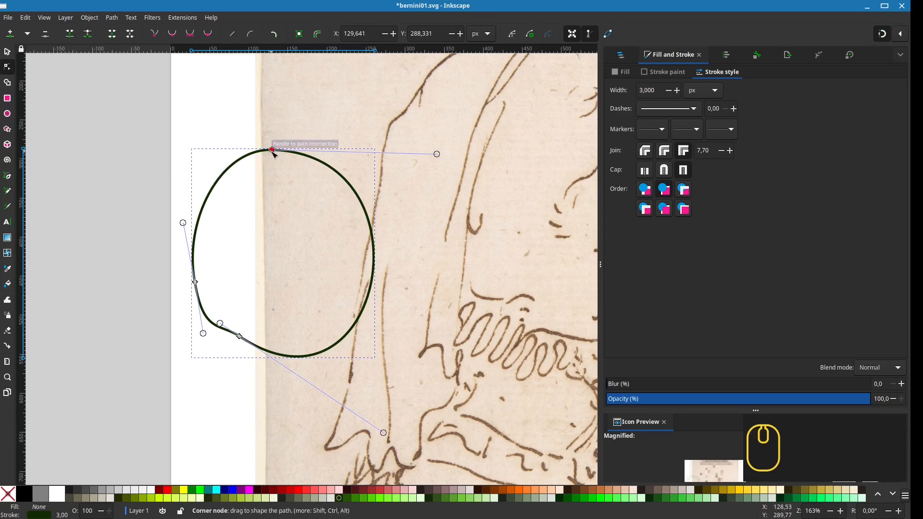
pyautogui.moveTo(273, 150); pyautogui.dragTo(321, 122)
pyautogui.moveTo(273, 149); pyautogui.dragTo(231, 152)
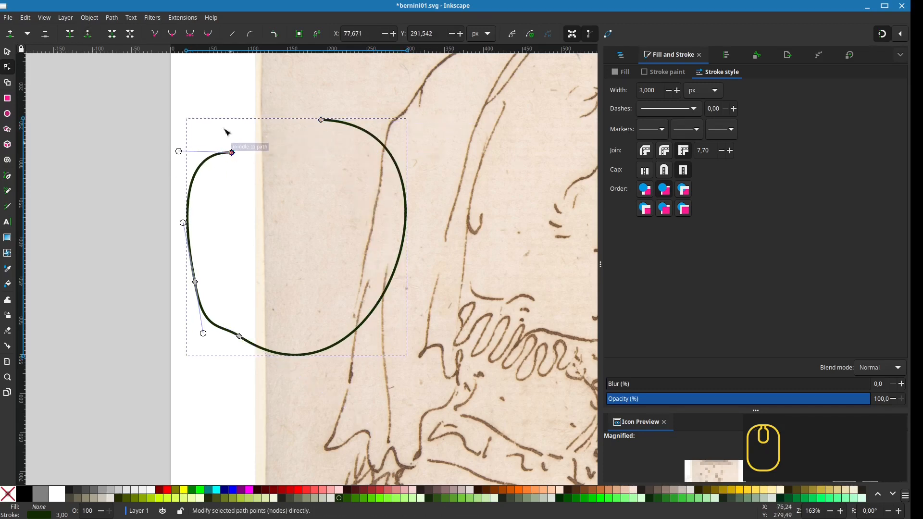
# - Select both open end nodes of the path and join them into a single node
pyautogui.moveTo(203, 95); pyautogui.dragTo(340, 202)
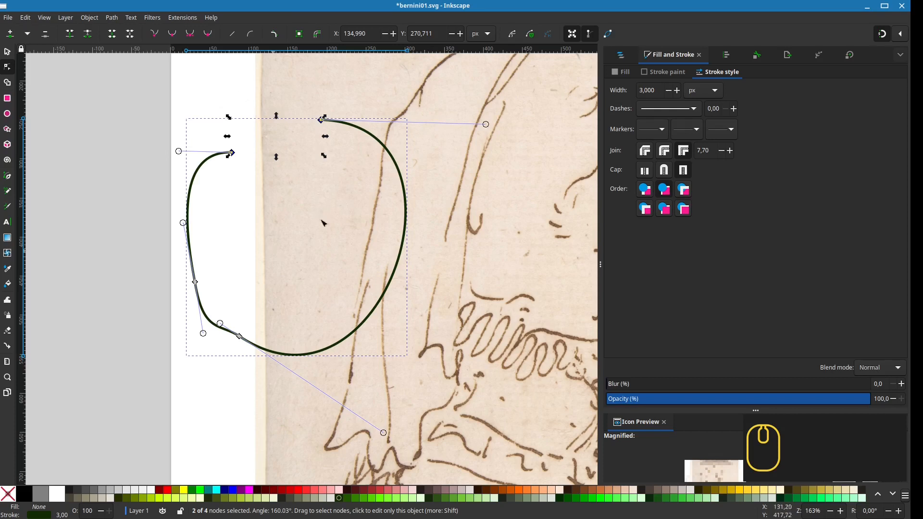
pyautogui.click(72, 36)
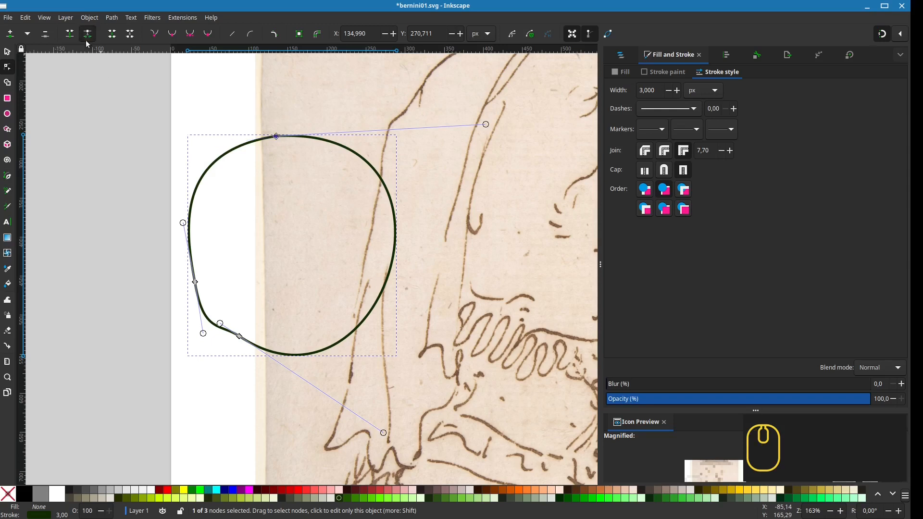
# - Split the path's top node again, spread the ends and bridge them with a new segment, deleting and re-adding that segment once
pyautogui.moveTo(277, 136); pyautogui.dragTo(239, 137)
pyautogui.moveTo(224, 105); pyautogui.dragTo(375, 180)
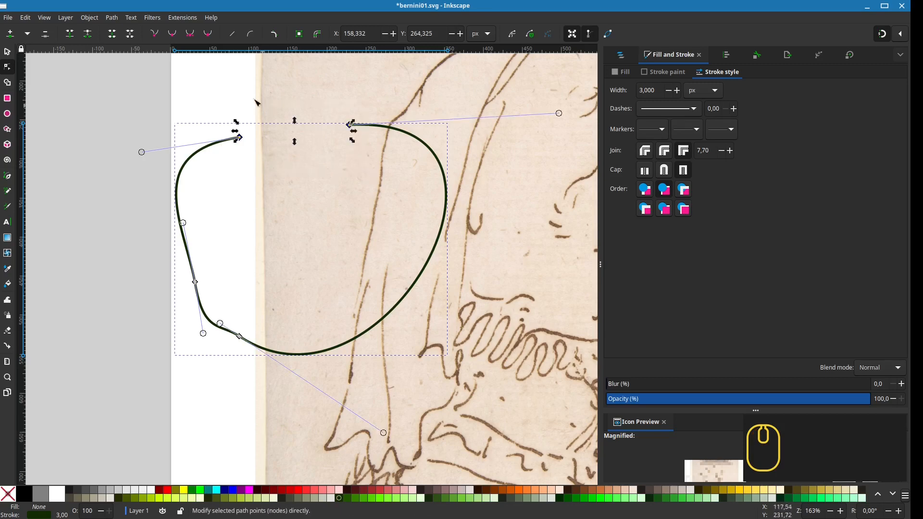
pyautogui.click(112, 34)
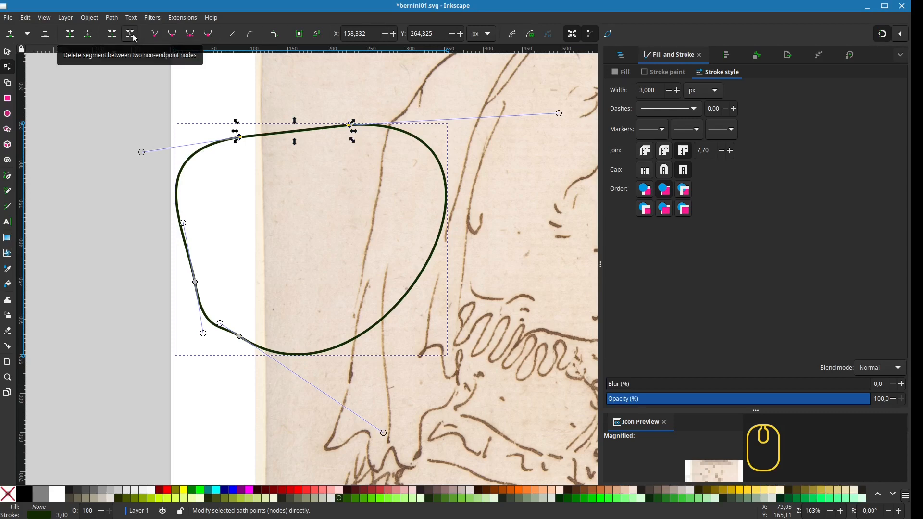
pyautogui.click(130, 34)
pyautogui.click(112, 34)
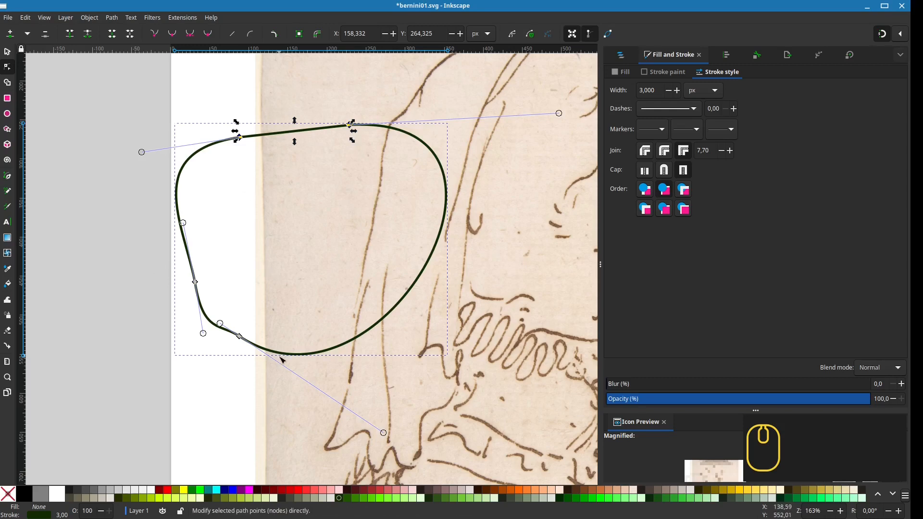
# - Delete the whole practice path from the canvas with the Selector tool
pyautogui.click(6, 51)
pyautogui.press('Delete')
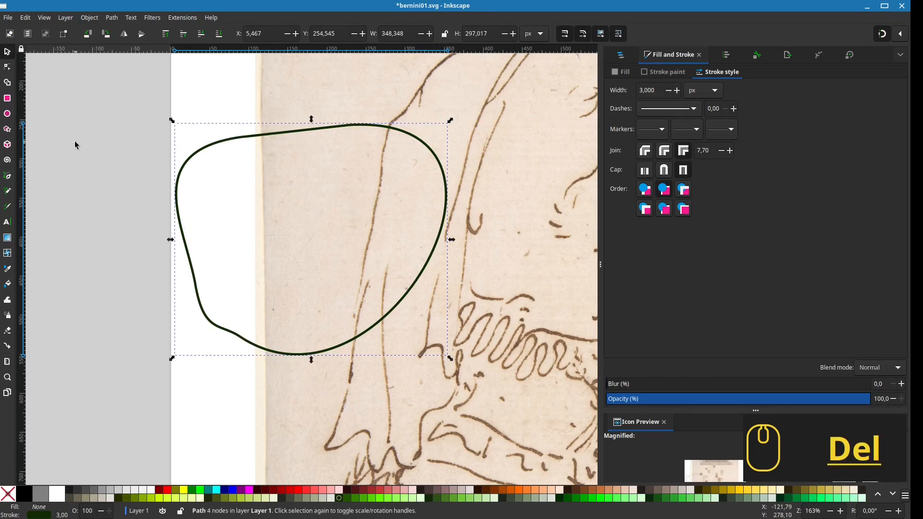
pyautogui.hscroll(2, 220, 331)
pyautogui.hscroll(2, 221, 330)
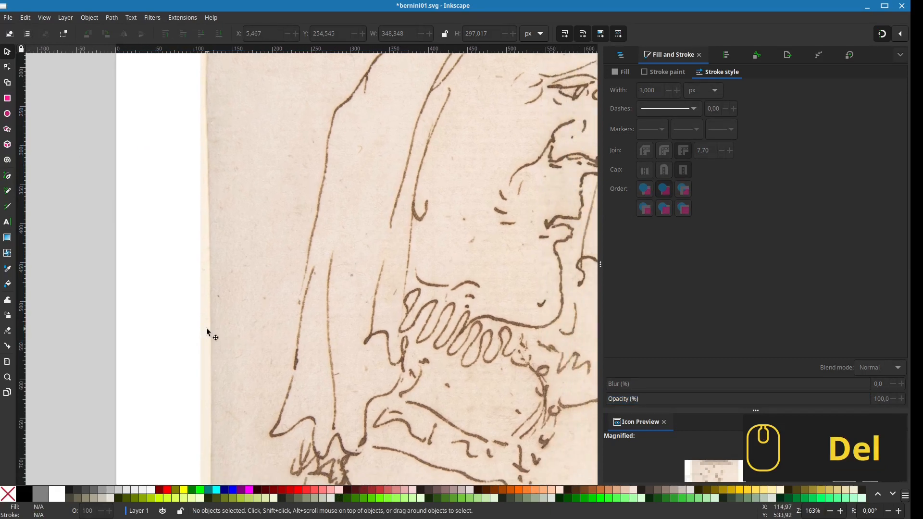
# - Trace the isolated vertical fold line inside the hood with an open three-node Bézier path about 230 px high
pyautogui.press('b')
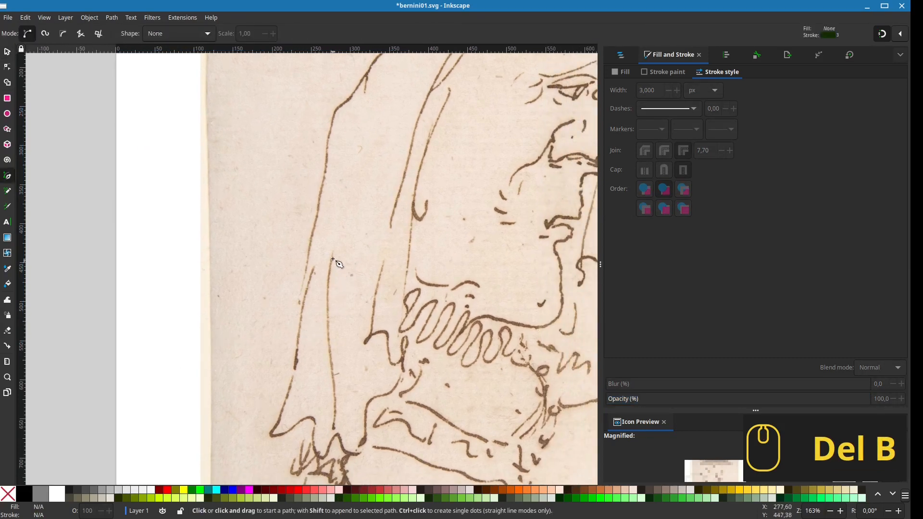
pyautogui.moveTo(333, 251); pyautogui.dragTo(314, 305)
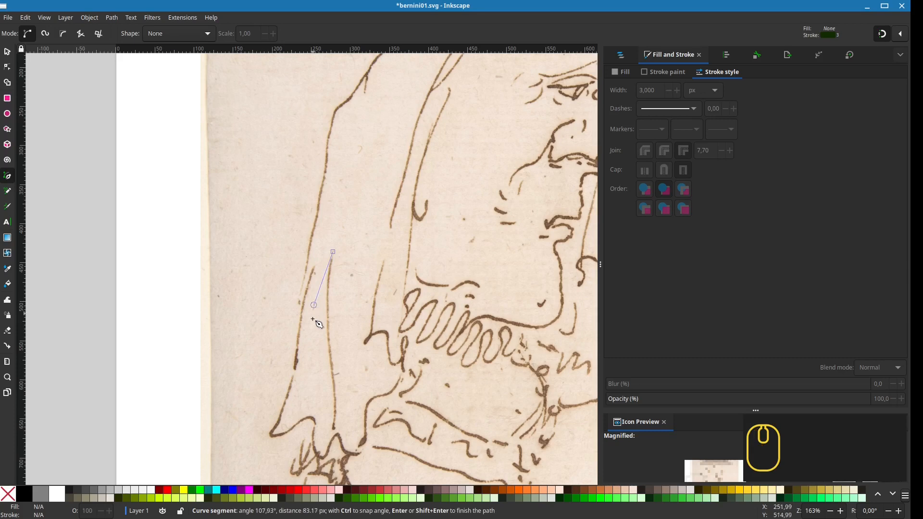
pyautogui.moveTo(332, 367); pyautogui.dragTo(335, 397)
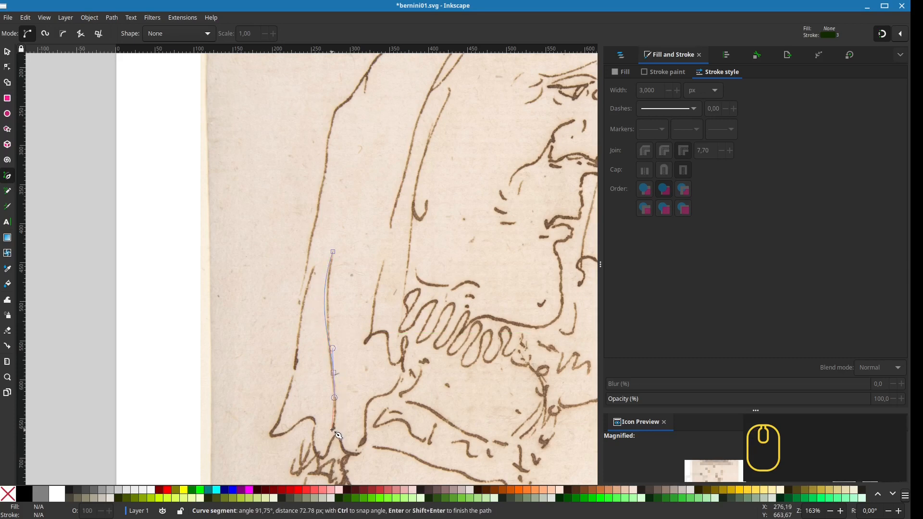
pyautogui.moveTo(332, 429); pyautogui.dragTo(324, 446)
pyautogui.press('Return')
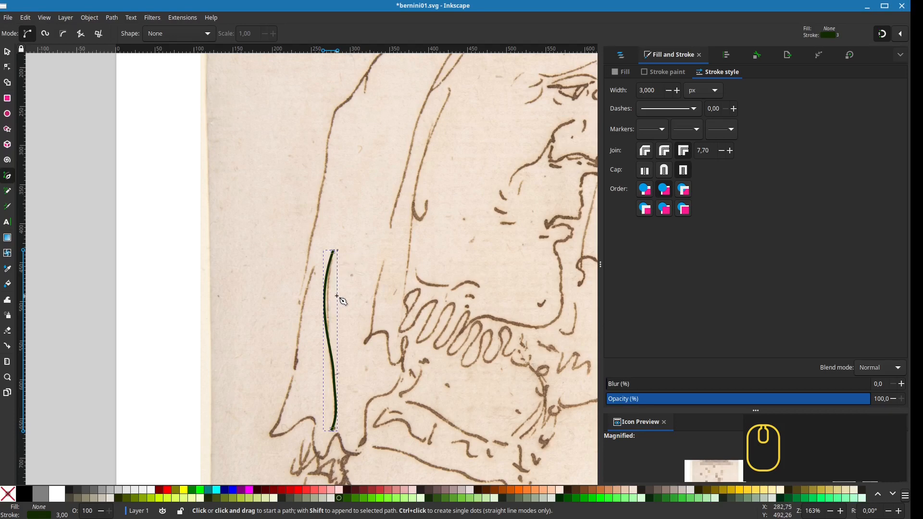
# - Adjust the new path's upper handles and middle node with the Node tool so the curve follows the ink line
pyautogui.scroll(2, 342, 300)
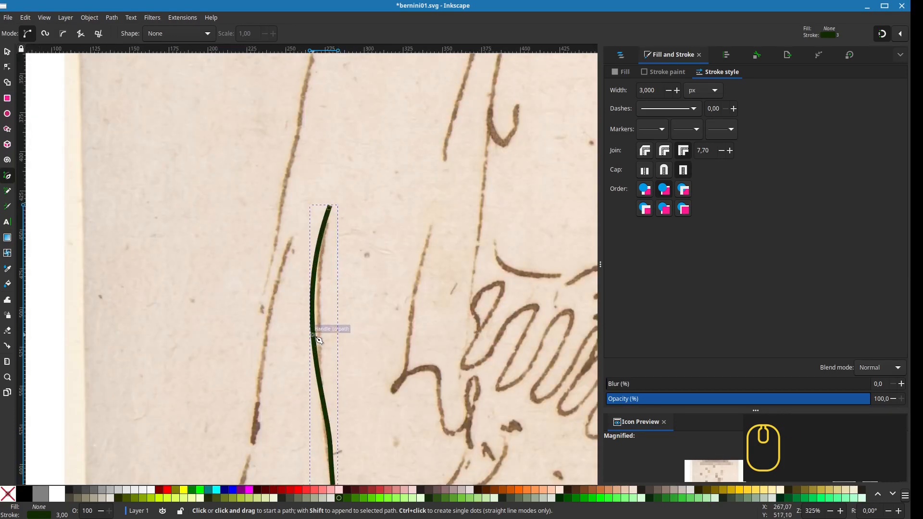
pyautogui.press('n')
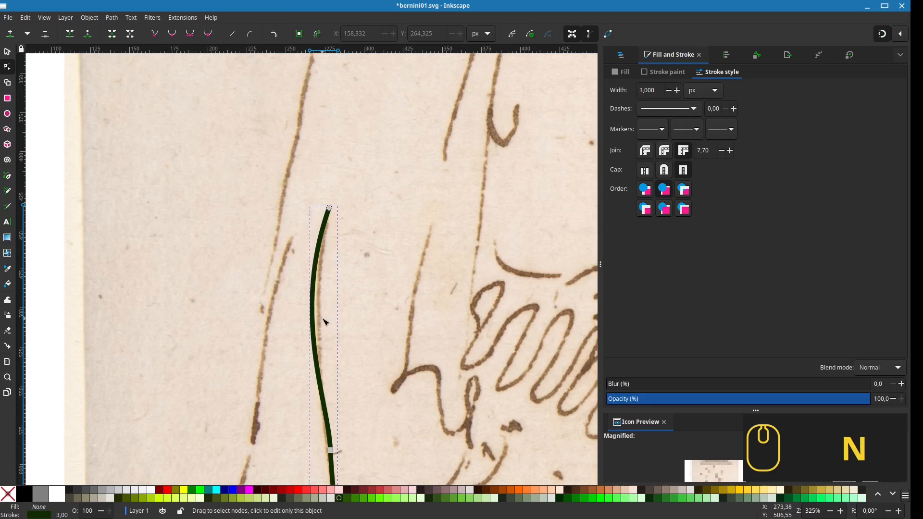
pyautogui.click(330, 207)
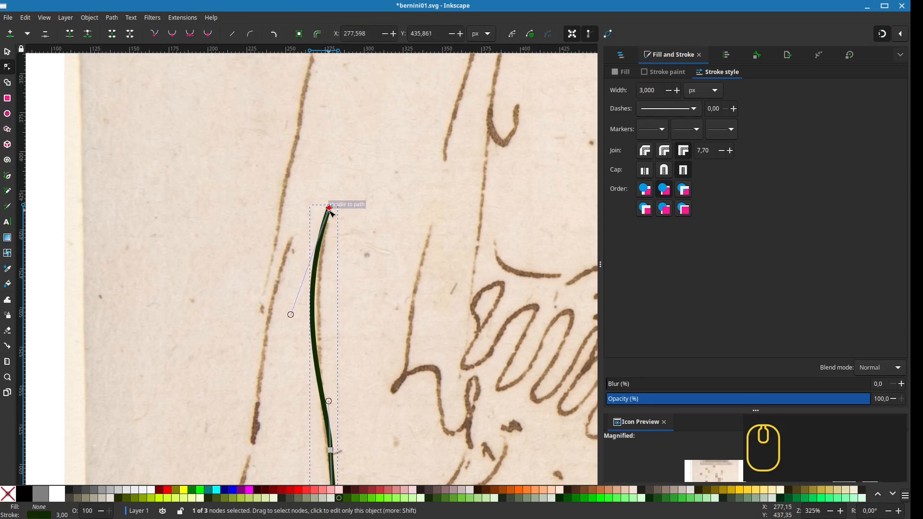
pyautogui.moveTo(292, 315); pyautogui.dragTo(304, 320)
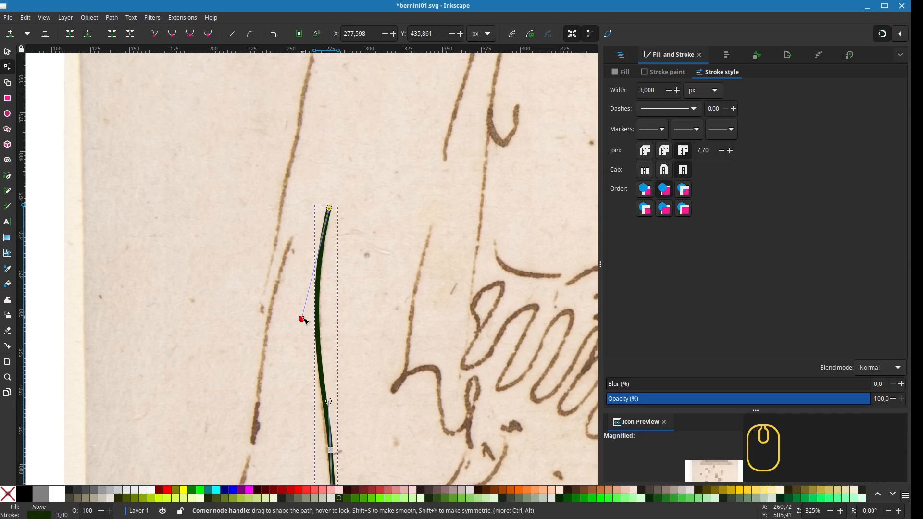
pyautogui.scroll(-4, 304, 320)
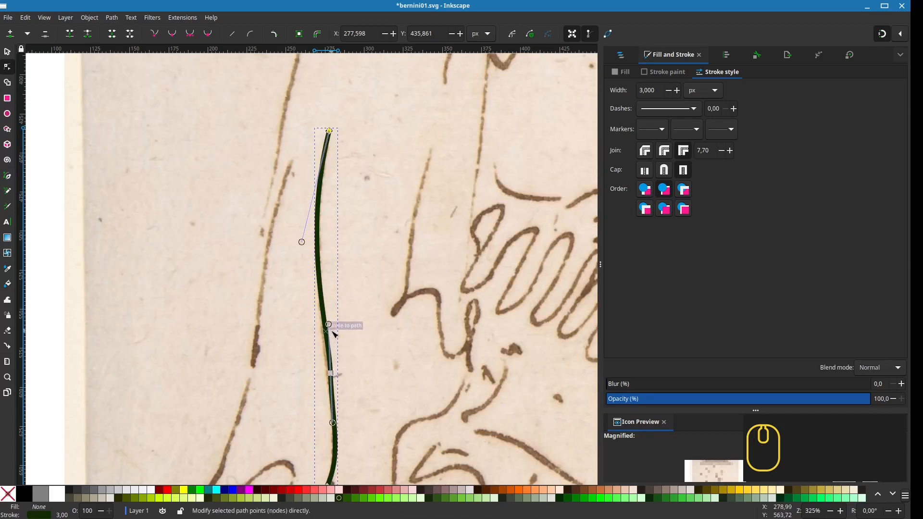
pyautogui.moveTo(329, 324); pyautogui.dragTo(325, 327)
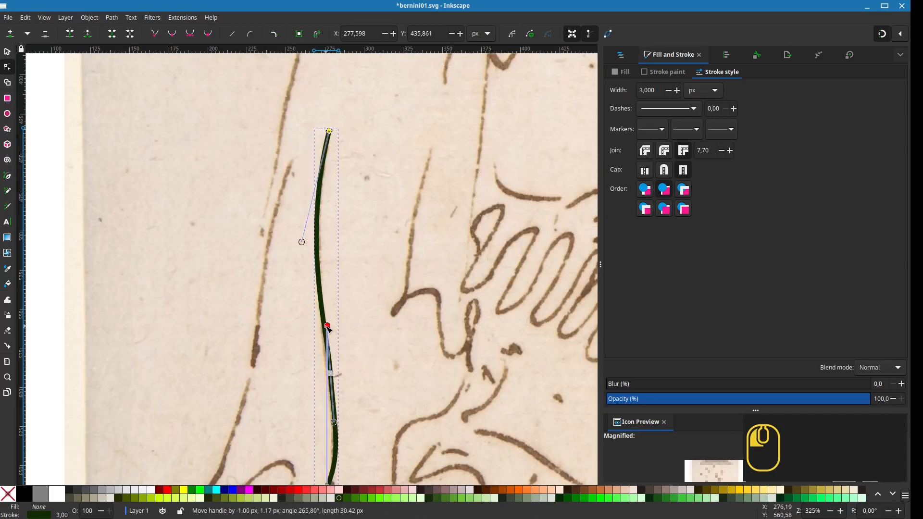
pyautogui.moveTo(331, 374); pyautogui.dragTo(329, 376)
# - Give the traced fold line a round cap and a round join
pyautogui.scroll(-6, 366, 336)
pyautogui.scroll(8, 371, 313)
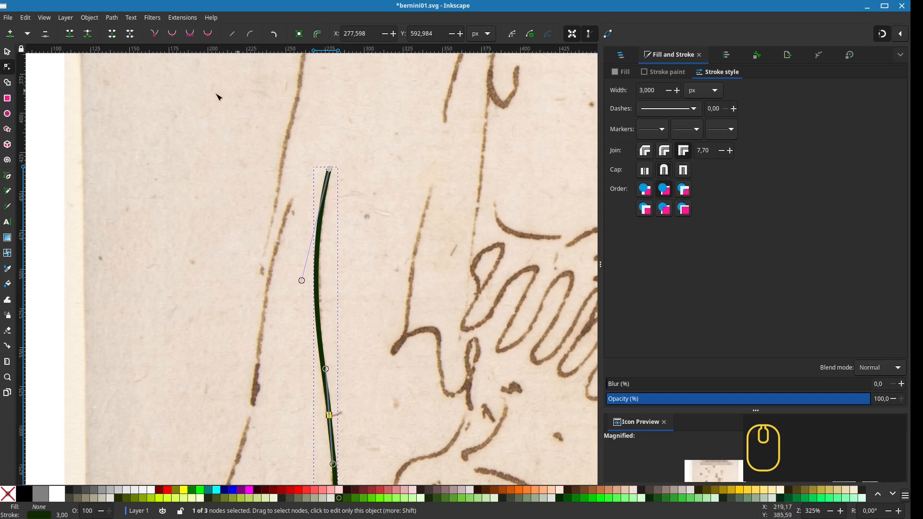
pyautogui.click(7, 51)
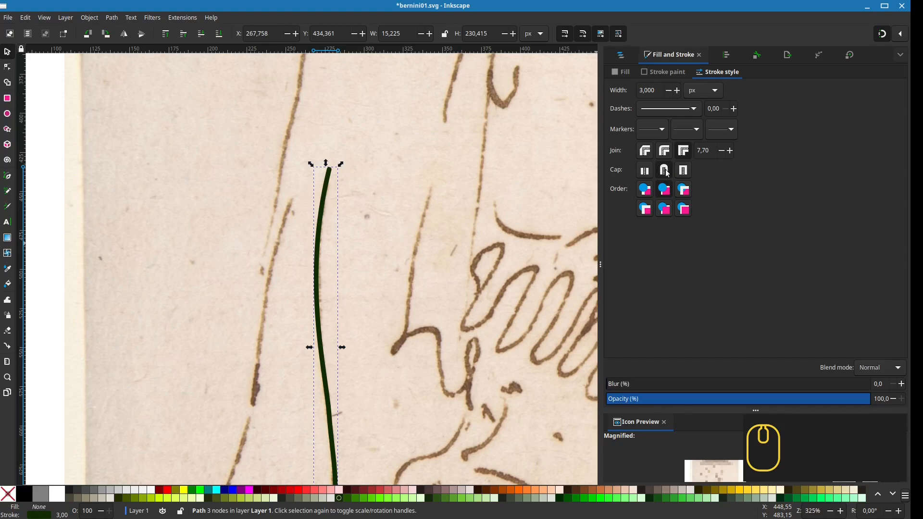
pyautogui.click(665, 151)
# - Examine the traced fold line from end to end against the ink drawing beneath it
pyautogui.scroll(-10, 363, 258)
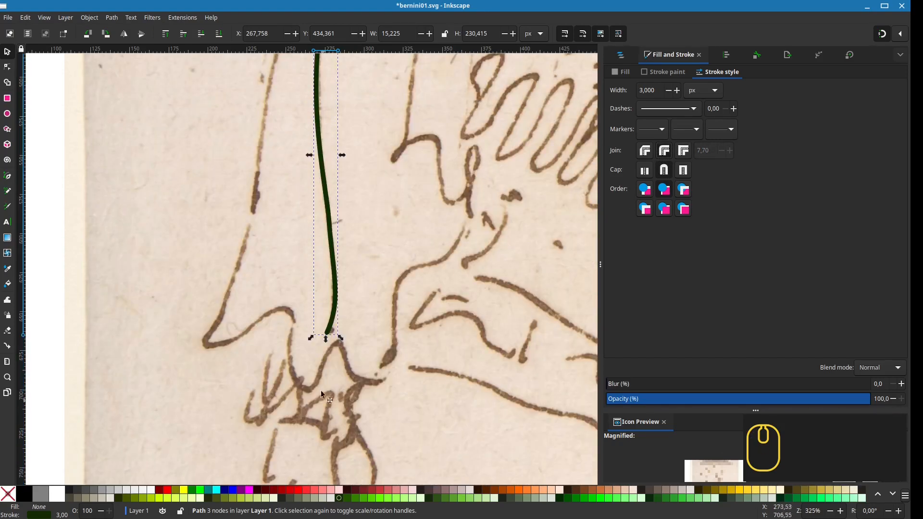
pyautogui.scroll(8, 335, 190)
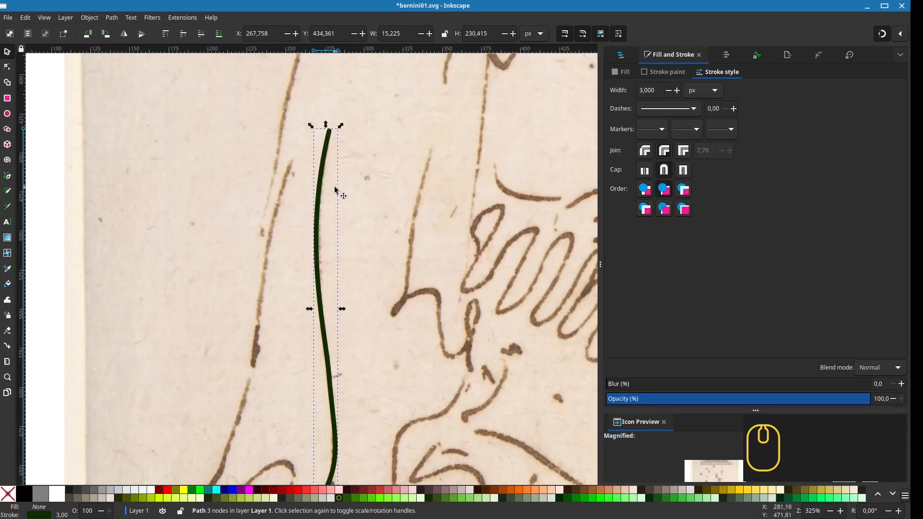
pyautogui.scroll(4, 336, 189)
pyautogui.scroll(-12, 341, 251)
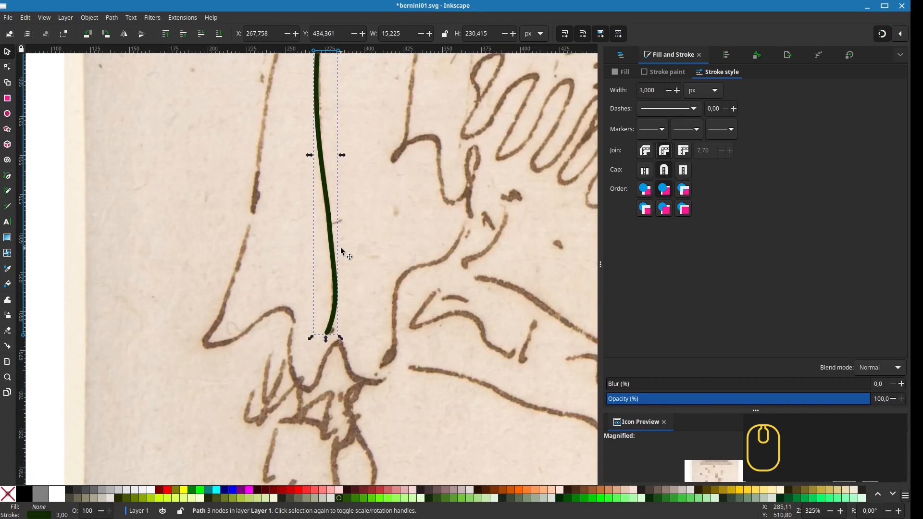
pyautogui.scroll(10, 342, 251)
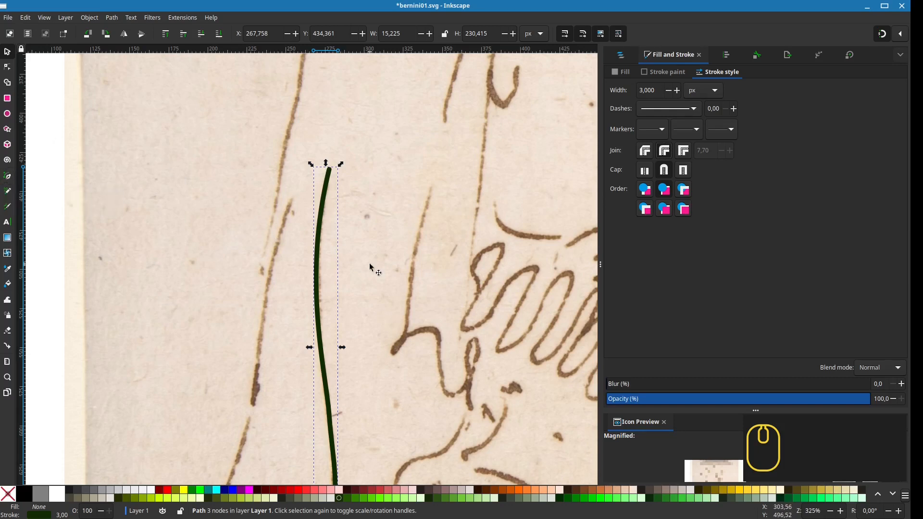
pyautogui.scroll(-3, 370, 268)
pyautogui.scroll(4, 371, 267)
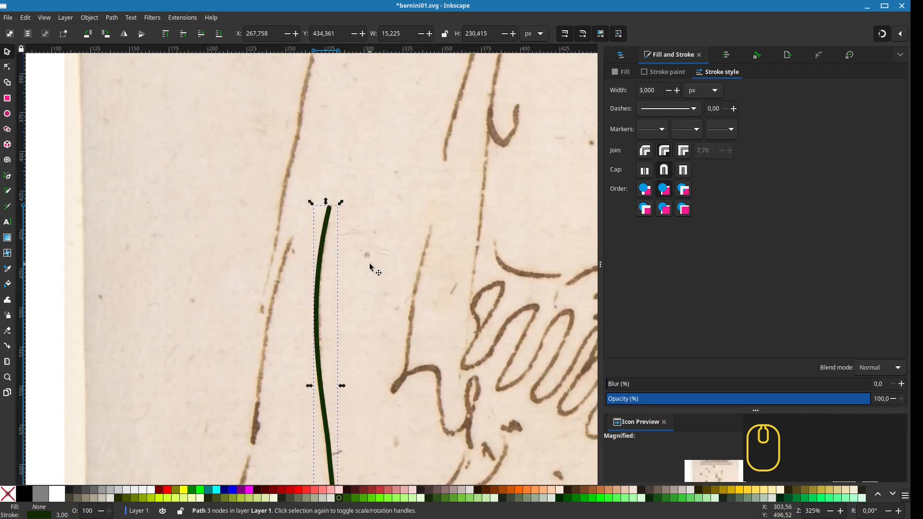
pyautogui.scroll(-3, 370, 265)
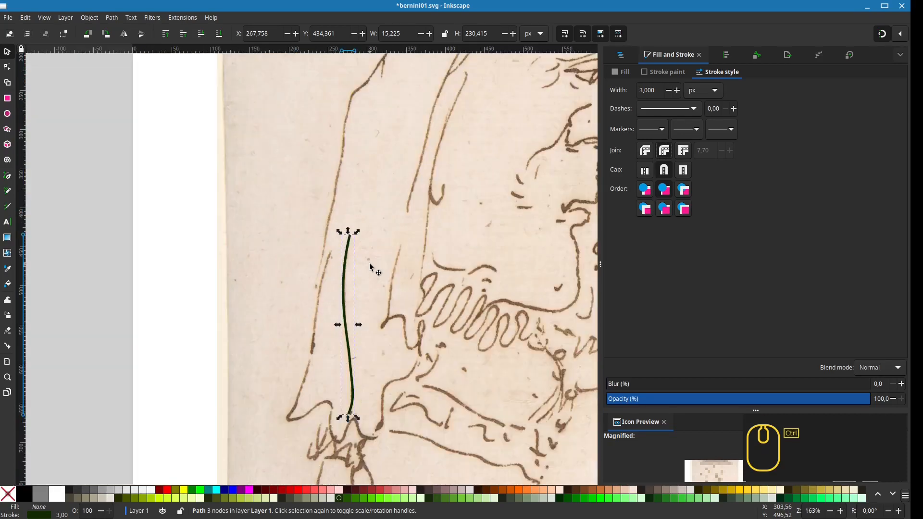
pyautogui.moveTo(374, 238); pyautogui.dragTo(394, 232)
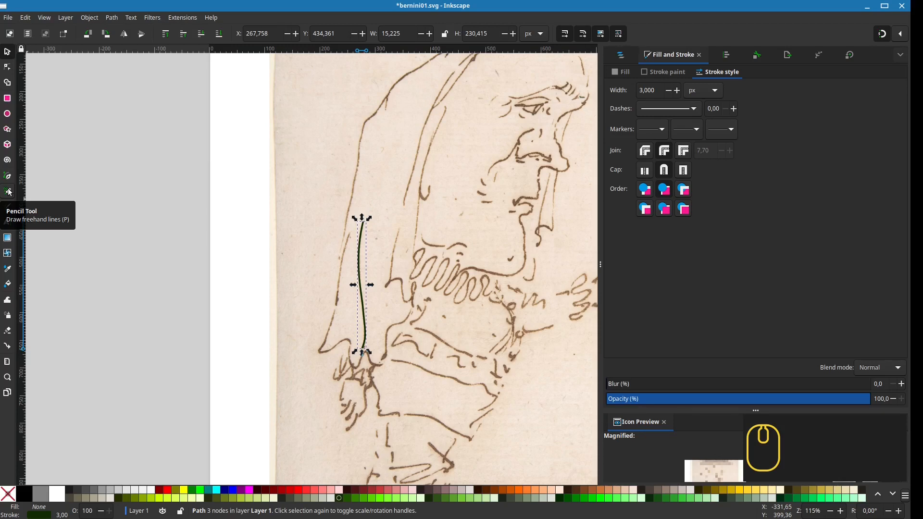
# - Switch to the Pencil tool, deselect the traced line and turn off pen pressure input
pyautogui.press('p')
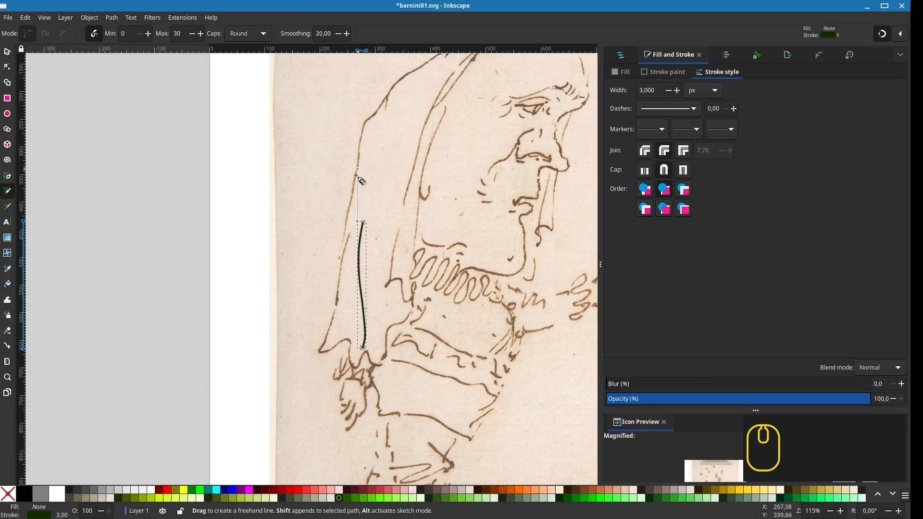
pyautogui.moveTo(345, 261); pyautogui.dragTo(344, 263)
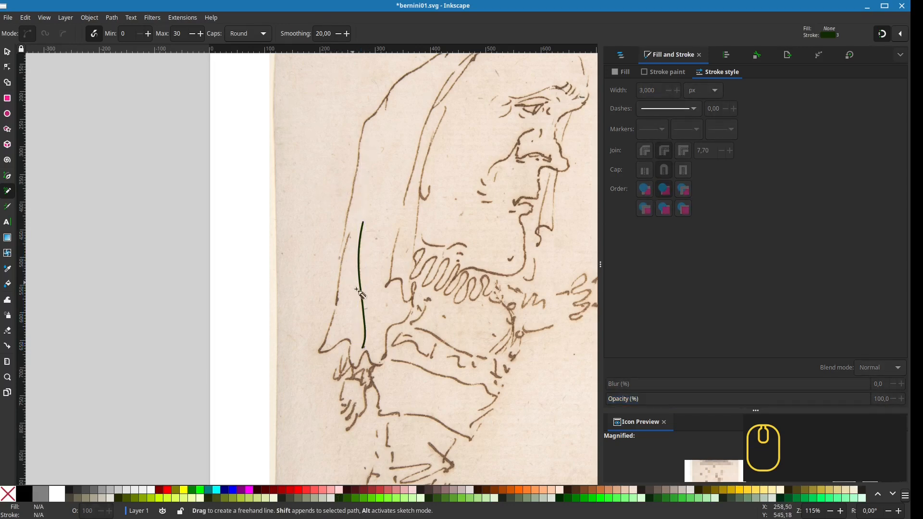
pyautogui.click(95, 37)
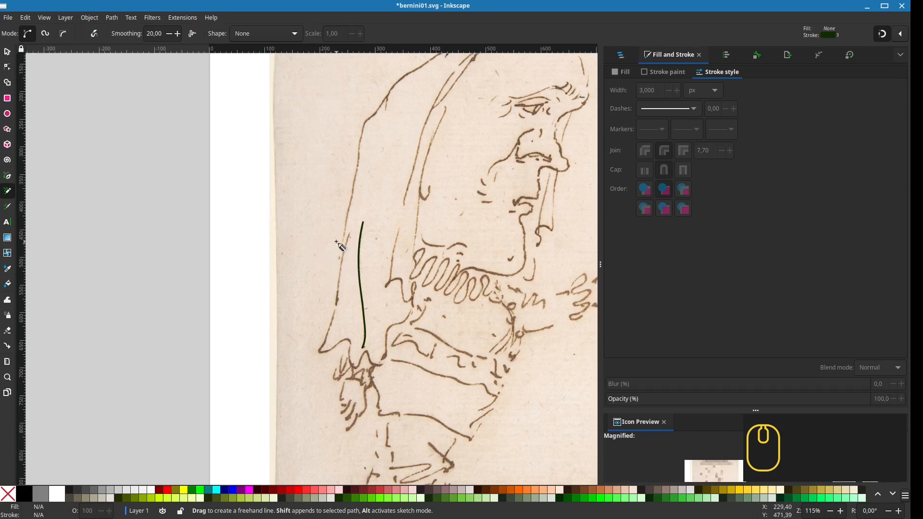
# - Trace the short slanted ink line just outside the finished fold line with one freehand pencil stroke
pyautogui.scroll(2, 340, 246)
pyautogui.scroll(1, 340, 246)
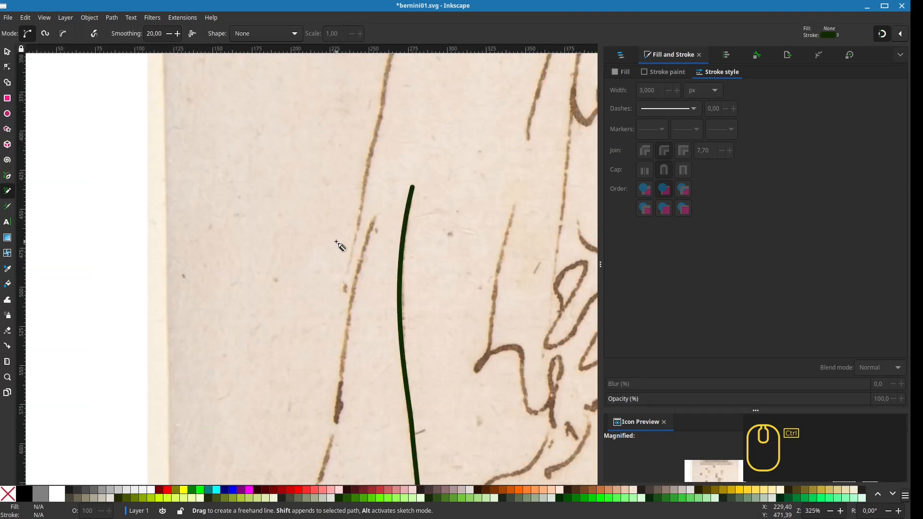
pyautogui.moveTo(340, 243); pyautogui.dragTo(253, 354)
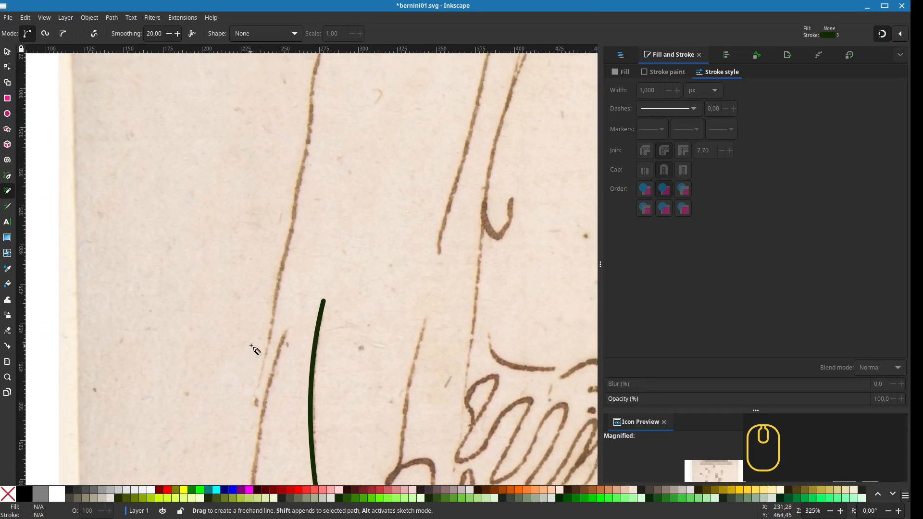
pyautogui.scroll(-1, 253, 355)
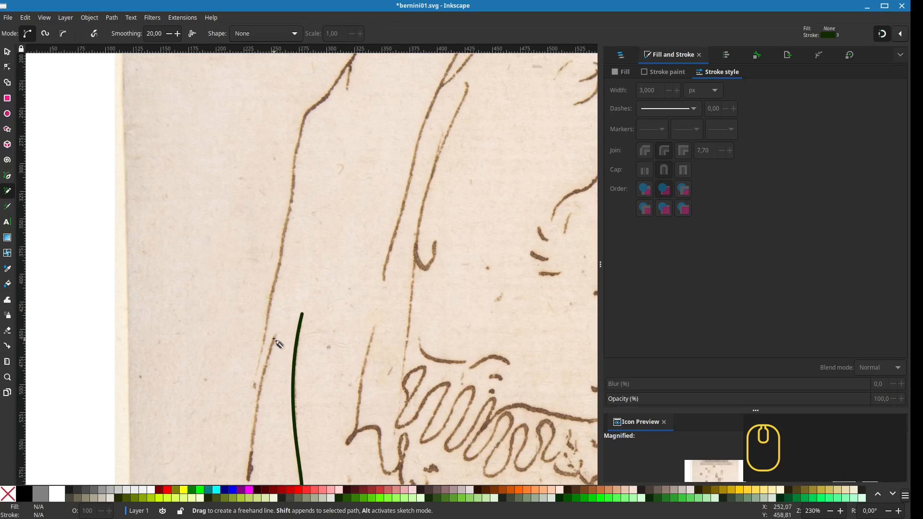
pyautogui.moveTo(274, 337); pyautogui.dragTo(248, 479)
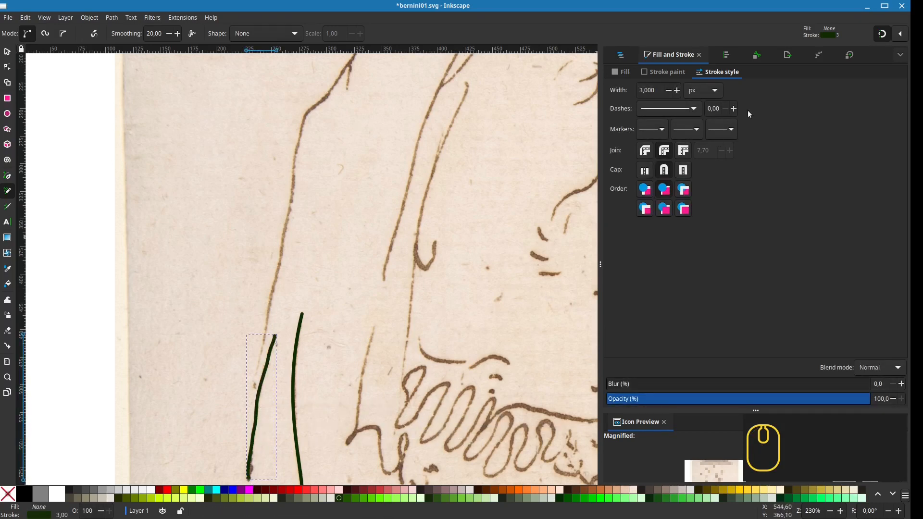
# - Draw a wavy freehand line in Spiro path mode on the blank paper beside the hood's outer outline
pyautogui.scroll(-4, 284, 286)
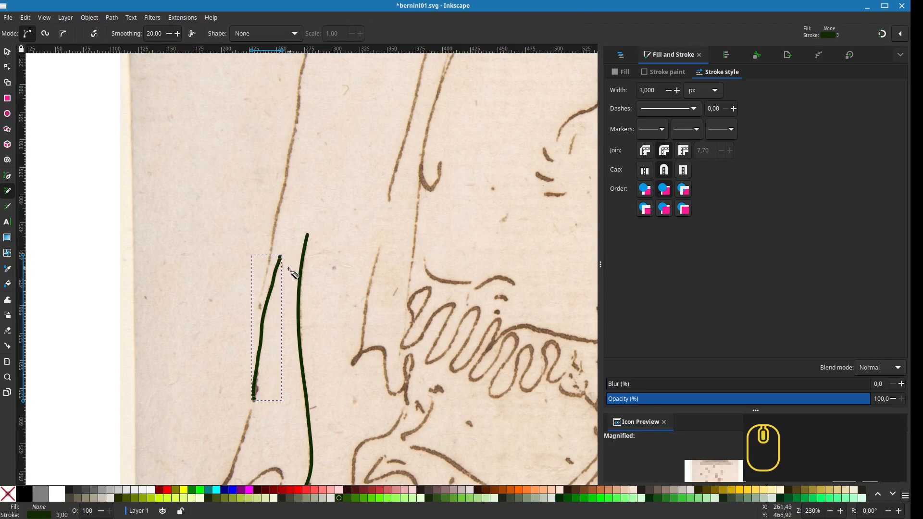
pyautogui.scroll(2, 293, 274)
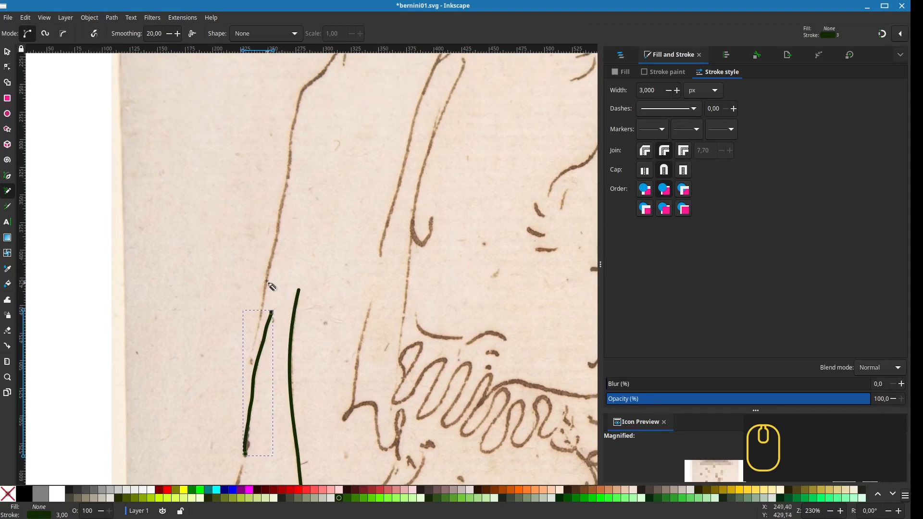
pyautogui.hscroll(-2, 250, 222)
pyautogui.scroll(1, 250, 222)
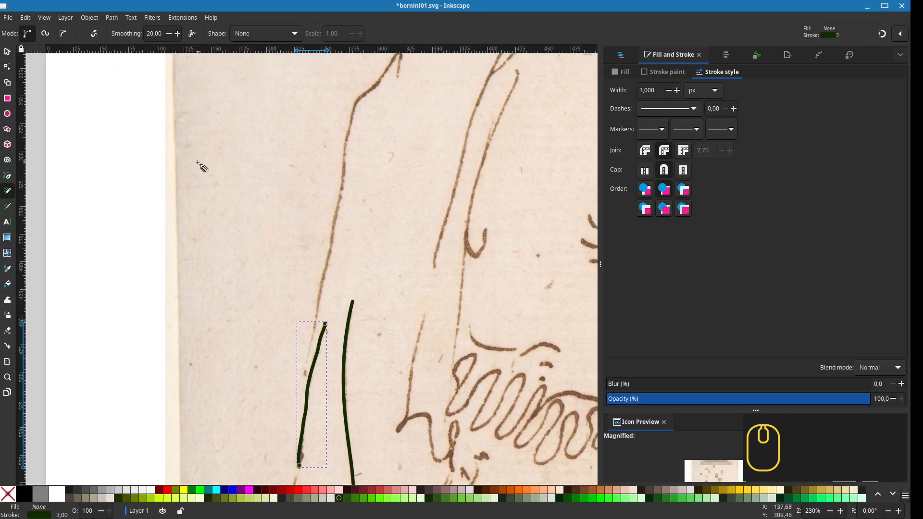
pyautogui.click(46, 35)
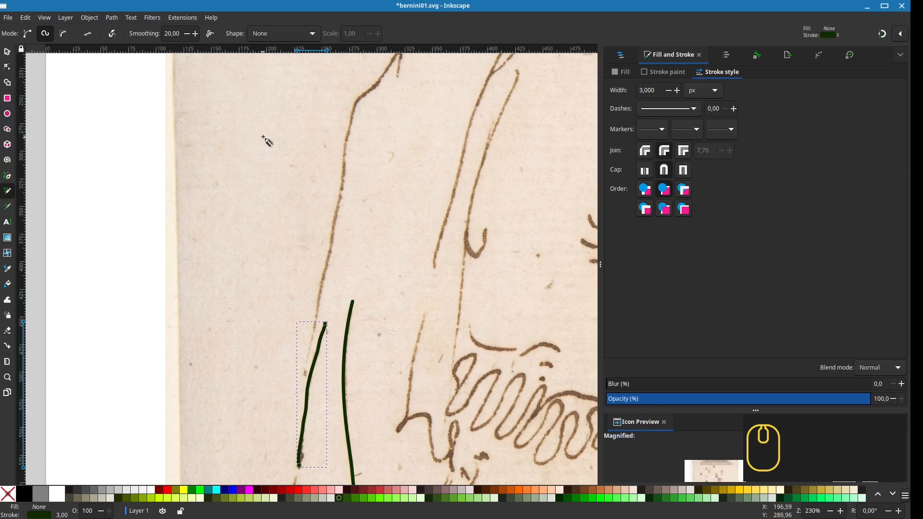
pyautogui.click(28, 33)
pyautogui.moveTo(281, 114)
pyautogui.mouseDown()
pyautogui.moveTo(297, 167)
pyautogui.moveTo(227, 303)
pyautogui.moveTo(258, 327)
pyautogui.mouseUp()
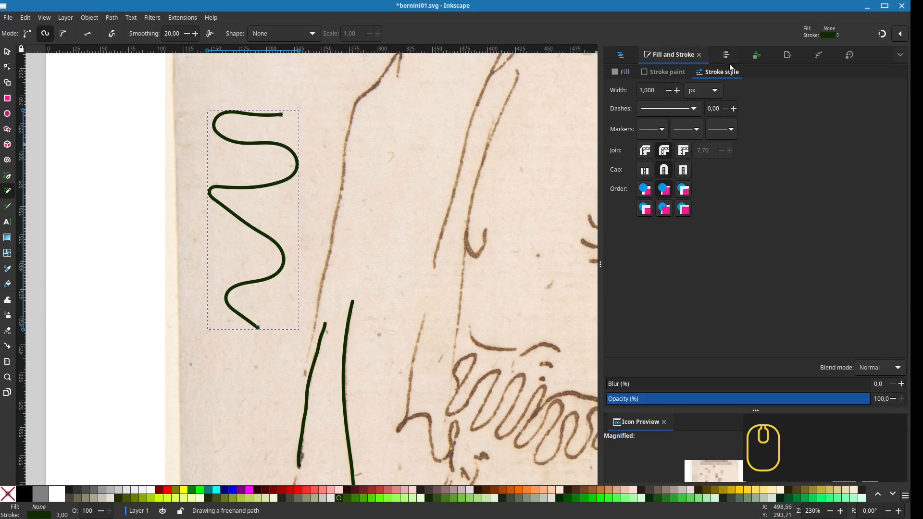
# - Open the Path Effects settings for the wavy line and inspect which effect is applied to it
pyautogui.click(818, 56)
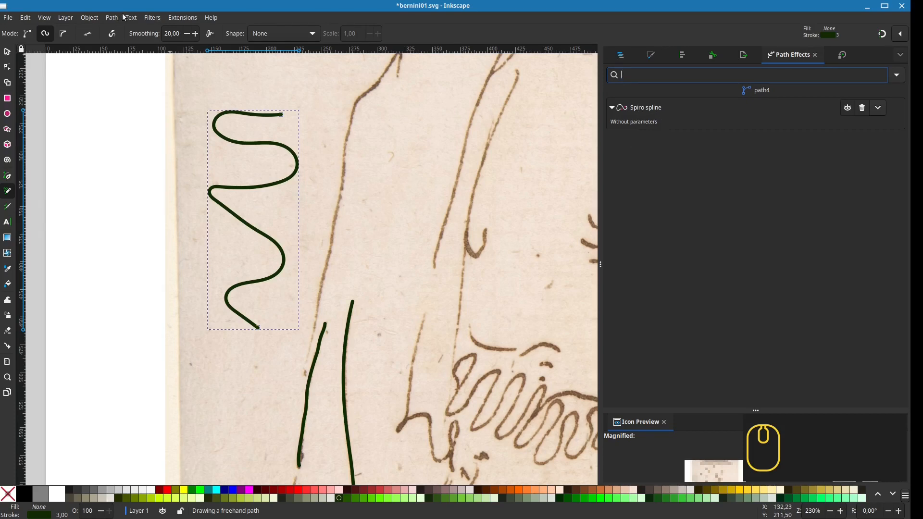
pyautogui.click(153, 19)
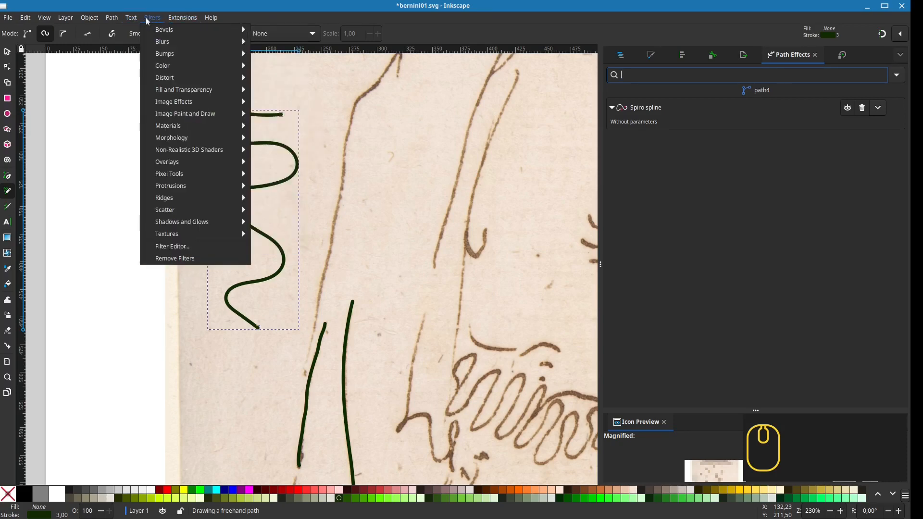
pyautogui.moveTo(111, 18)
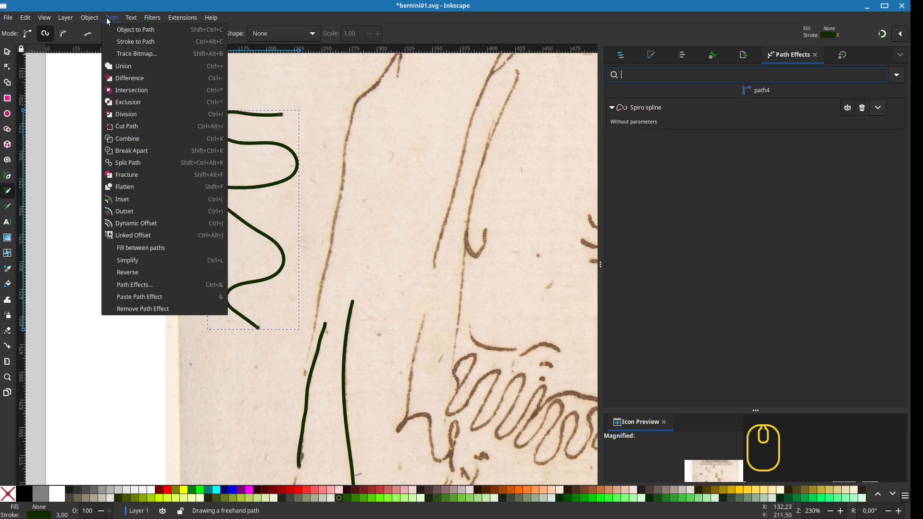
pyautogui.click(143, 285)
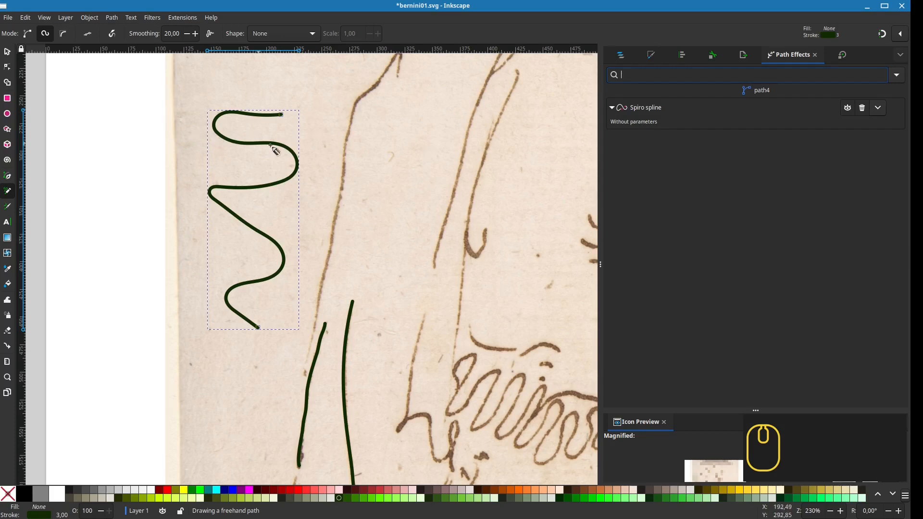
# - Remove the Spiro spline effect from the wavy line and draw a second freehand wavy line beside it in BSpline mode
pyautogui.click(863, 107)
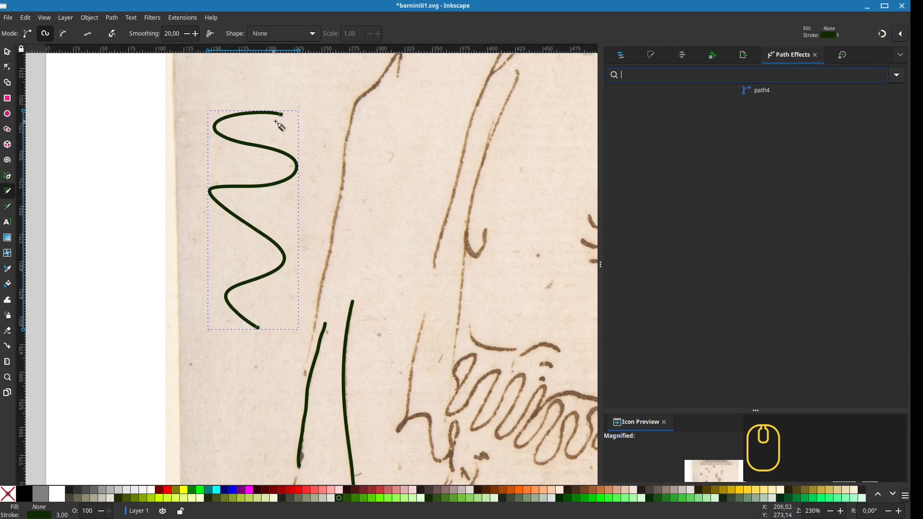
pyautogui.click(28, 36)
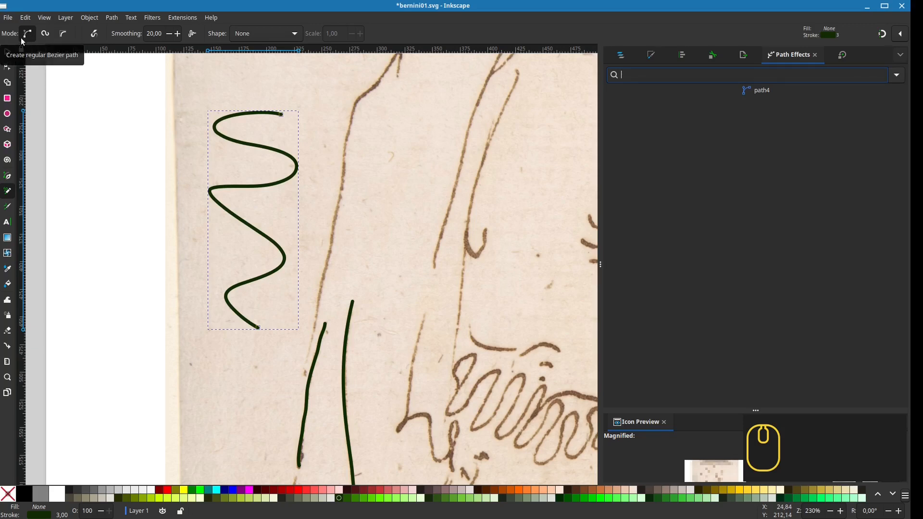
pyautogui.click(62, 34)
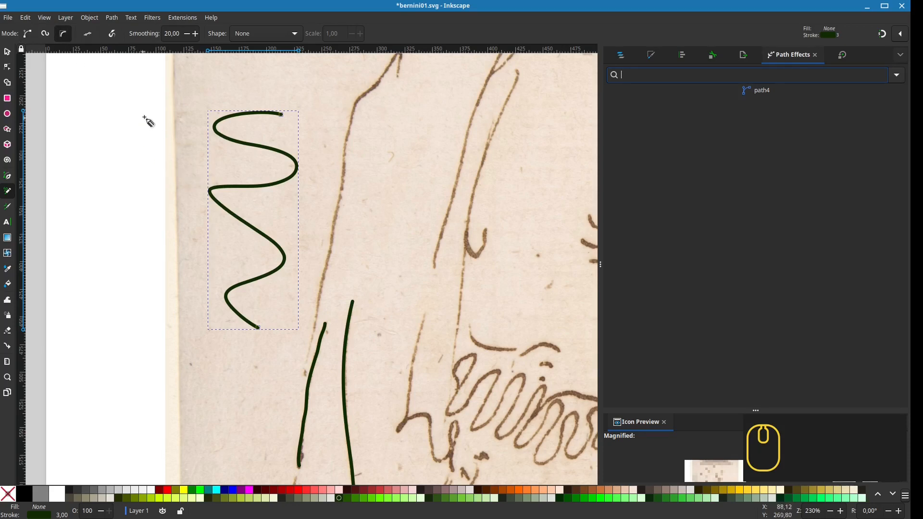
pyautogui.moveTo(154, 114)
pyautogui.mouseDown()
pyautogui.moveTo(151, 171)
pyautogui.moveTo(202, 267)
pyautogui.moveTo(161, 372)
pyautogui.mouseUp()
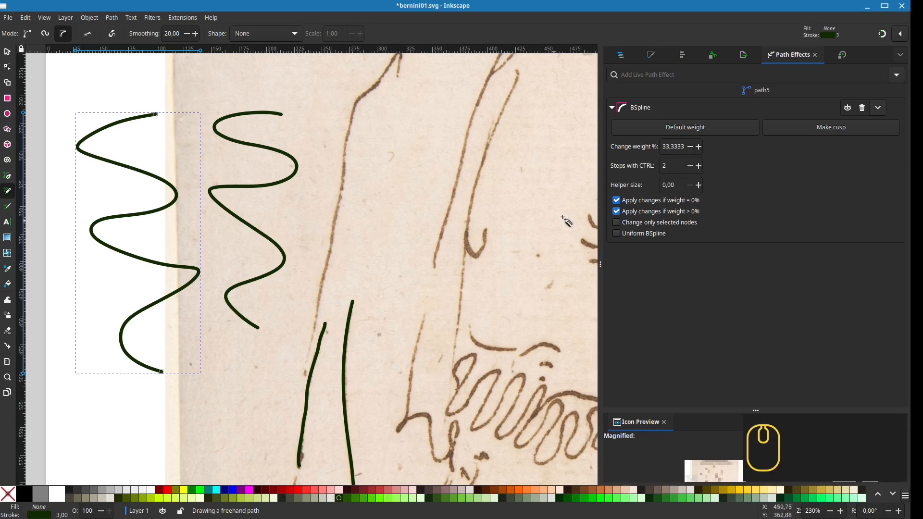
# - Remove the BSpline effect from the second wavy line and draw a short curved stroke above both lines with pen pressure enabled
pyautogui.click(863, 107)
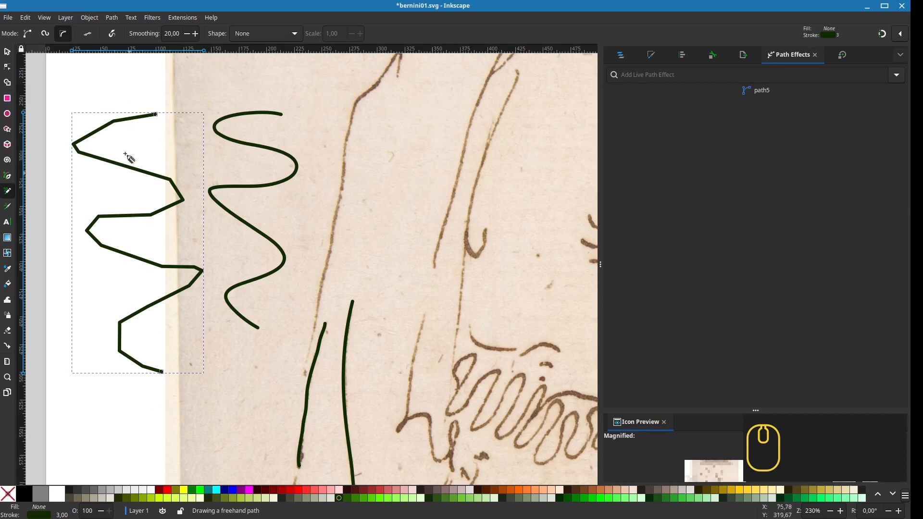
pyautogui.click(91, 39)
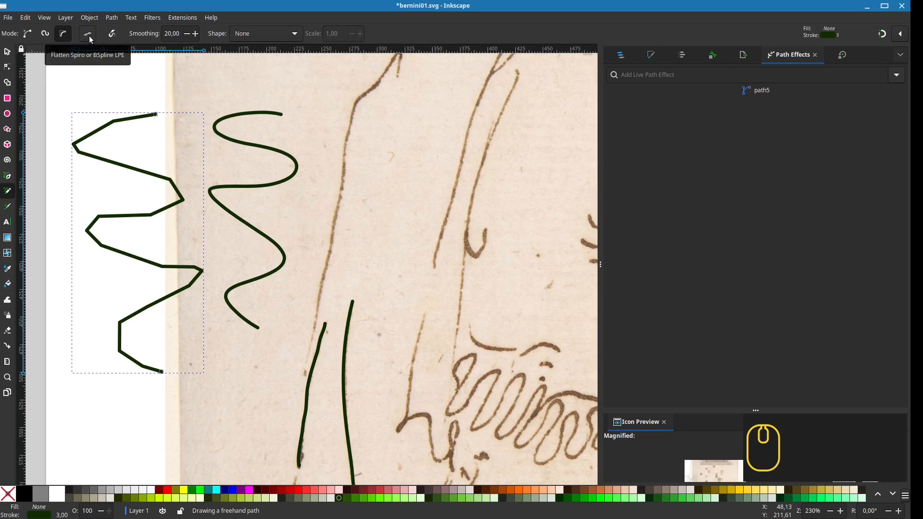
pyautogui.click(113, 34)
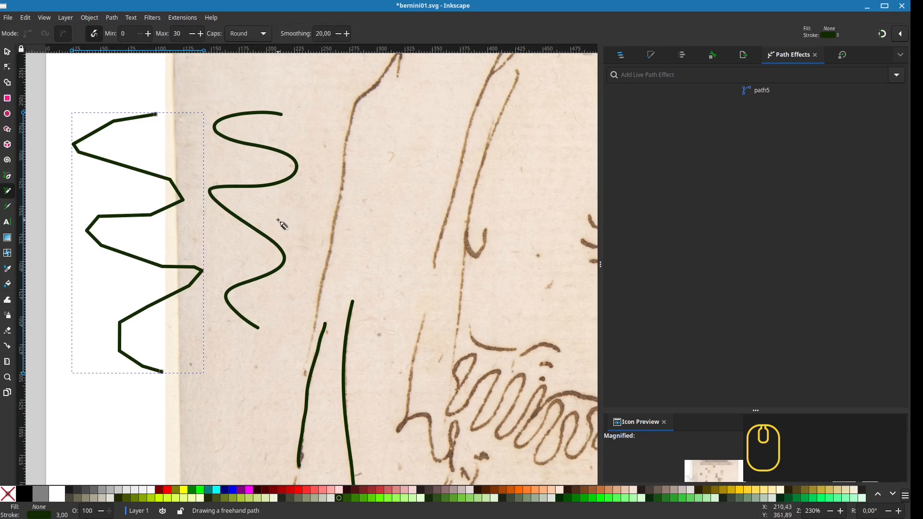
pyautogui.moveTo(278, 220); pyautogui.dragTo(342, 380)
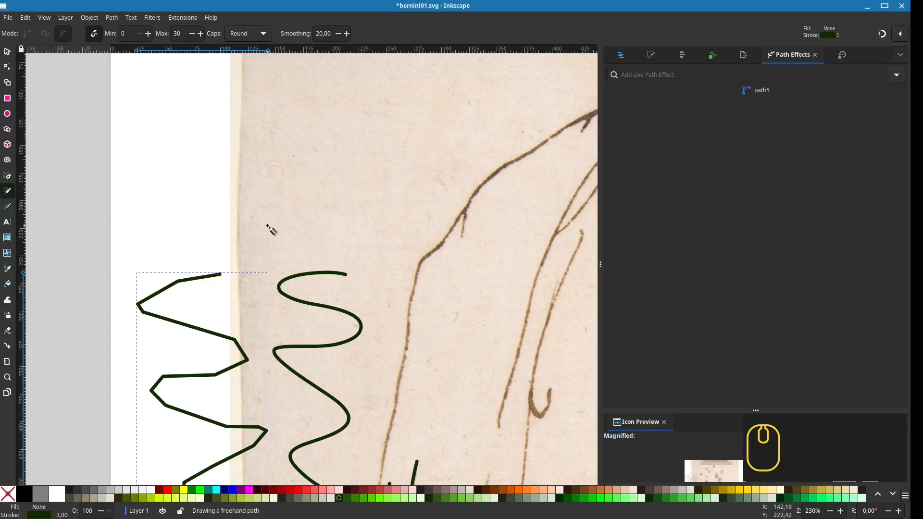
pyautogui.moveTo(268, 225)
pyautogui.mouseDown()
pyautogui.moveTo(299, 180)
pyautogui.moveTo(345, 171)
pyautogui.mouseUp()
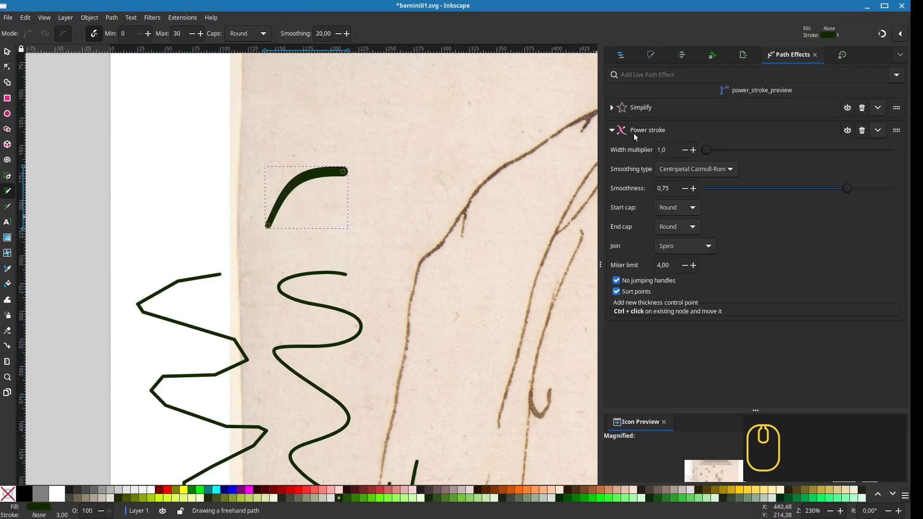
# - Inspect the Simplify and Power stroke effect settings applied to the new pressure stroke
pyautogui.click(612, 108)
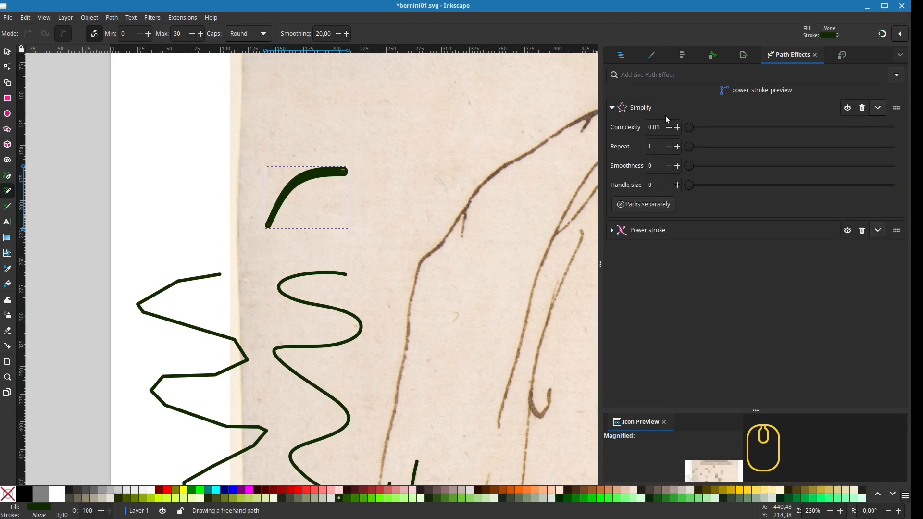
pyautogui.click(612, 109)
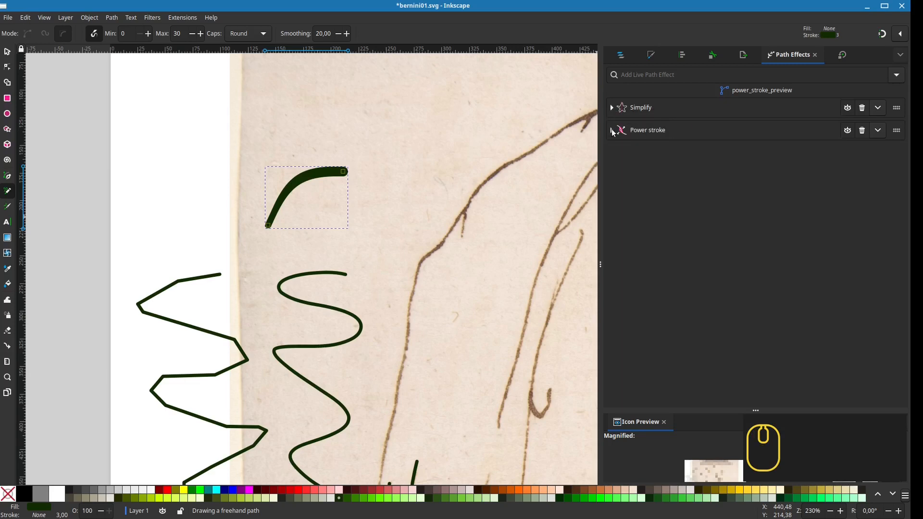
pyautogui.click(612, 130)
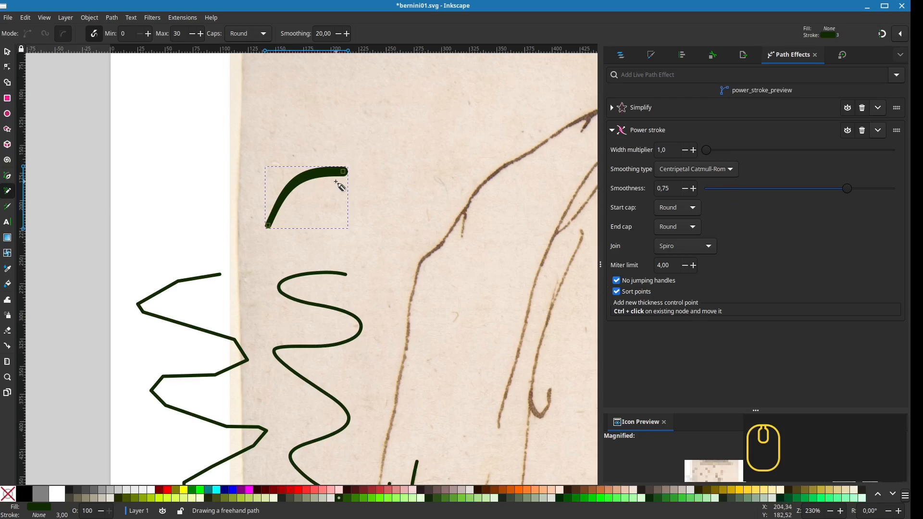
# - Edit the pressure stroke's nodes, adjusting its width control points to thicken the lower end and moving its middle node up and outward
pyautogui.press('n')
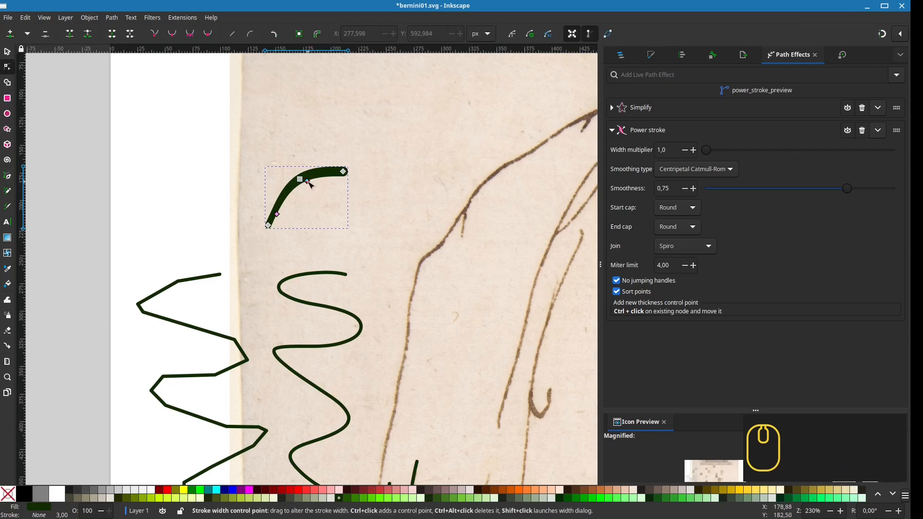
pyautogui.moveTo(308, 182)
pyautogui.mouseDown()
pyautogui.moveTo(313, 187)
pyautogui.moveTo(308, 182)
pyautogui.mouseUp()
pyautogui.moveTo(282, 218)
pyautogui.mouseDown()
pyautogui.moveTo(291, 202)
pyautogui.moveTo(287, 215)
pyautogui.mouseUp()
pyautogui.moveTo(311, 185); pyautogui.dragTo(308, 180)
pyautogui.moveTo(289, 215)
pyautogui.mouseDown()
pyautogui.moveTo(282, 212)
pyautogui.moveTo(298, 182)
pyautogui.moveTo(289, 166)
pyautogui.moveTo(312, 151)
pyautogui.moveTo(288, 177)
pyautogui.moveTo(323, 173)
pyautogui.mouseUp()
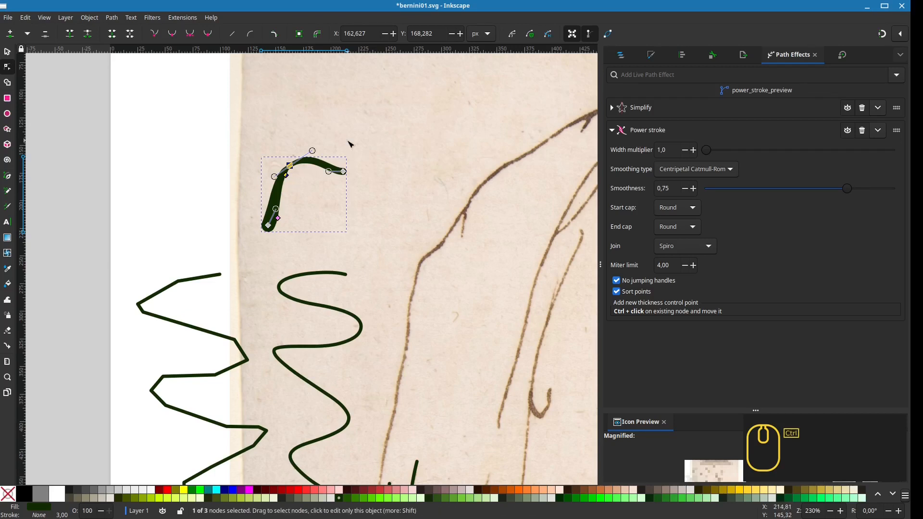
# - Duplicate the curved stroke and reshape the copy, adding width control points around its bend and moving its end node above the bend
pyautogui.hotkey('ctrl', 'd')
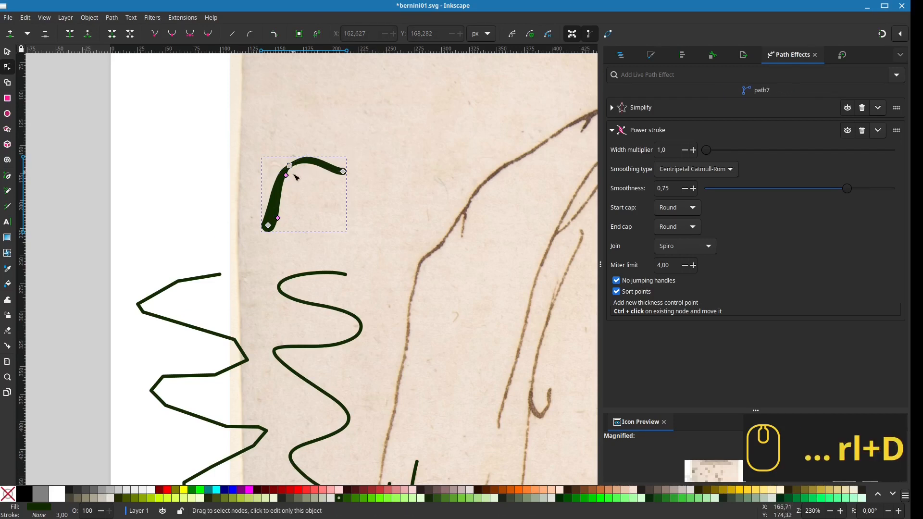
pyautogui.moveTo(287, 178)
pyautogui.mouseDown()
pyautogui.moveTo(294, 185)
pyautogui.moveTo(290, 173)
pyautogui.moveTo(304, 158)
pyautogui.mouseUp()
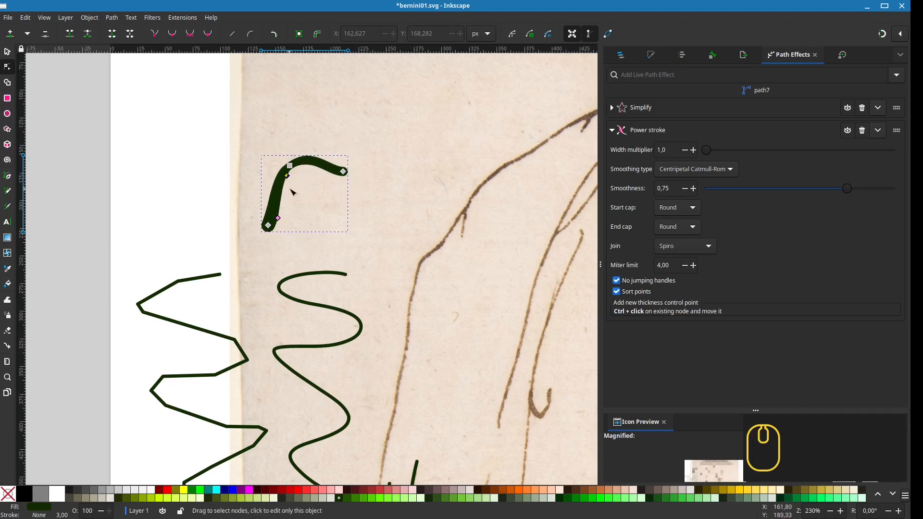
pyautogui.moveTo(289, 179)
pyautogui.mouseDown()
pyautogui.moveTo(324, 181)
pyautogui.moveTo(326, 198)
pyautogui.moveTo(333, 166)
pyautogui.moveTo(288, 185)
pyautogui.moveTo(329, 178)
pyautogui.moveTo(349, 197)
pyautogui.moveTo(342, 169)
pyautogui.moveTo(315, 163)
pyautogui.moveTo(289, 179)
pyautogui.moveTo(287, 155)
pyautogui.moveTo(288, 176)
pyautogui.mouseUp()
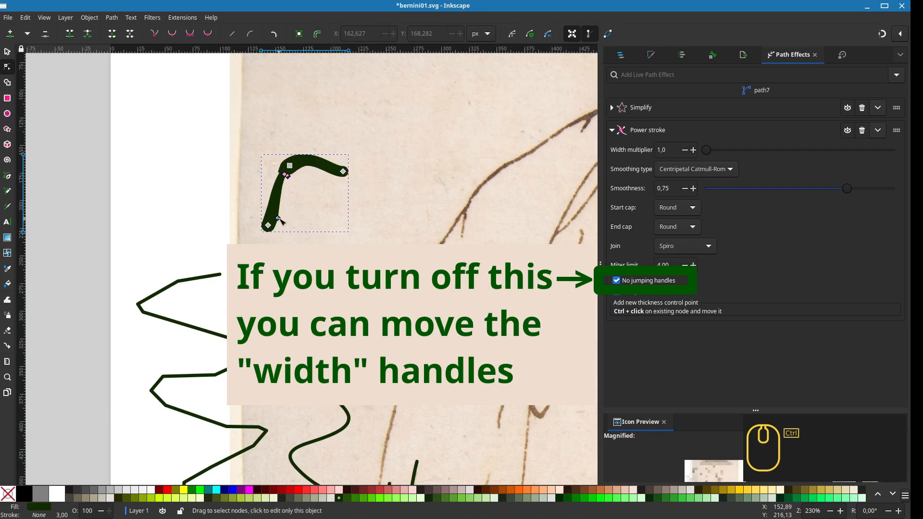
pyautogui.moveTo(280, 220)
pyautogui.mouseDown()
pyautogui.moveTo(323, 178)
pyautogui.moveTo(278, 189)
pyautogui.moveTo(287, 197)
pyautogui.mouseUp()
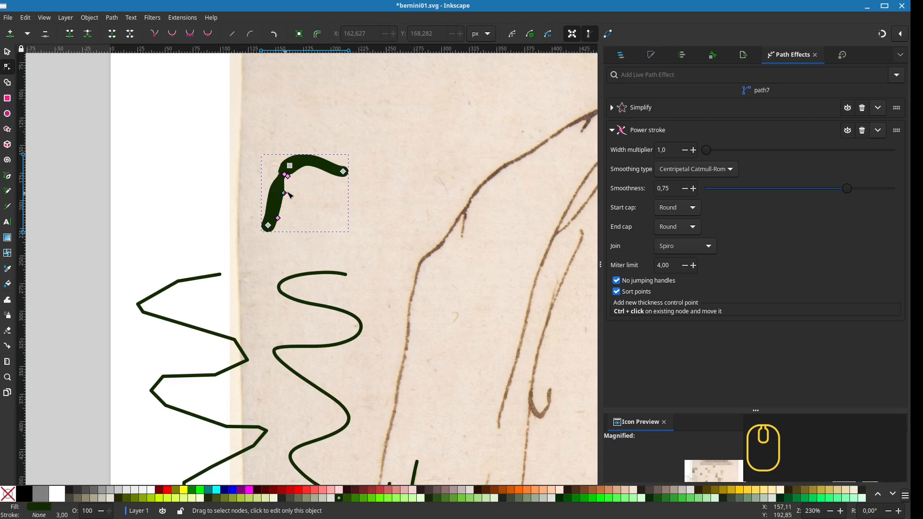
pyautogui.moveTo(346, 174)
pyautogui.mouseDown()
pyautogui.moveTo(390, 169)
pyautogui.moveTo(413, 138)
pyautogui.moveTo(291, 116)
pyautogui.mouseUp()
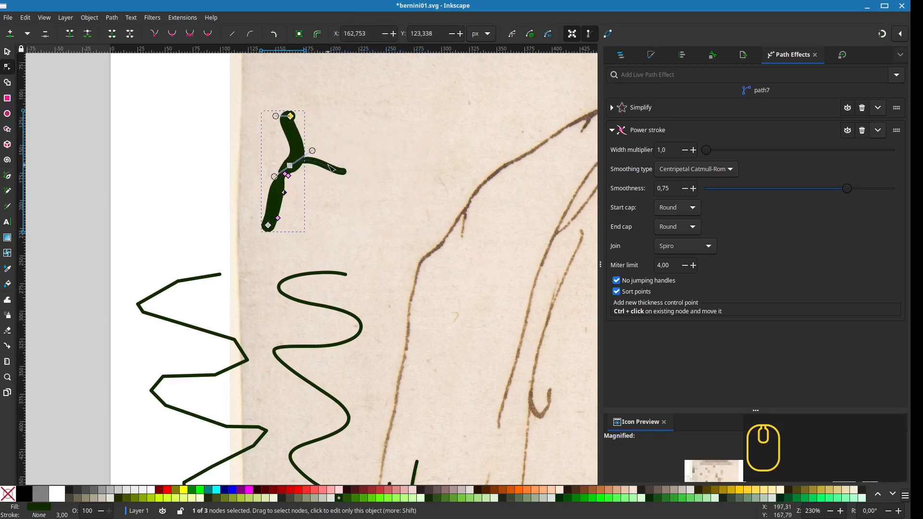
# - Draw two pressure-sensitive pencil strokes, a long thick one and a short thin one, on either side of the reshaped stroke
pyautogui.press('p')
pyautogui.moveTo(391, 114); pyautogui.dragTo(393, 245)
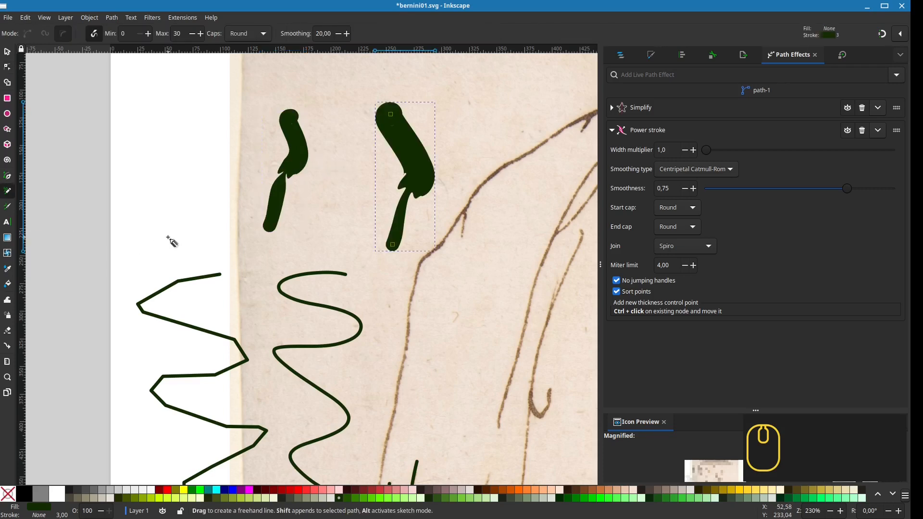
pyautogui.moveTo(312, 254); pyautogui.dragTo(348, 322)
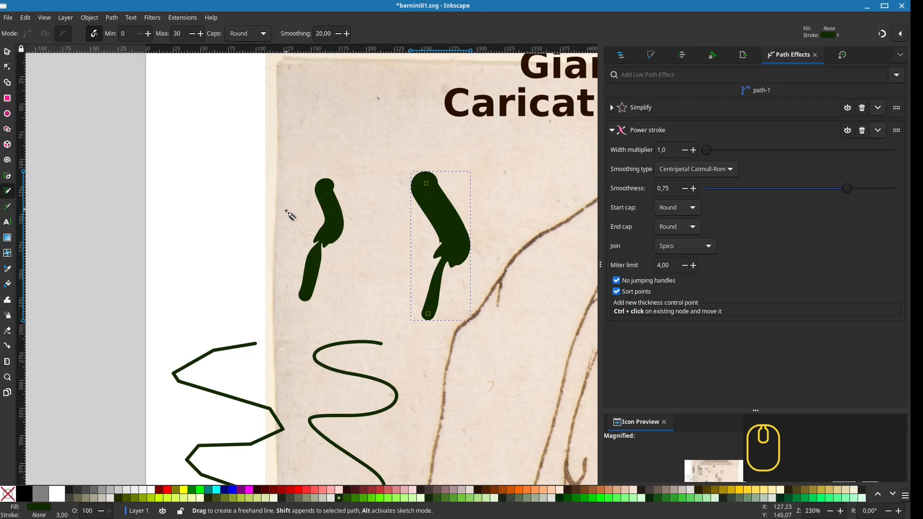
pyautogui.moveTo(286, 210); pyautogui.dragTo(287, 199)
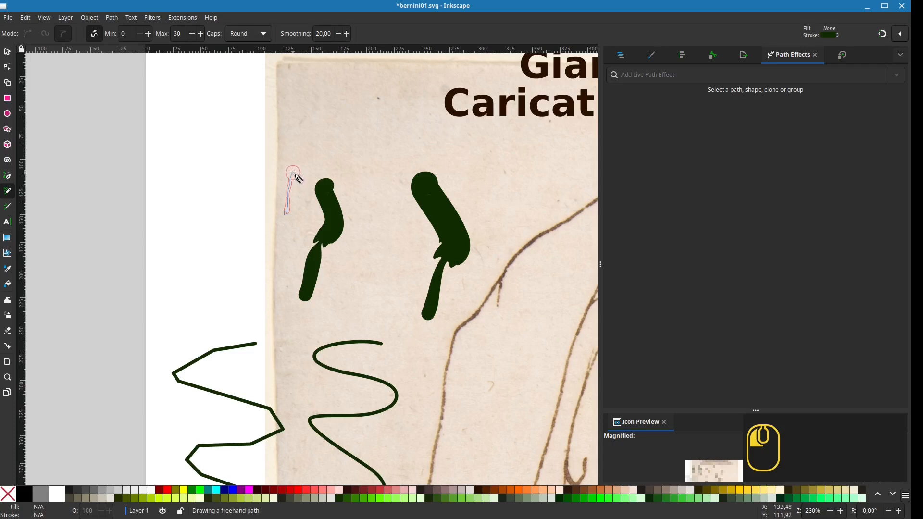
pyautogui.moveTo(294, 173); pyautogui.dragTo(293, 174)
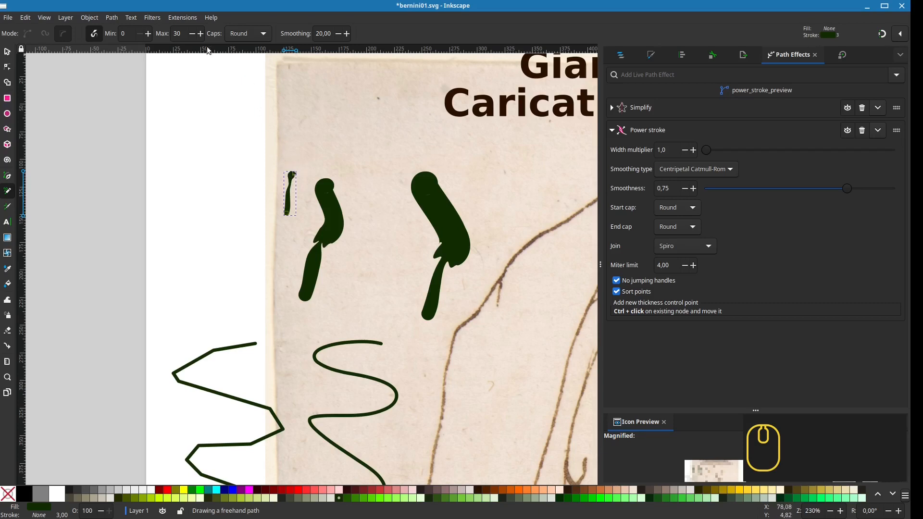
# - Set the maximum pen pressure to 100 and draw two short test strokes above the existing pressure strokes
pyautogui.doubleClick(177, 33)
pyautogui.write('100')
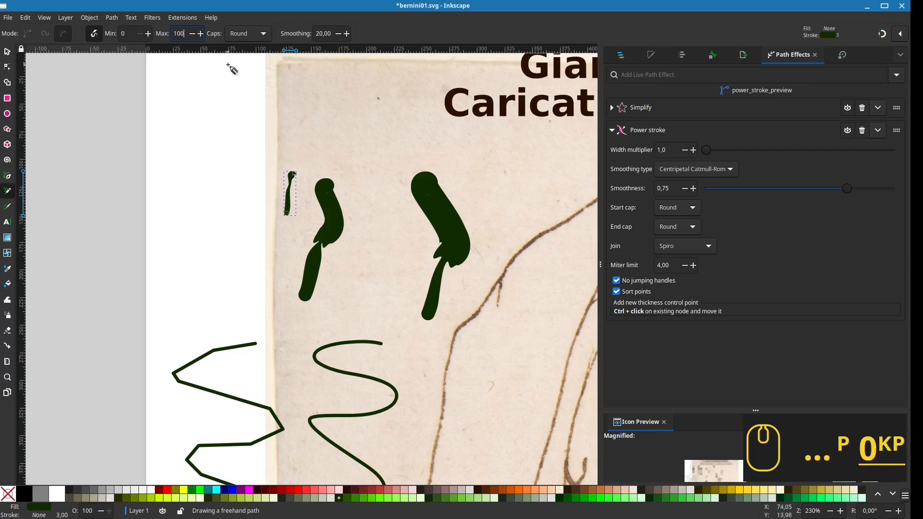
pyautogui.press('KP_Enter')
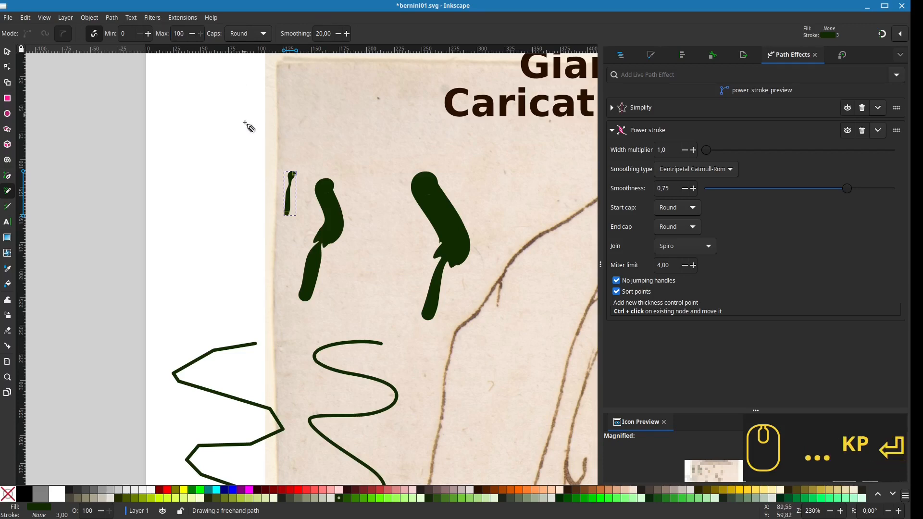
pyautogui.click(296, 142)
pyautogui.moveTo(297, 140); pyautogui.dragTo(367, 139)
pyautogui.click(346, 149)
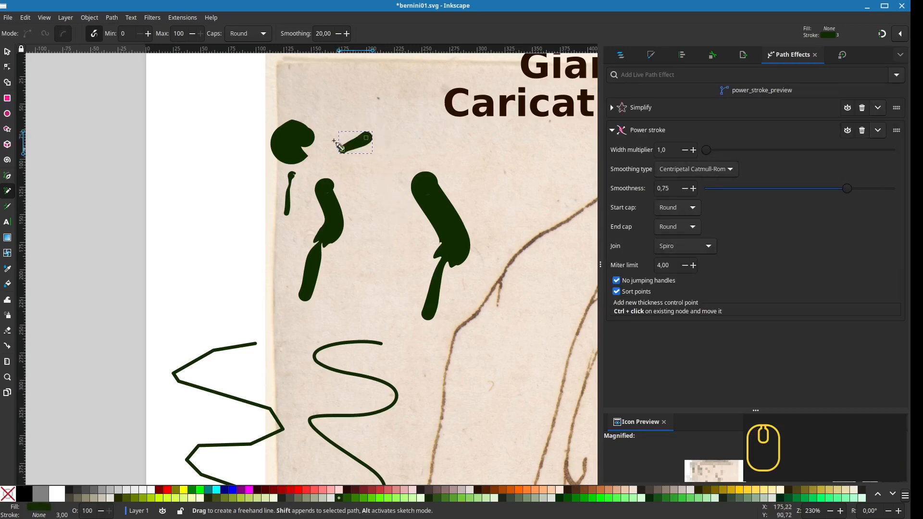
# - Set the stroke width to 20 px and draw a short test stroke plus a long diagonal one across the long thick stroke
pyautogui.click(186, 35)
pyautogui.click(651, 55)
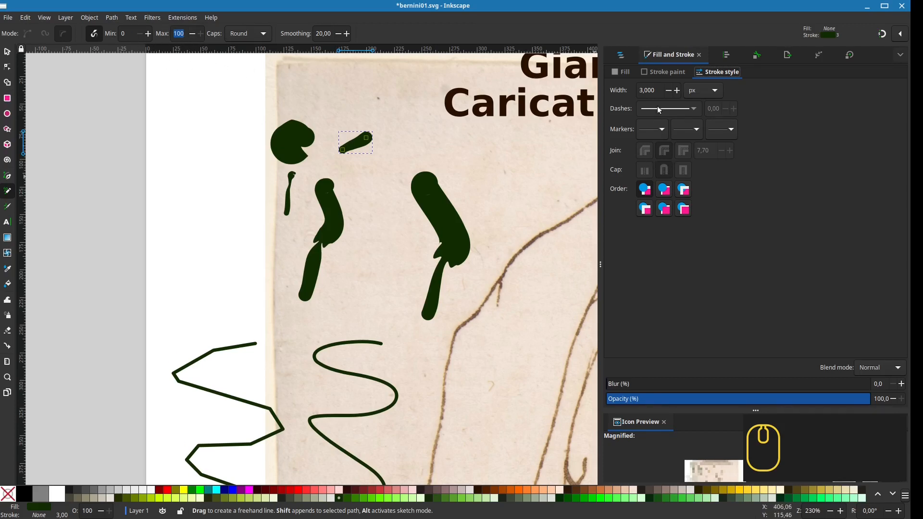
pyautogui.click(649, 90)
pyautogui.write('20')
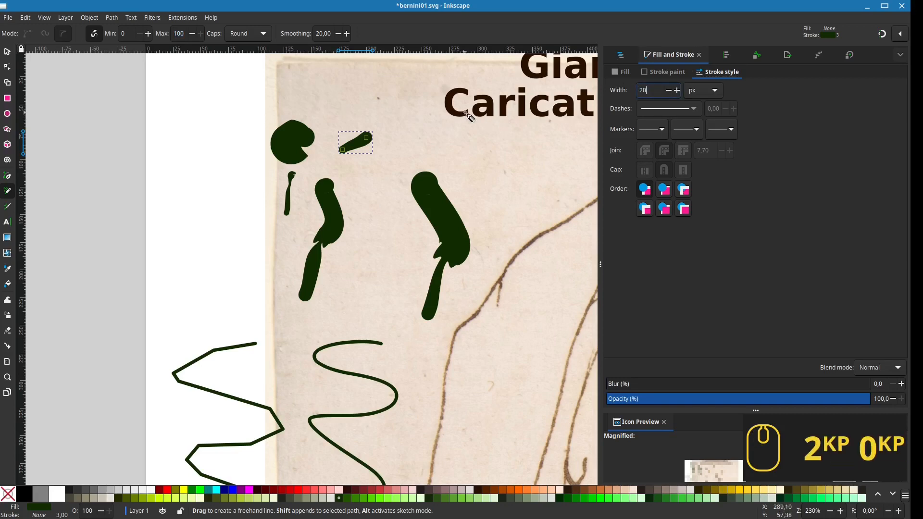
pyautogui.press('Return')
pyautogui.moveTo(390, 158); pyautogui.dragTo(408, 158)
pyautogui.moveTo(405, 155); pyautogui.dragTo(417, 166)
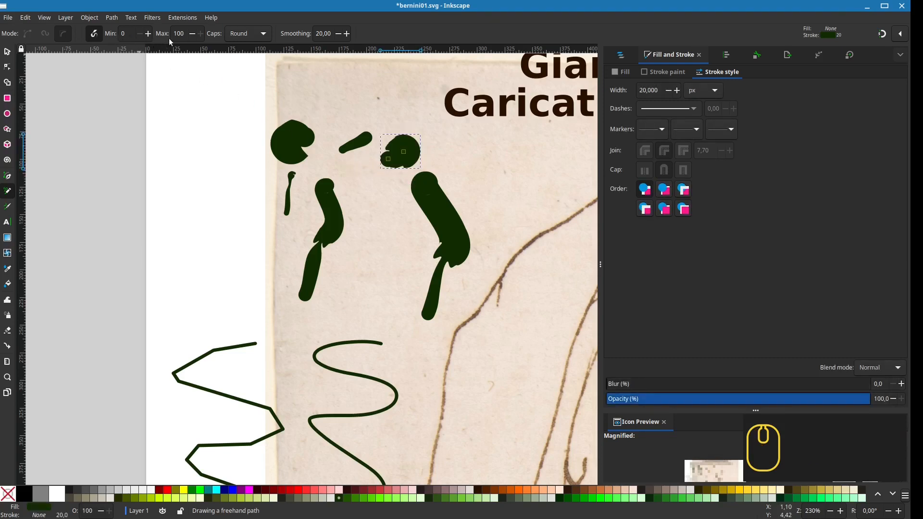
pyautogui.moveTo(364, 244)
pyautogui.mouseDown()
pyautogui.moveTo(440, 176)
pyautogui.moveTo(488, 153)
pyautogui.mouseUp()
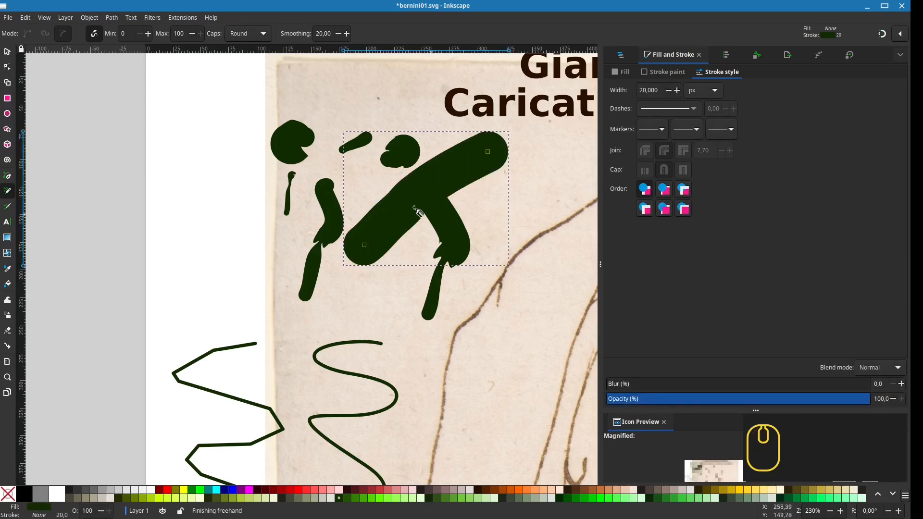
# - Set the maximum pen pressure to 30 and draw a very short test stroke among the other pressure strokes
pyautogui.click(169, 33)
pyautogui.write('30')
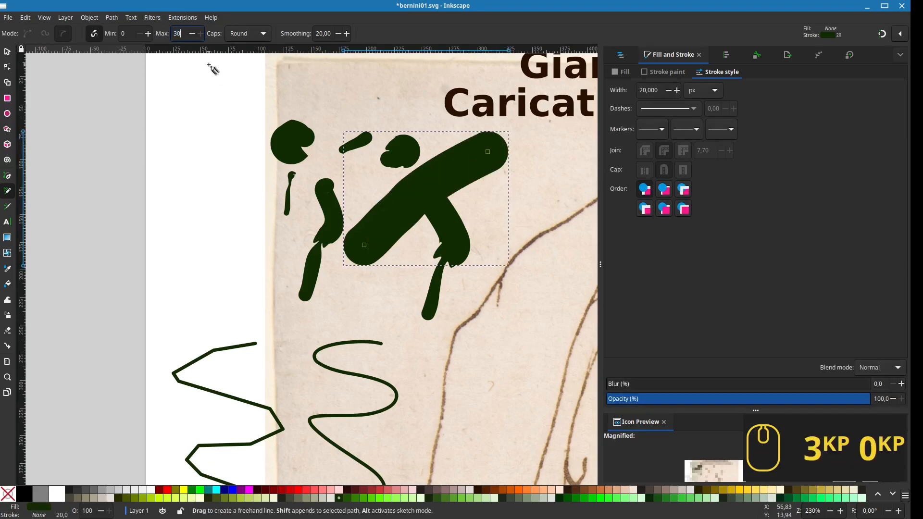
pyautogui.press('Return')
pyautogui.moveTo(357, 179); pyautogui.dragTo(362, 173)
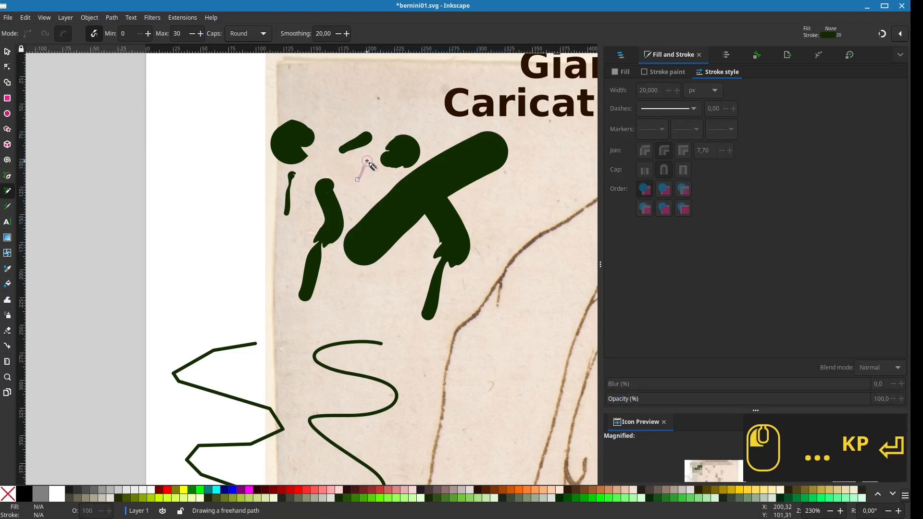
pyautogui.moveTo(362, 173); pyautogui.dragTo(372, 164)
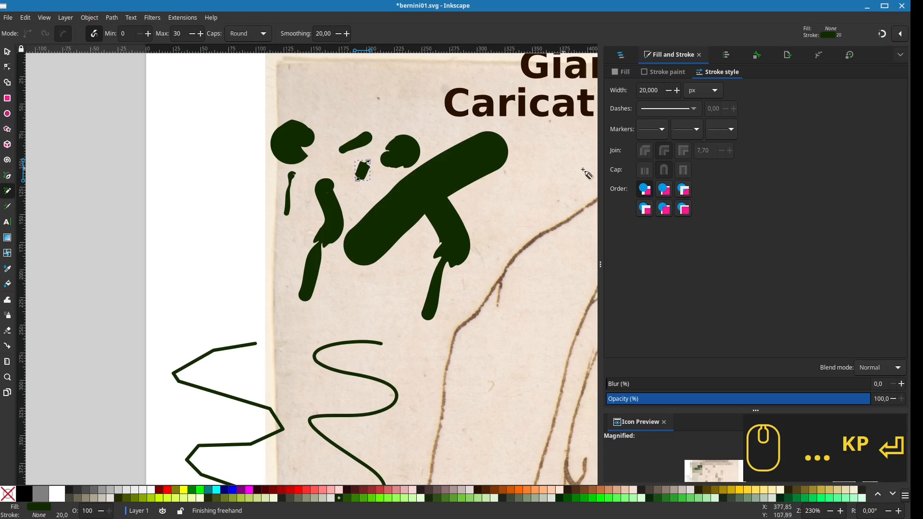
# - Set the stroke width to 3 px
pyautogui.click(662, 88)
pyautogui.write('3')
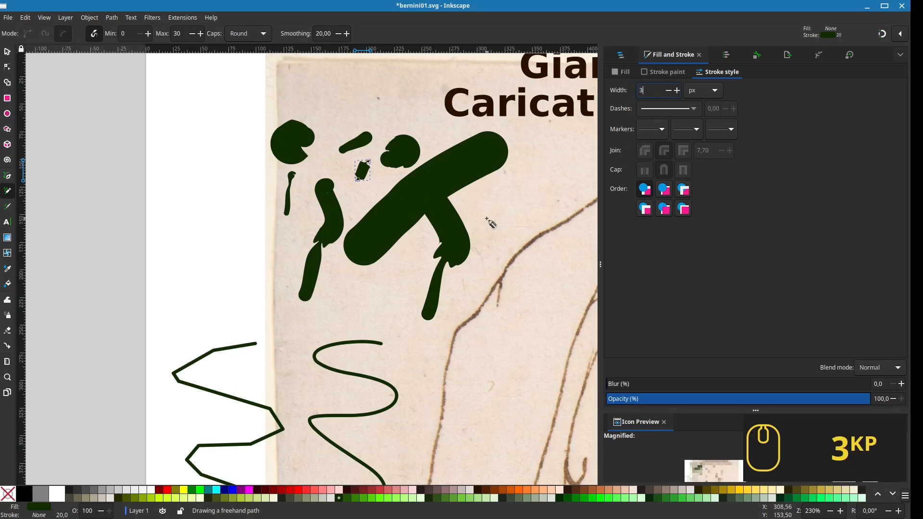
pyautogui.press('Return')
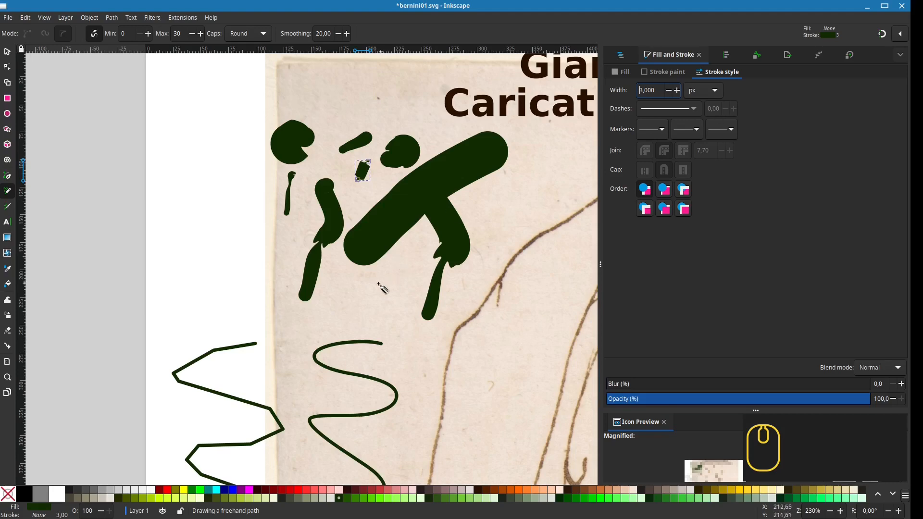
# - Trace the short veil fold line between the long veil strokes and the ruffled collar with a pressure-sensitive pencil stroke
pyautogui.scroll(-15, 439, 314)
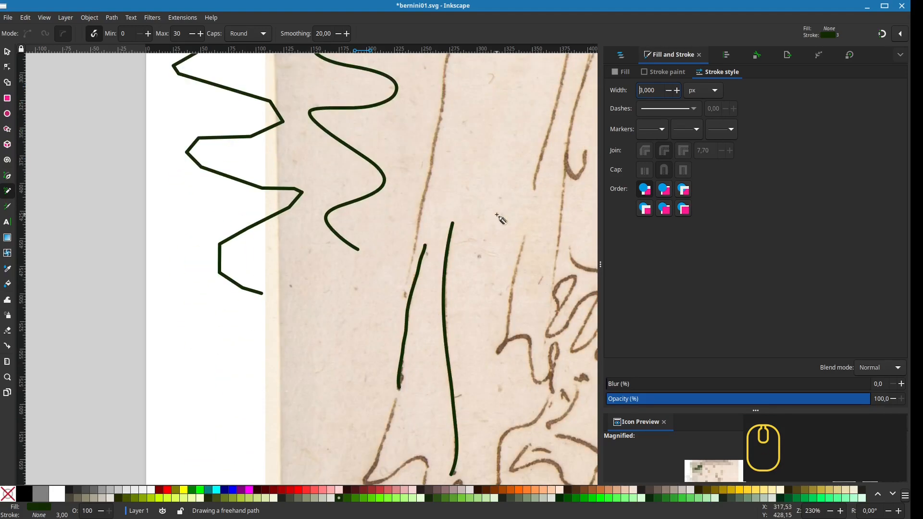
pyautogui.hscroll(6, 441, 317)
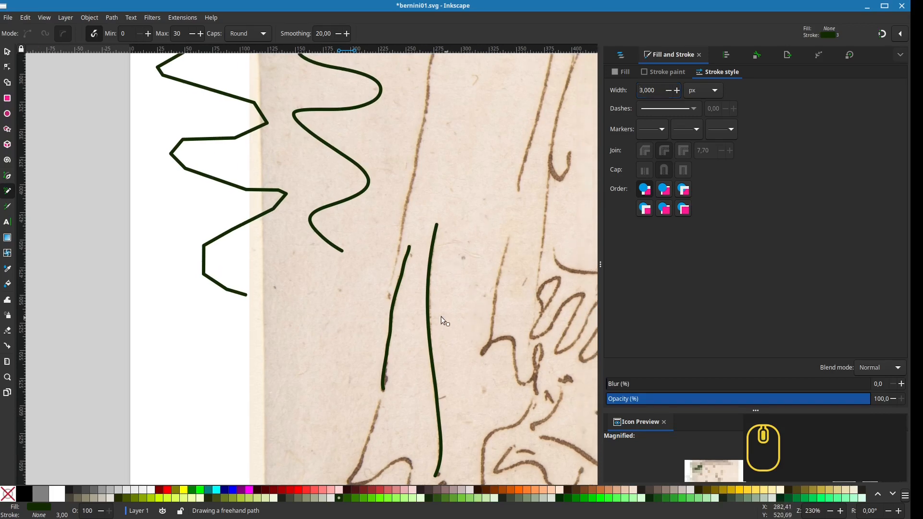
pyautogui.click(397, 213)
pyautogui.moveTo(397, 214); pyautogui.dragTo(370, 330)
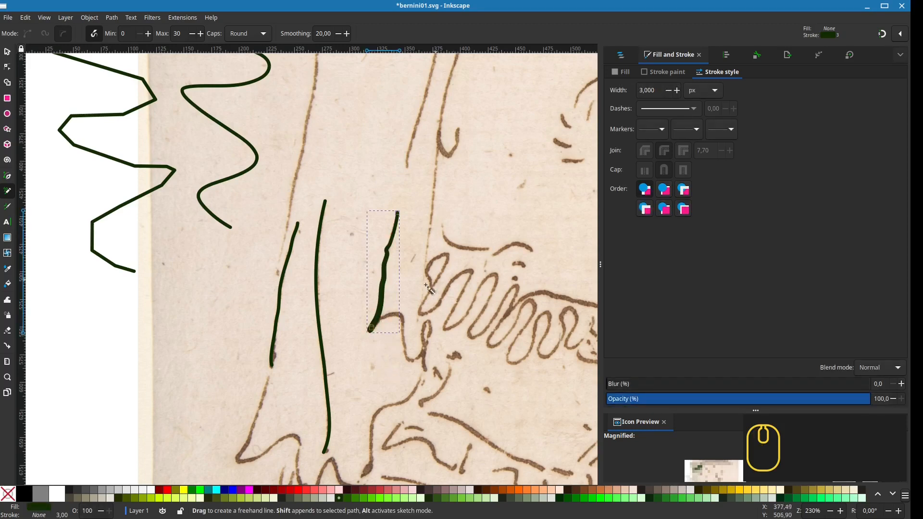
# - Trace the short curved line below the collar, the long diagonal line beneath it and the short dash at its end
pyautogui.scroll(-3, 374, 339)
pyautogui.hscroll(4, 374, 340)
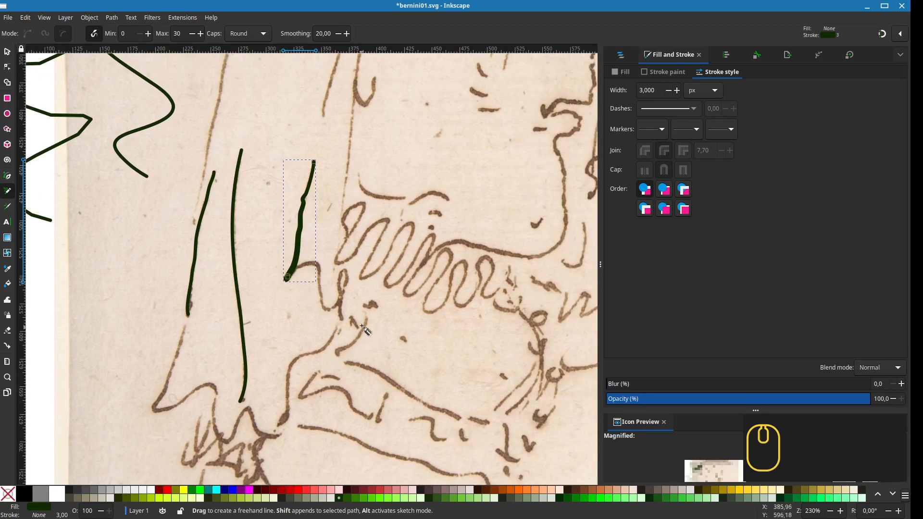
pyautogui.moveTo(363, 311)
pyautogui.mouseDown()
pyautogui.moveTo(364, 328)
pyautogui.moveTo(338, 354)
pyautogui.mouseUp()
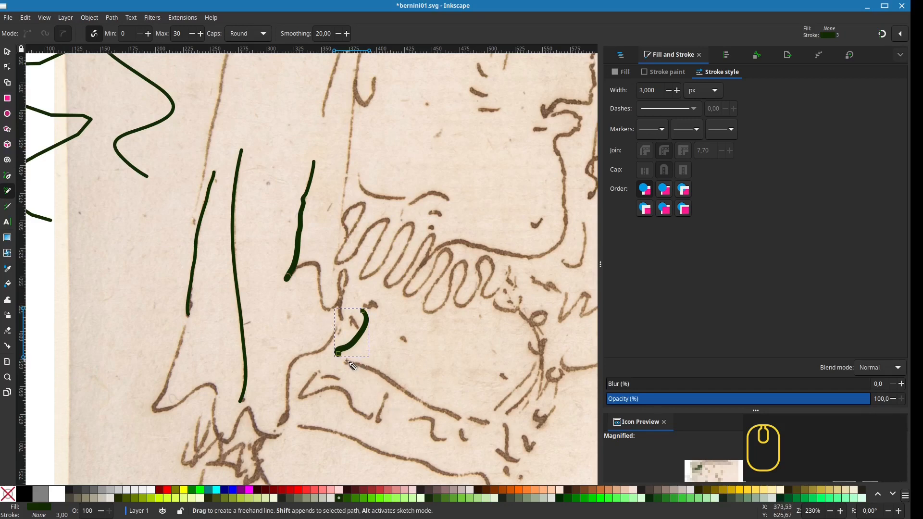
pyautogui.moveTo(345, 364)
pyautogui.mouseDown()
pyautogui.moveTo(461, 419)
pyautogui.moveTo(490, 423)
pyautogui.mouseUp()
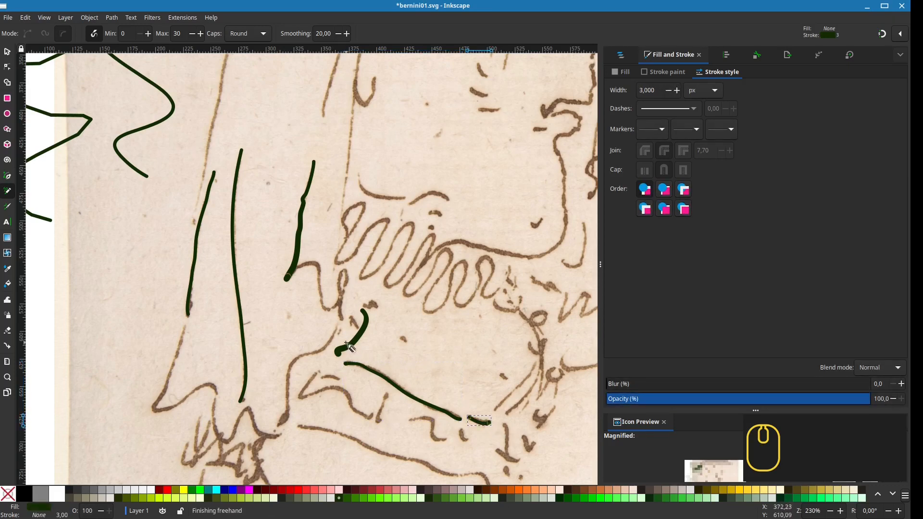
# - Trace the S-shaped line running from below the collar down to the sleeve cuff with one pencil stroke
pyautogui.moveTo(344, 343)
pyautogui.mouseDown()
pyautogui.moveTo(424, 317)
pyautogui.moveTo(309, 348)
pyautogui.mouseUp()
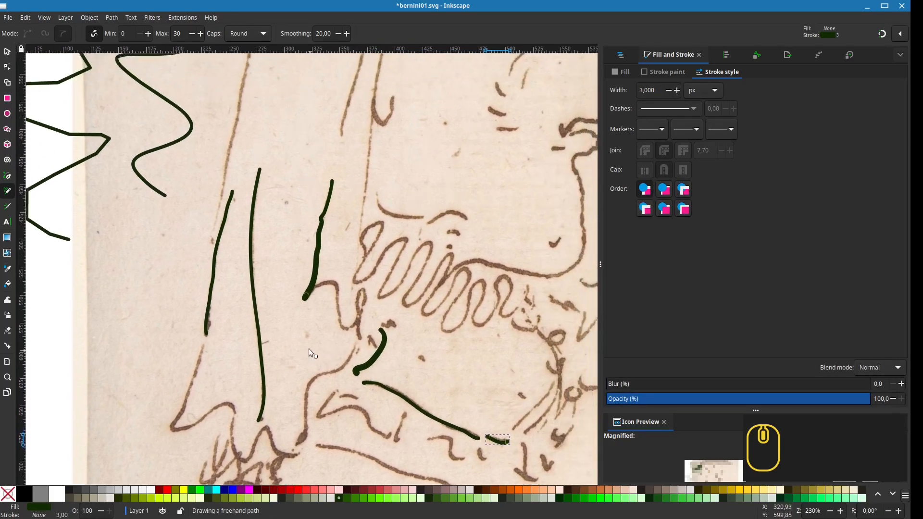
pyautogui.moveTo(379, 357)
pyautogui.mouseDown()
pyautogui.moveTo(416, 261)
pyautogui.moveTo(390, 240)
pyautogui.moveTo(340, 288)
pyautogui.moveTo(334, 342)
pyautogui.mouseUp()
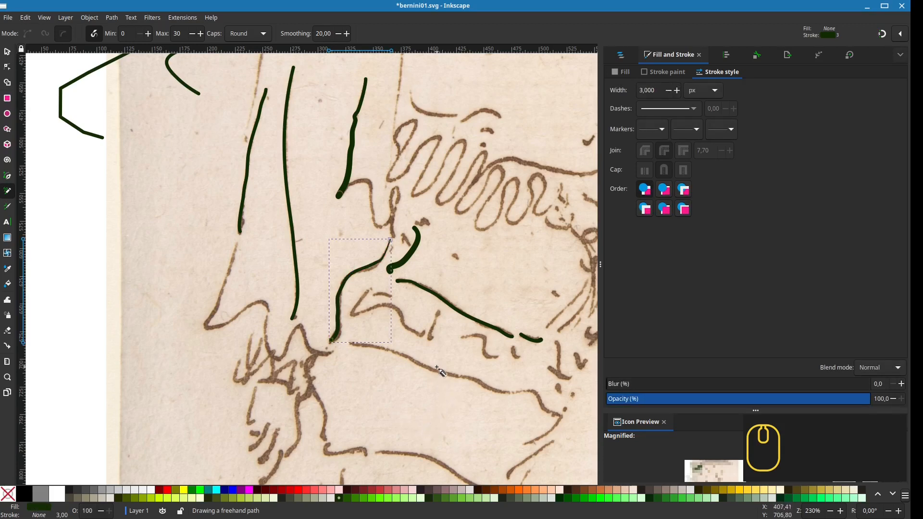
pyautogui.moveTo(425, 377); pyautogui.dragTo(357, 349)
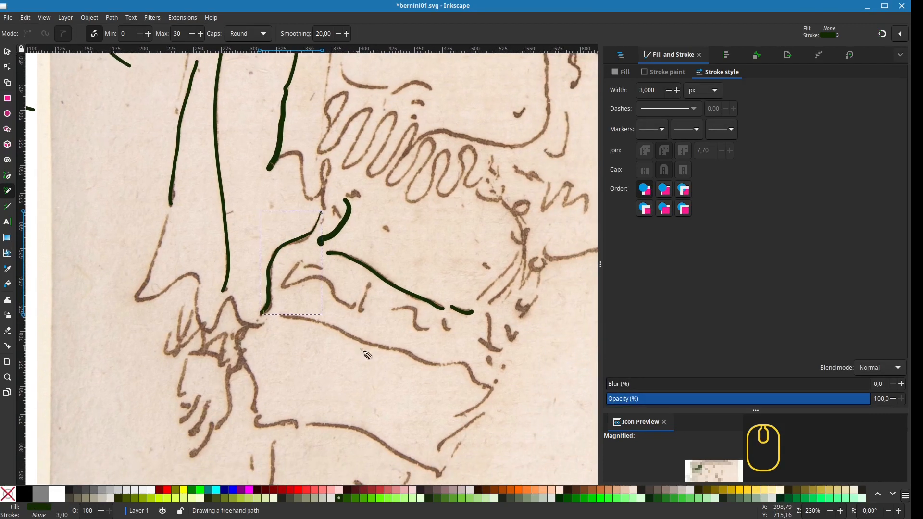
# - Reshape the S-shaped stroke by moving its middle nodes and adjusting the handle at its lower end to match the sketch
pyautogui.press('n')
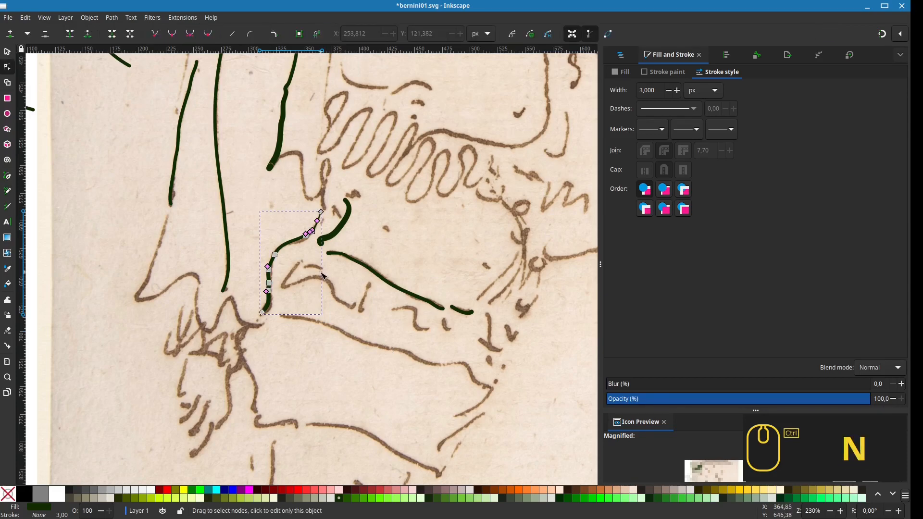
pyautogui.scroll(2, 323, 276)
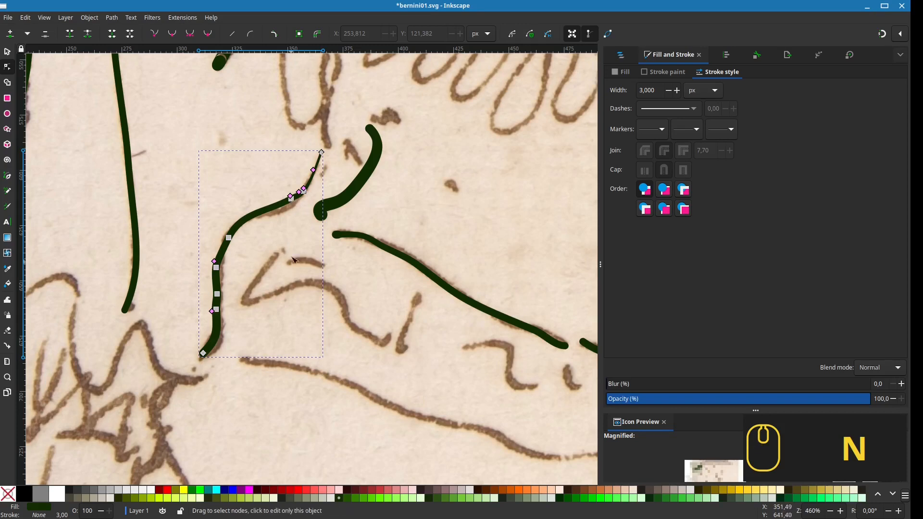
pyautogui.click(292, 198)
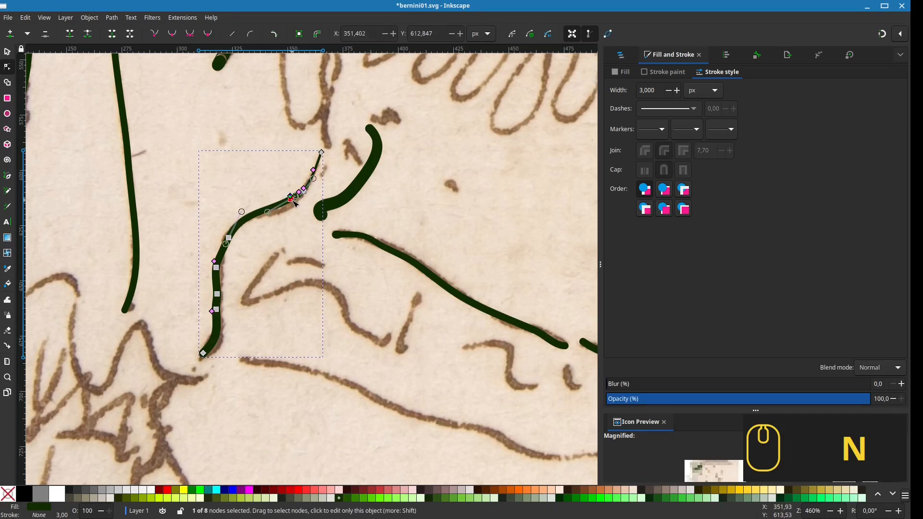
pyautogui.moveTo(293, 201); pyautogui.dragTo(291, 208)
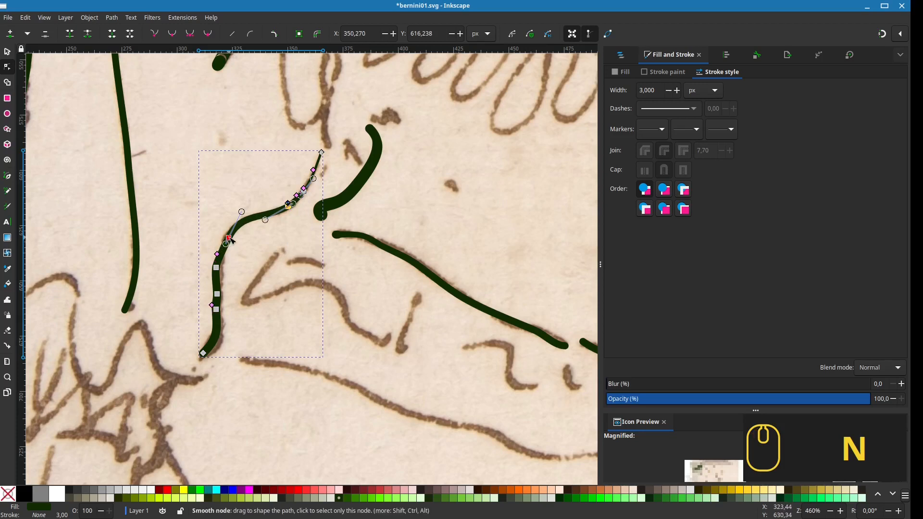
pyautogui.moveTo(220, 271); pyautogui.dragTo(223, 273)
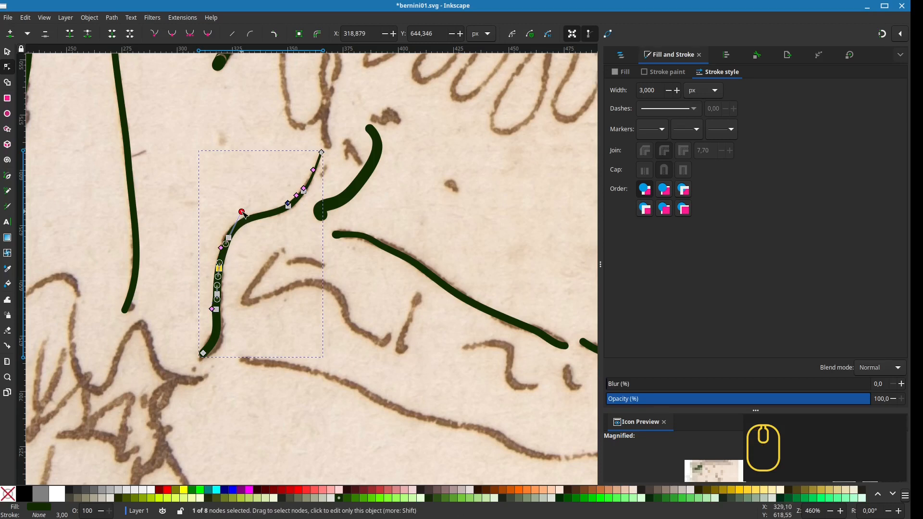
pyautogui.click(203, 354)
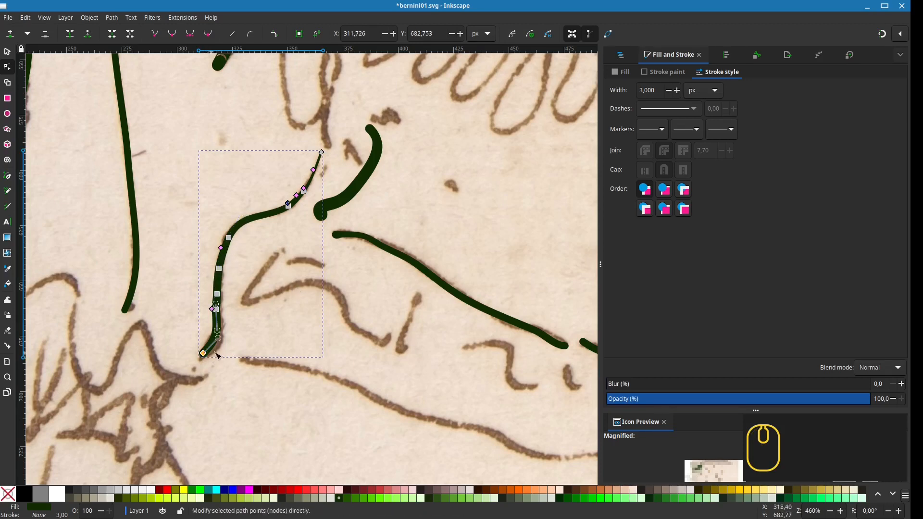
pyautogui.moveTo(218, 342); pyautogui.dragTo(224, 345)
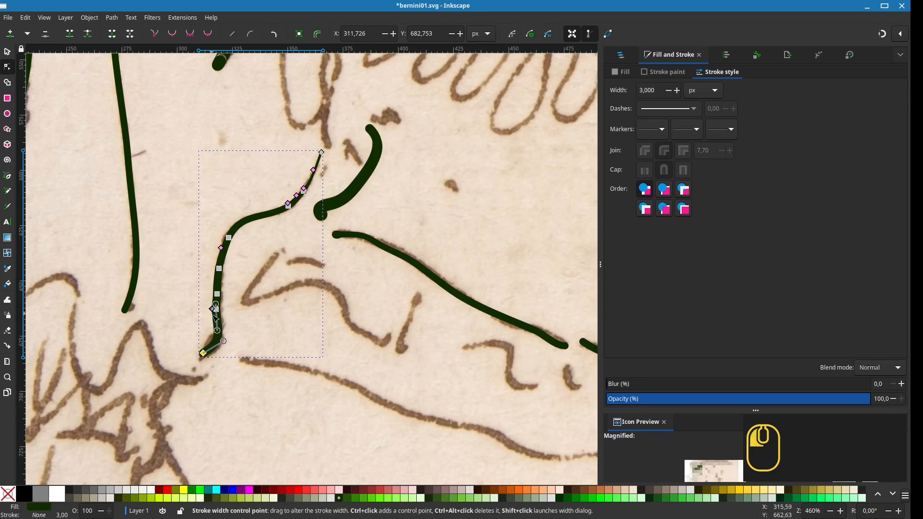
pyautogui.click(255, 345)
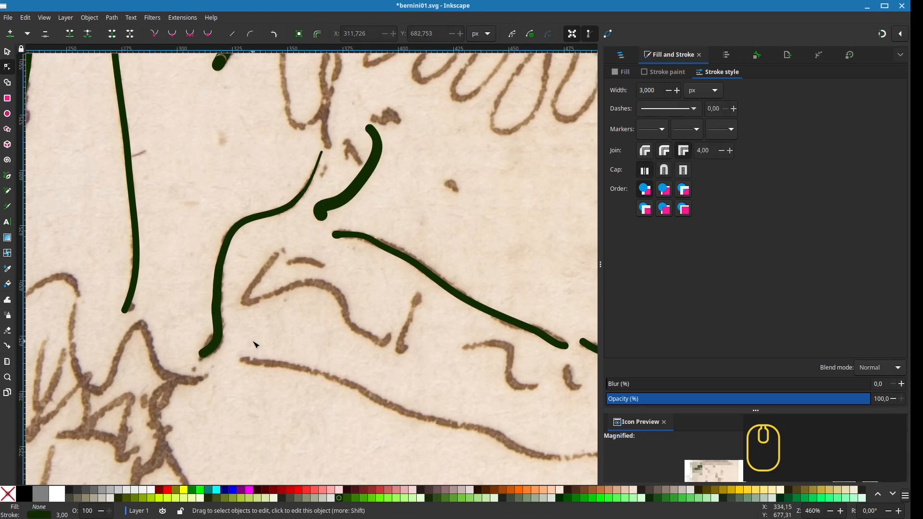
# - Move all the drawn paths, path-1-93 through path2, from Layer 1 into Layer 2
pyautogui.keyDown('ctrl'); pyautogui.scroll(-2, 255, 343); pyautogui.keyUp('ctrl')
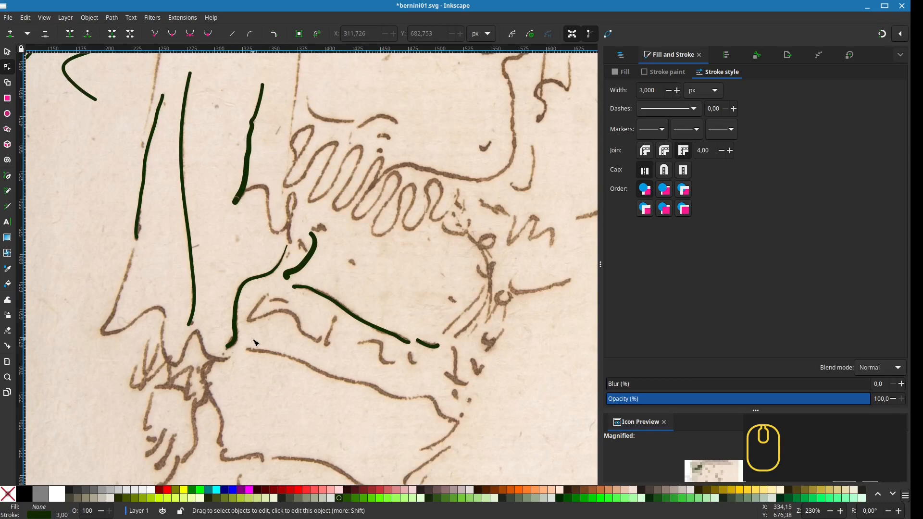
pyautogui.scroll(-4, 295, 298)
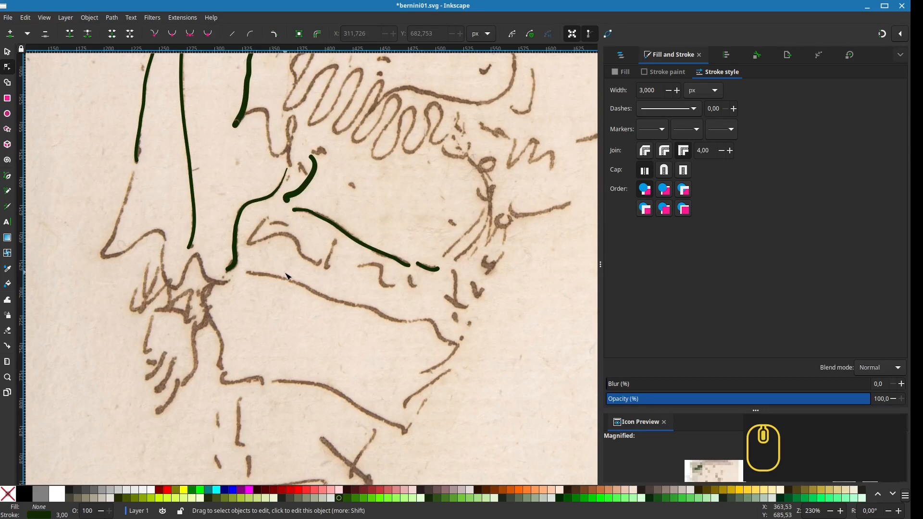
pyautogui.moveTo(286, 274)
pyautogui.mouseDown()
pyautogui.moveTo(285, 436)
pyautogui.moveTo(338, 267)
pyautogui.moveTo(330, 249)
pyautogui.moveTo(288, 403)
pyautogui.moveTo(296, 411)
pyautogui.mouseUp()
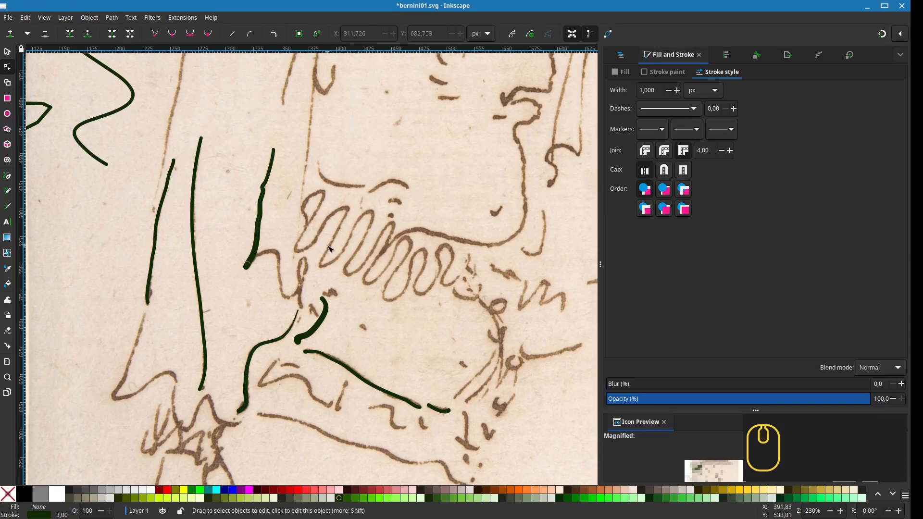
pyautogui.scroll(-2, 330, 249)
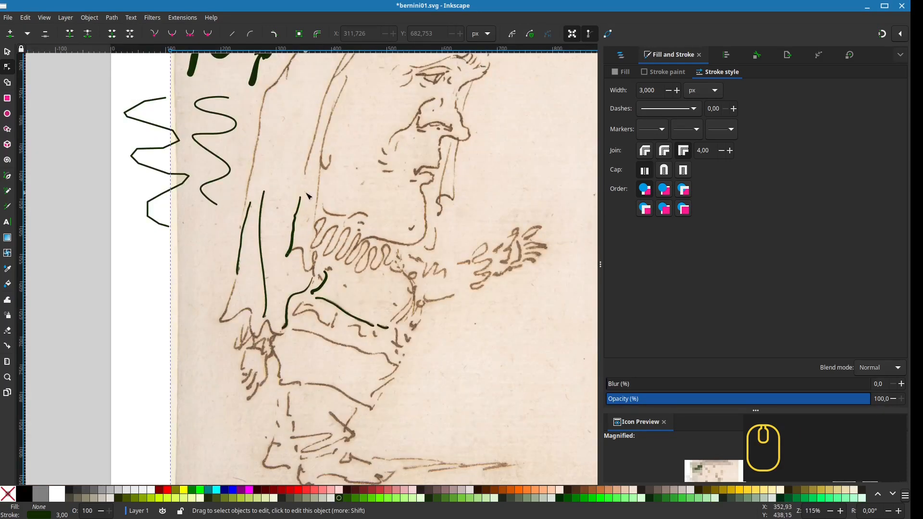
pyautogui.moveTo(307, 196); pyautogui.dragTo(414, 305)
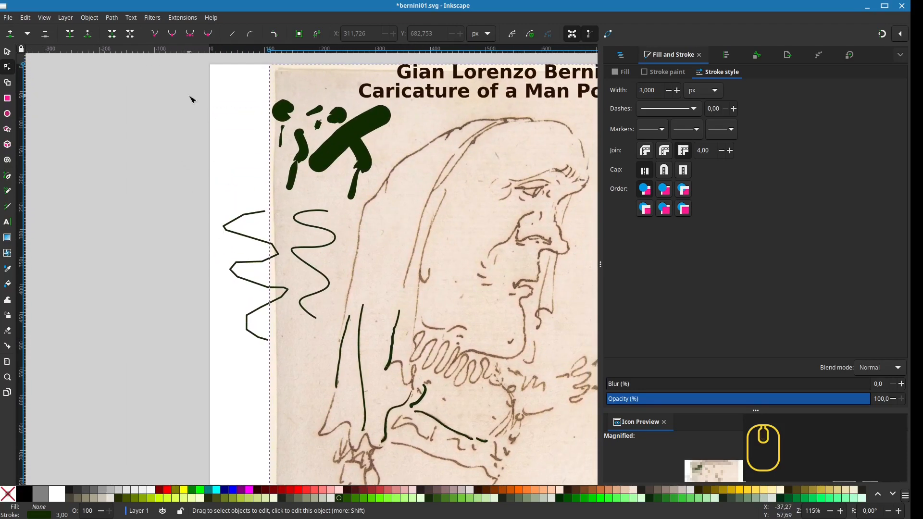
pyautogui.moveTo(202, 89); pyautogui.dragTo(192, 183)
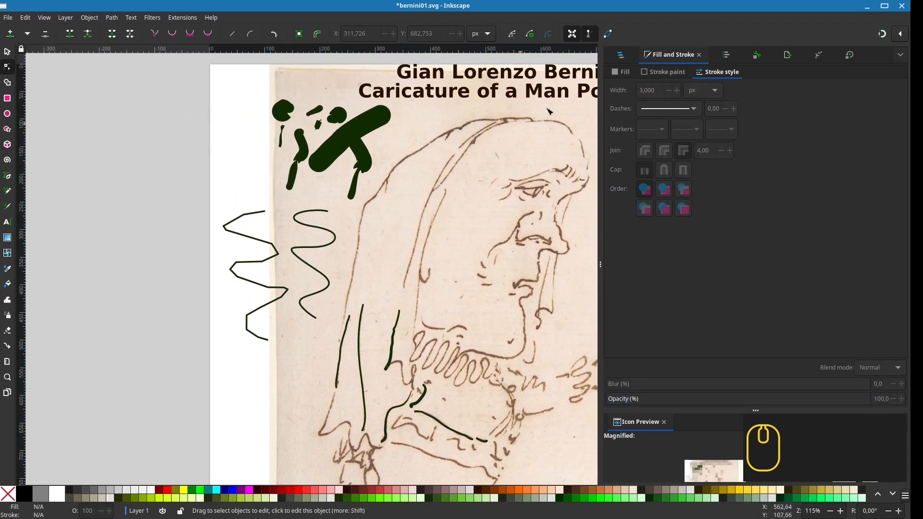
pyautogui.click(618, 55)
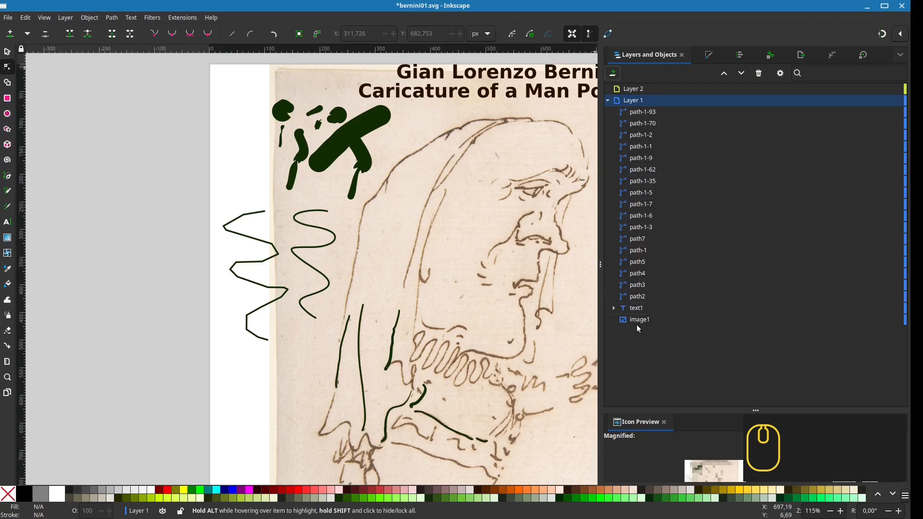
pyautogui.click(647, 112)
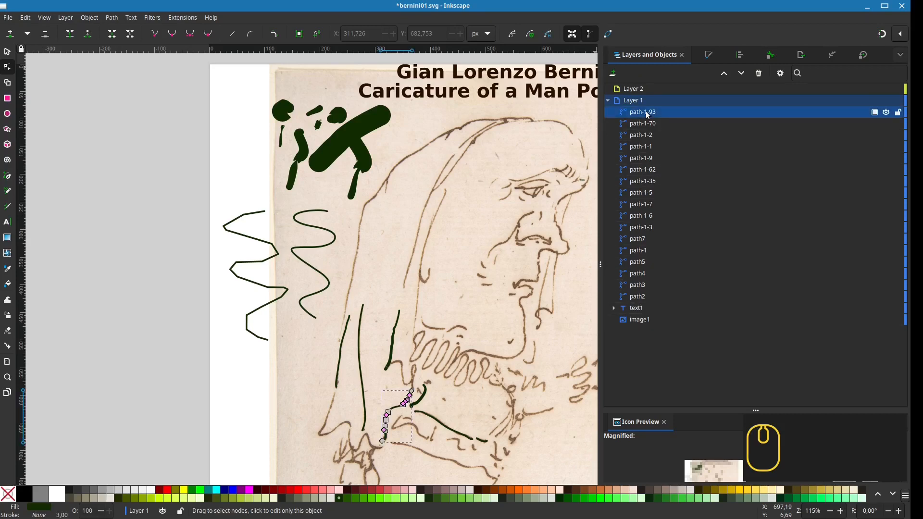
pyautogui.keyDown('shift'); pyautogui.click(632, 299); pyautogui.keyUp('shift')
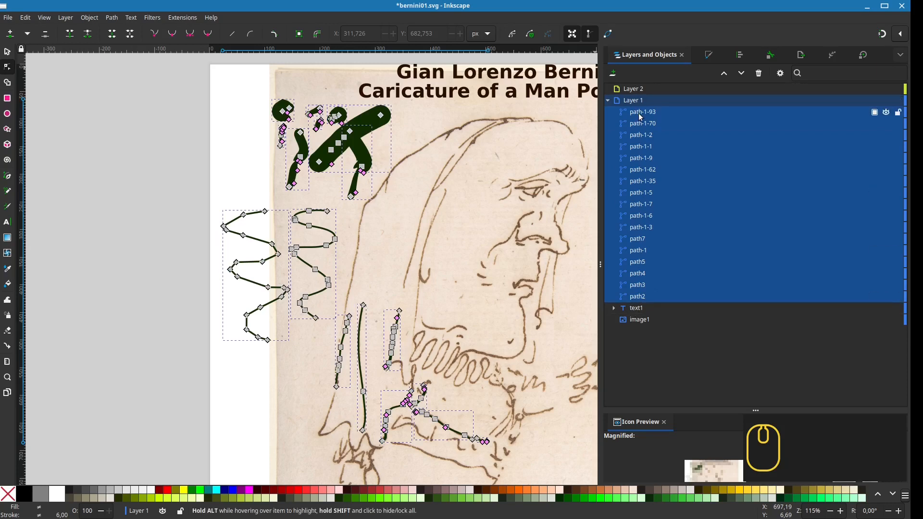
pyautogui.moveTo(639, 113); pyautogui.dragTo(641, 91)
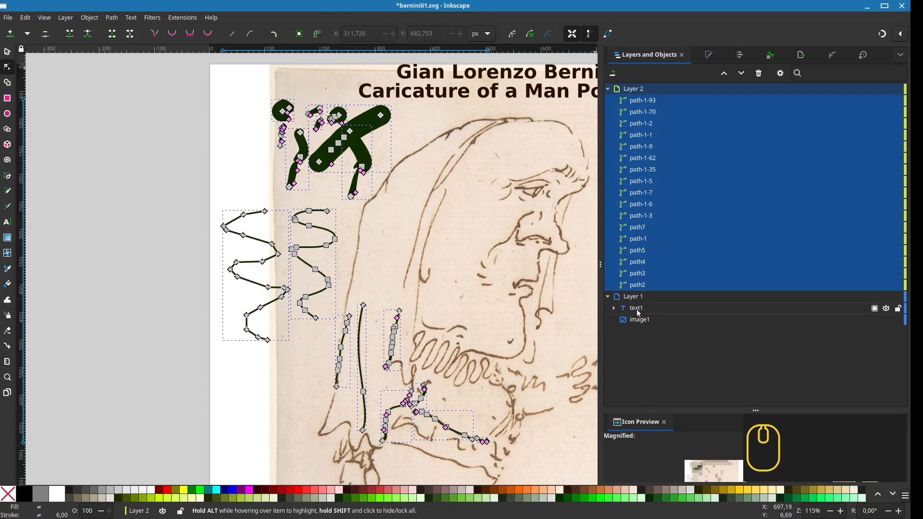
# - Hide the text1 title, lock image1 in Layer 1 and deselect the paths
pyautogui.click(886, 309)
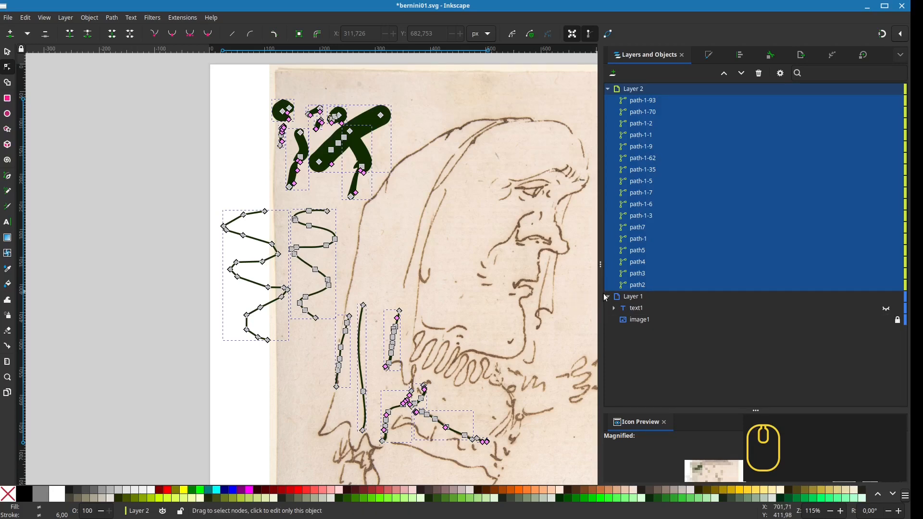
pyautogui.moveTo(384, 221)
pyautogui.mouseDown()
pyautogui.moveTo(322, 127)
pyautogui.moveTo(396, 229)
pyautogui.mouseUp()
pyautogui.click(193, 162)
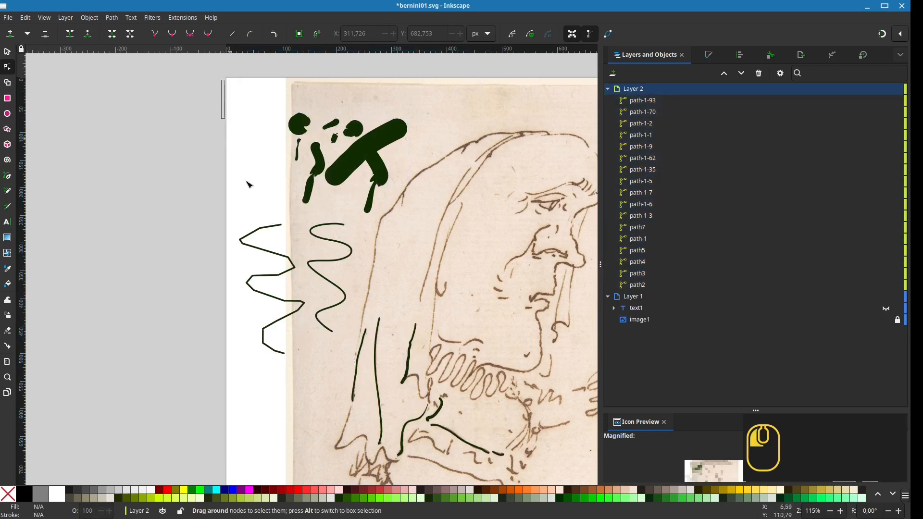
# - Delete the two zigzag paths, the shorter leftmost veil stroke and all the thick pressure test strokes above the sketch
pyautogui.moveTo(249, 184); pyautogui.dragTo(390, 425)
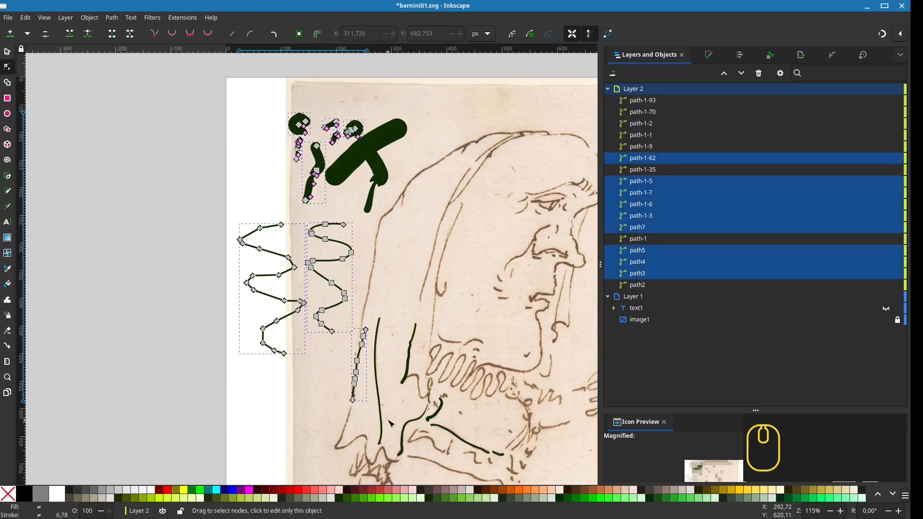
pyautogui.press('Delete')
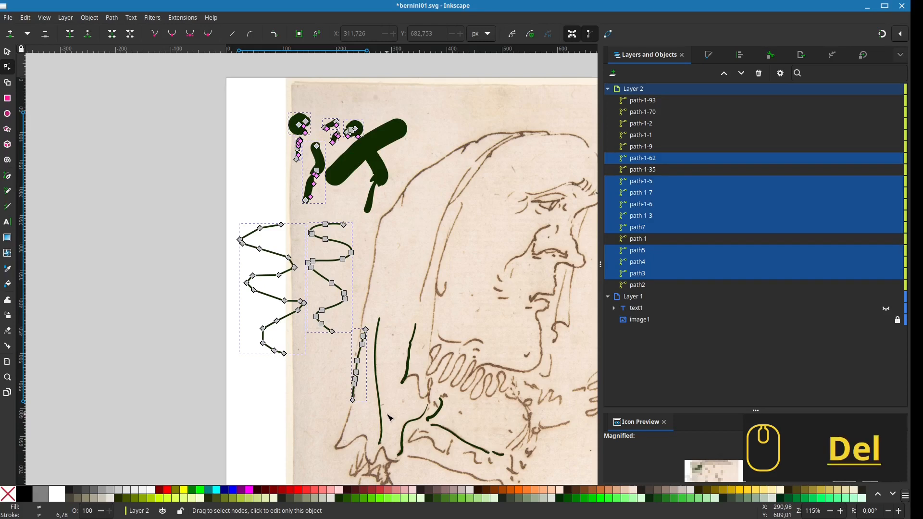
pyautogui.click(8, 52)
pyautogui.press('Delete')
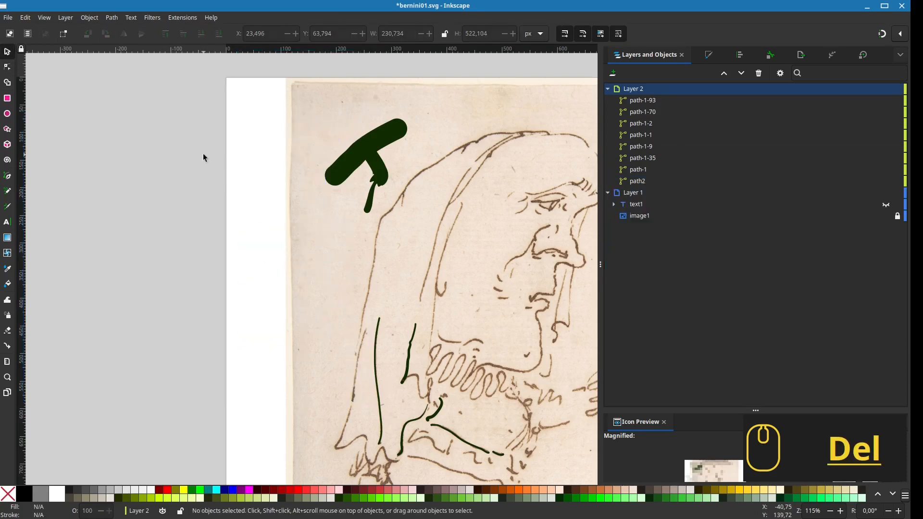
pyautogui.moveTo(300, 113)
pyautogui.mouseDown()
pyautogui.moveTo(433, 220)
pyautogui.moveTo(416, 219)
pyautogui.mouseUp()
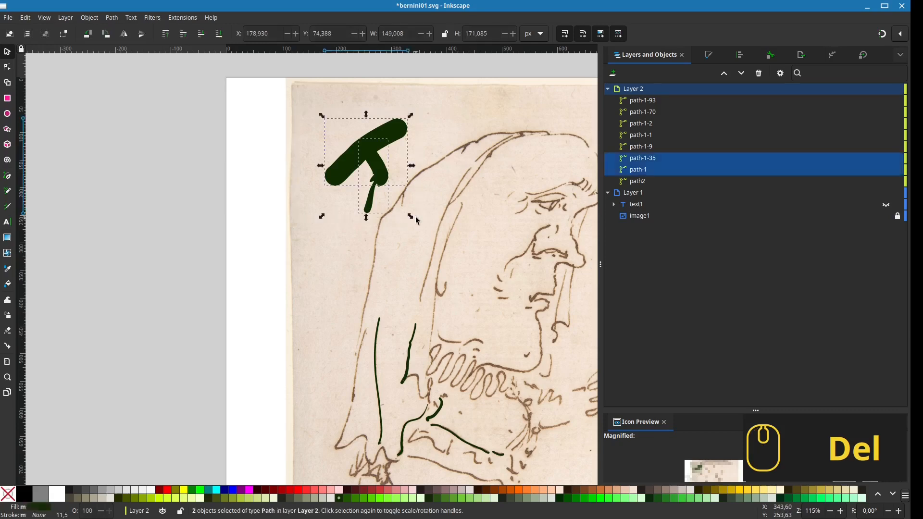
pyautogui.press('Delete')
# - Bring the caricature's figure into view and save the document
pyautogui.scroll(-5, 366, 200)
pyautogui.hscroll(3, 365, 200)
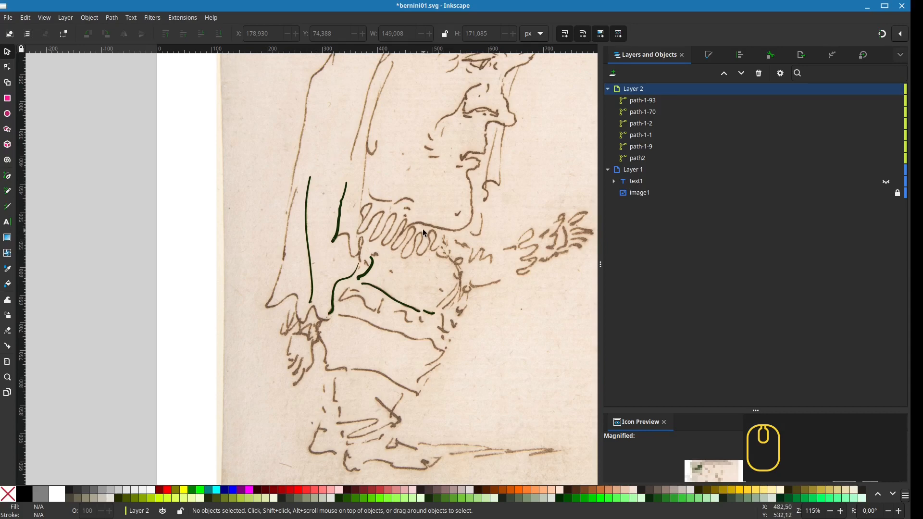
pyautogui.moveTo(423, 229)
pyautogui.mouseDown()
pyautogui.moveTo(374, 356)
pyautogui.moveTo(415, 202)
pyautogui.moveTo(343, 261)
pyautogui.moveTo(331, 298)
pyautogui.mouseUp()
pyautogui.hotkey('ctrl', 's')
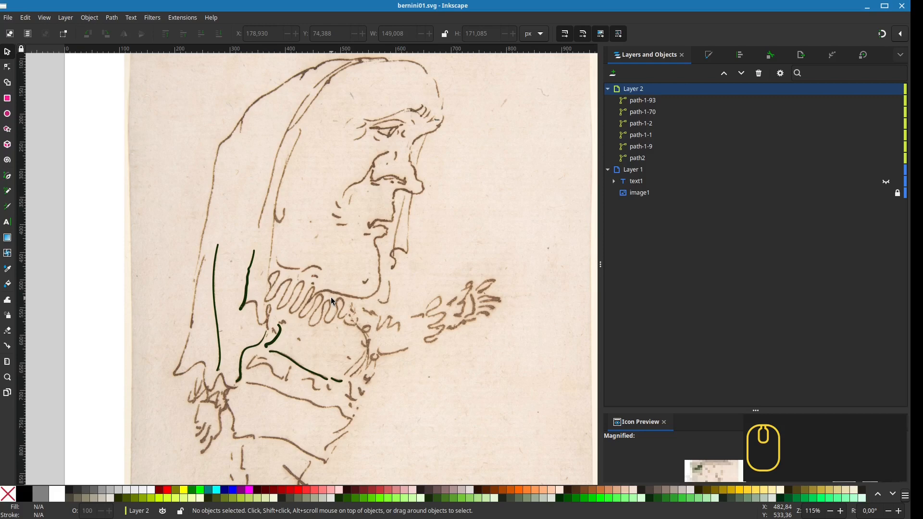
# - Examine the path effects applied to the short tapered pencil stroke between the veil and the collar
pyautogui.press('p')
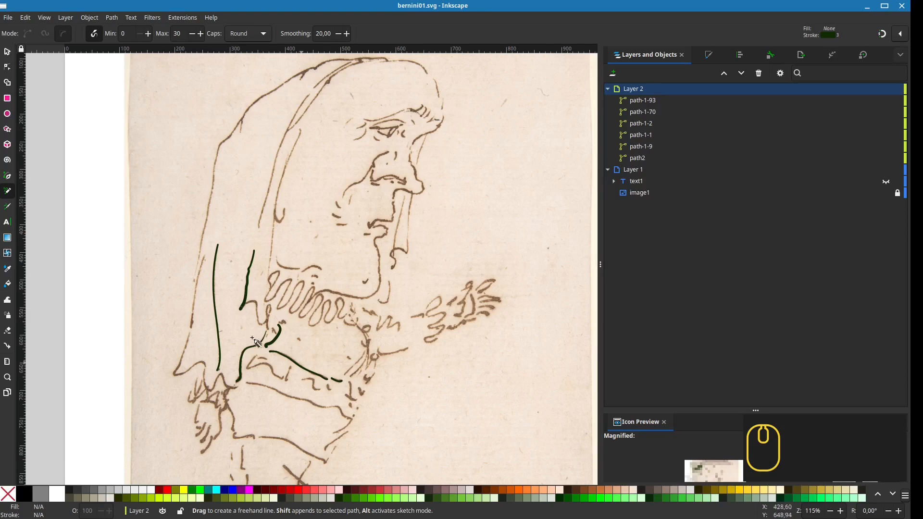
pyautogui.click(7, 52)
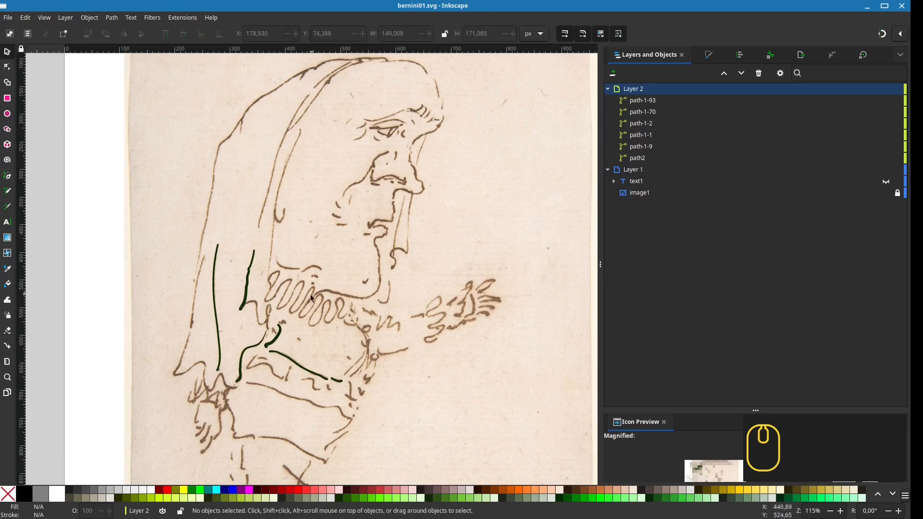
pyautogui.click(248, 279)
pyautogui.click(770, 55)
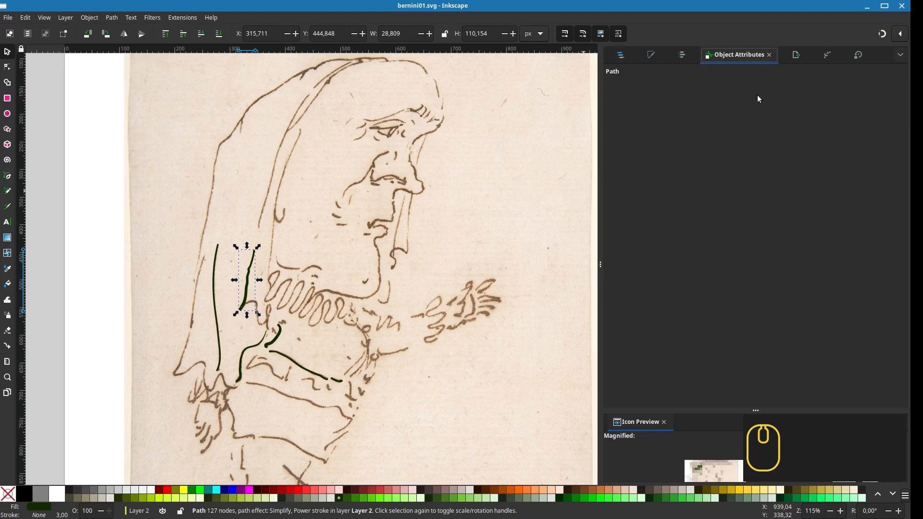
pyautogui.click(828, 54)
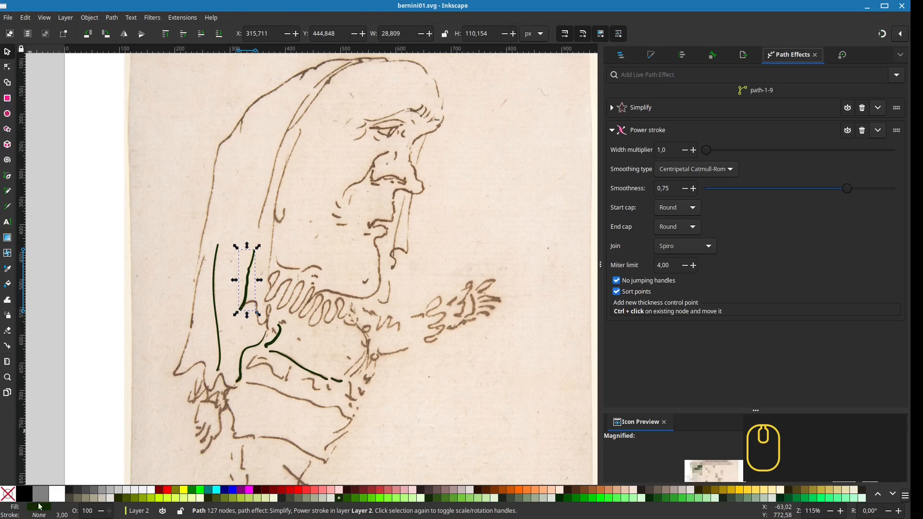
# - Convert the stroke of the long Bézier line on the veil, path2, to a path
pyautogui.click(218, 342)
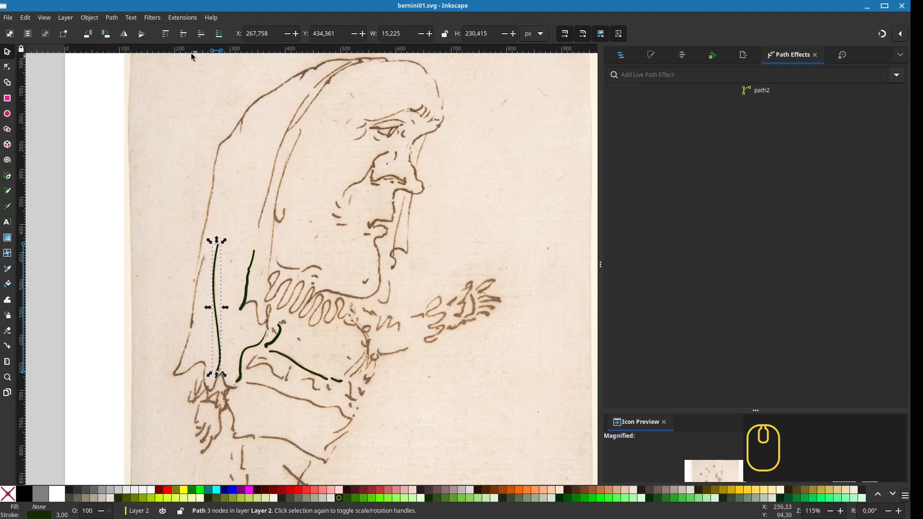
pyautogui.click(112, 18)
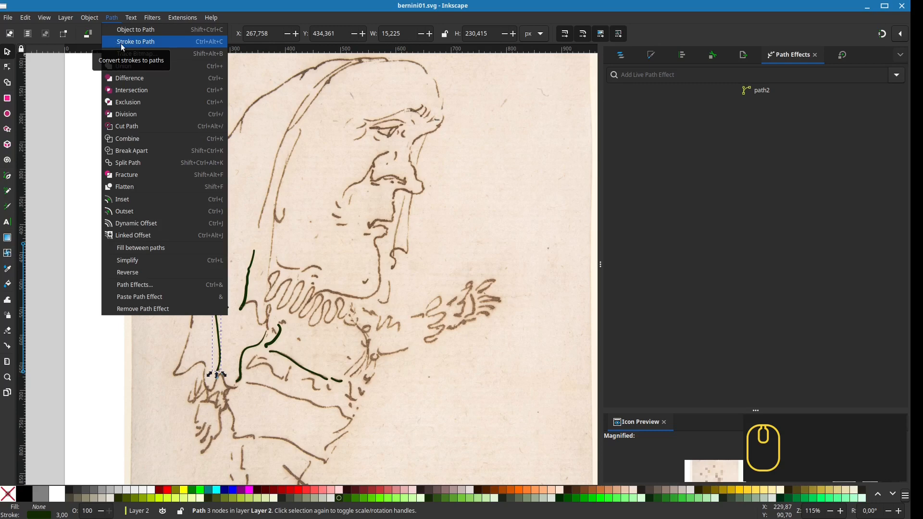
pyautogui.click(120, 44)
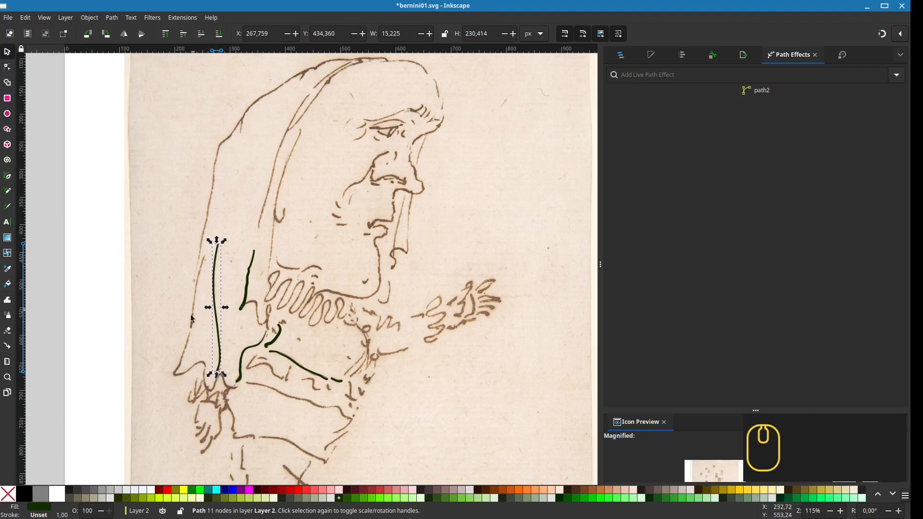
pyautogui.scroll(-5, 330, 321)
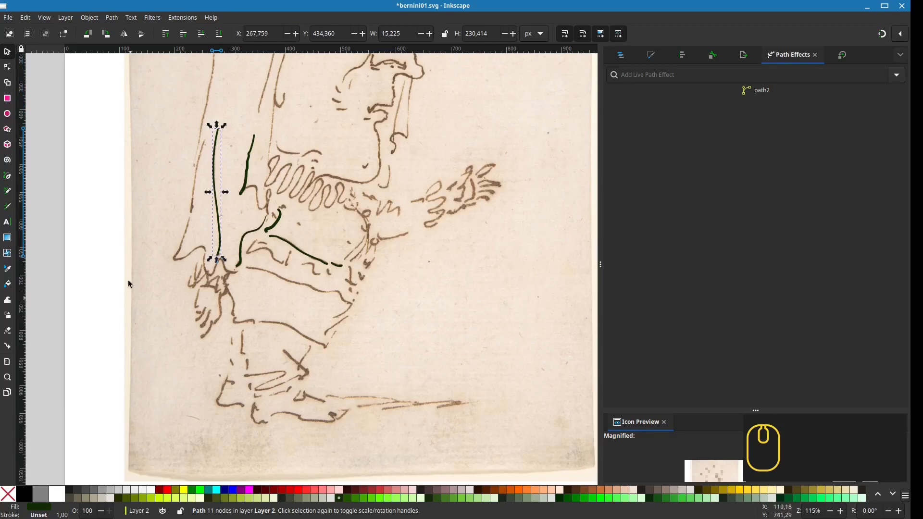
pyautogui.scroll(10, 127, 181)
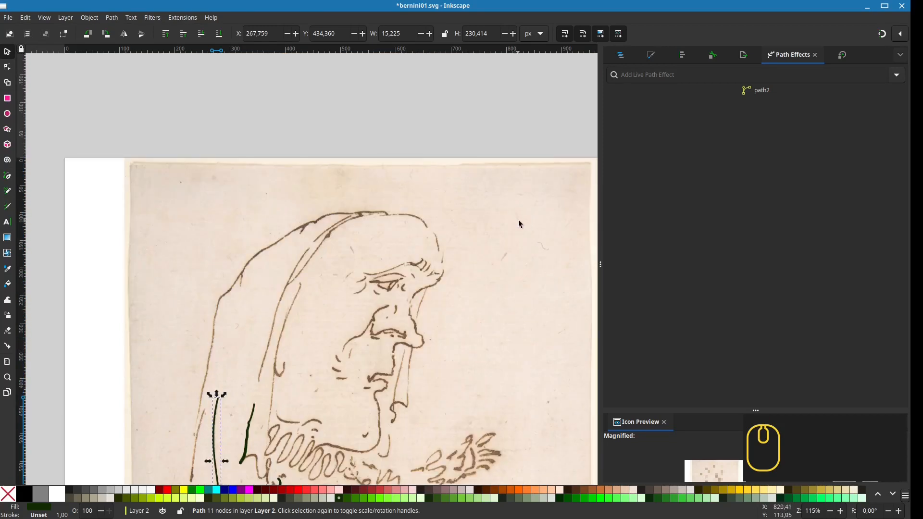
pyautogui.scroll(-14, 519, 224)
pyautogui.scroll(11, 519, 221)
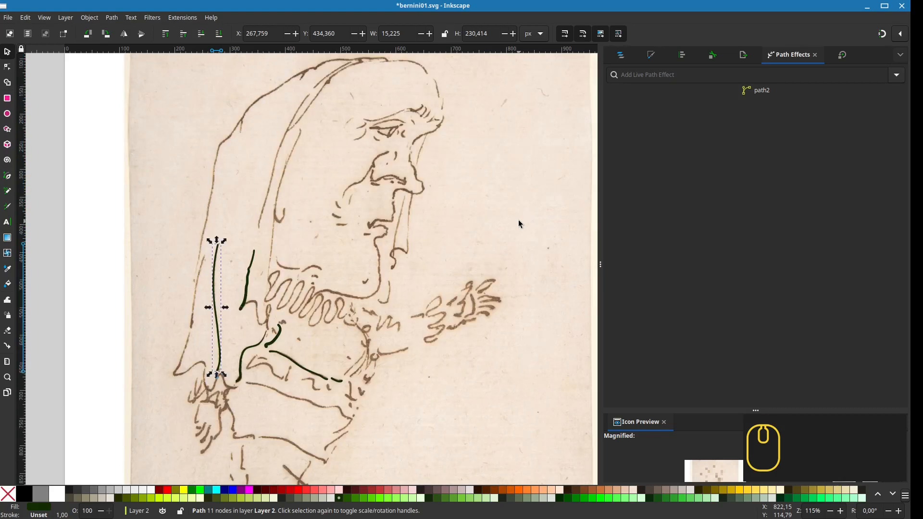
pyautogui.scroll(-11, 519, 221)
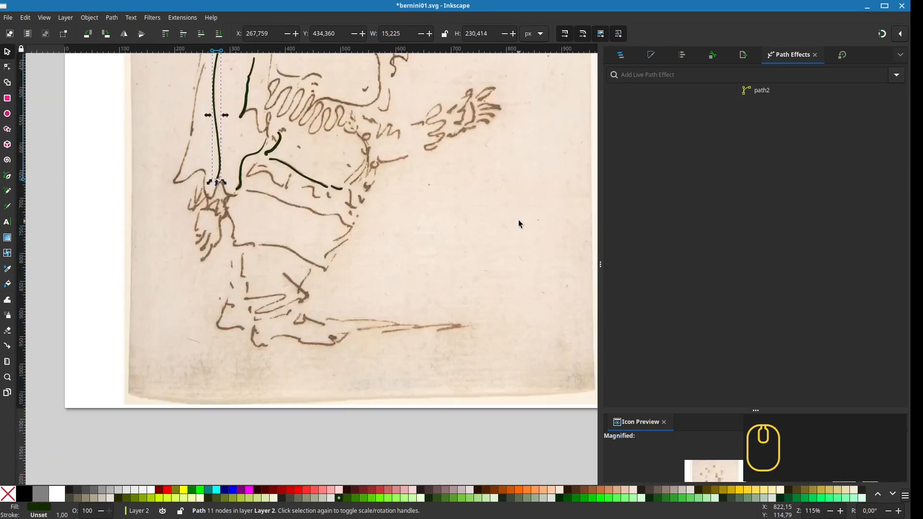
pyautogui.scroll(5, 518, 220)
# - Trace the long, thin horizontal lines extending from the front foot with dark green pencil strokes in Layer 2, and save the document
pyautogui.click(630, 55)
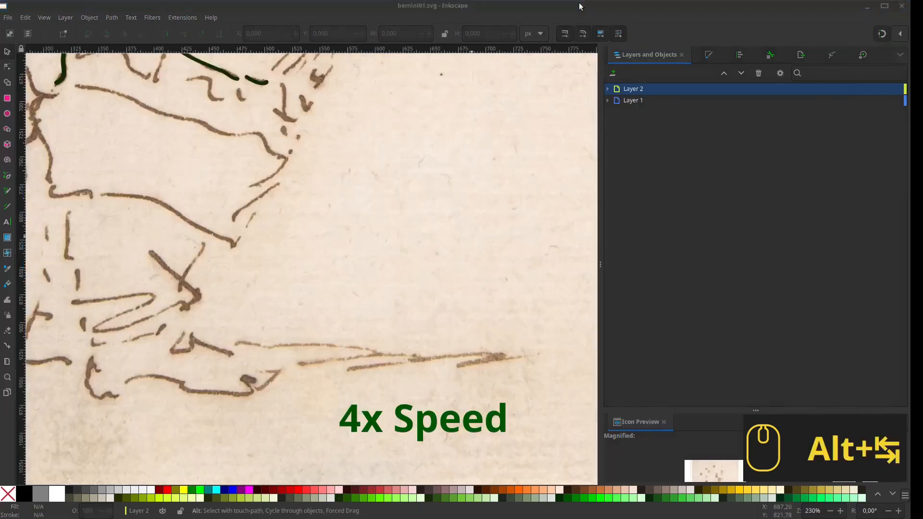
pyautogui.press('p')
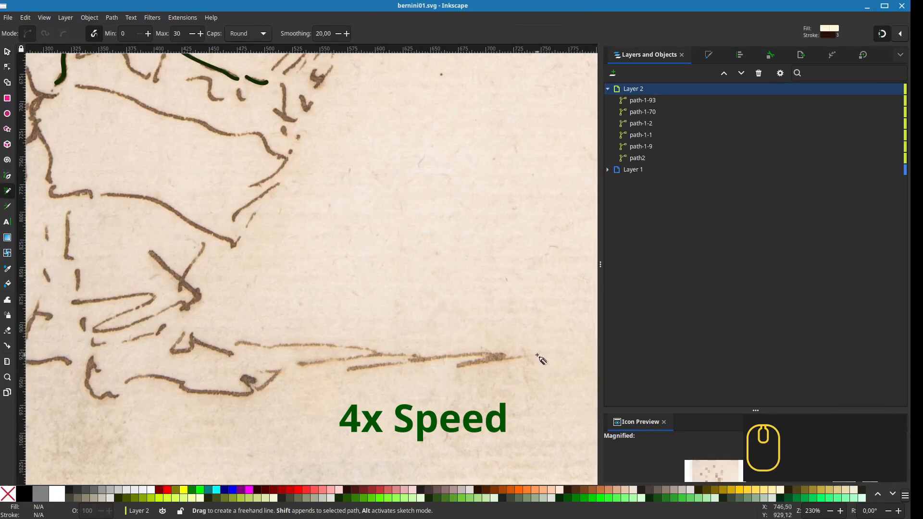
pyautogui.moveTo(538, 353); pyautogui.dragTo(411, 361)
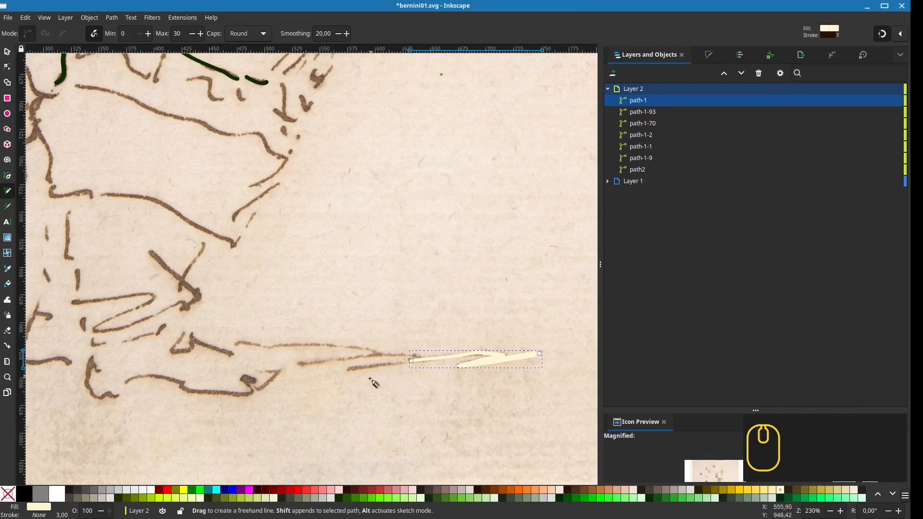
pyautogui.moveTo(354, 370); pyautogui.dragTo(417, 360)
pyautogui.moveTo(299, 363); pyautogui.dragTo(426, 358)
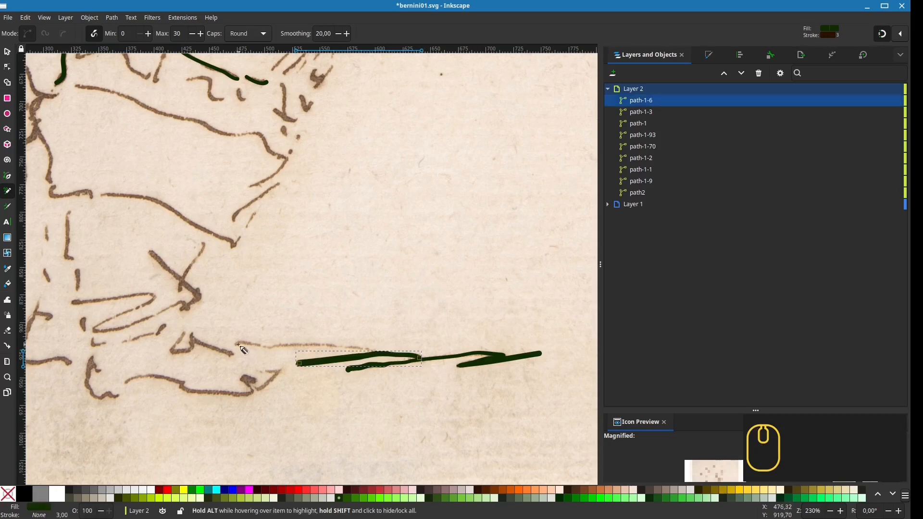
pyautogui.moveTo(235, 344); pyautogui.dragTo(246, 343)
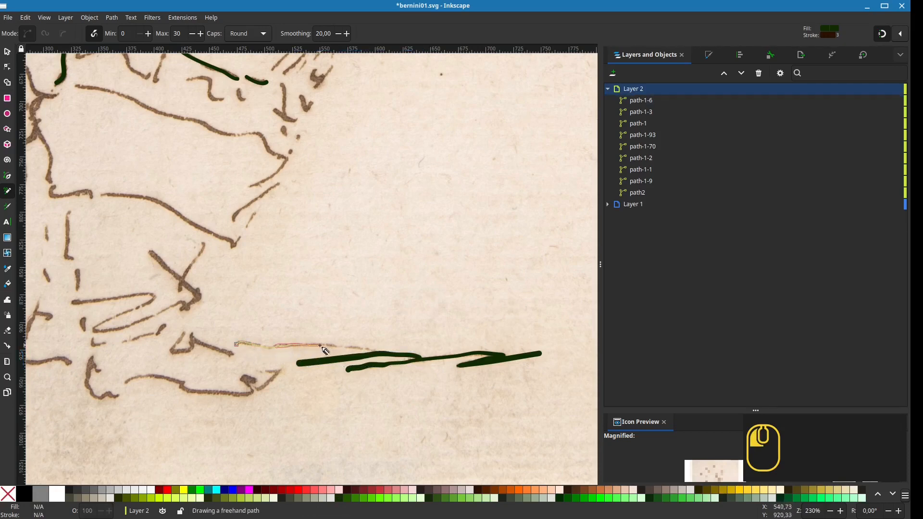
pyautogui.moveTo(352, 346); pyautogui.dragTo(375, 347)
pyautogui.hscroll(-5, 312, 361)
pyautogui.scroll(-1, 311, 360)
pyautogui.hotkey('ctrl', 's')
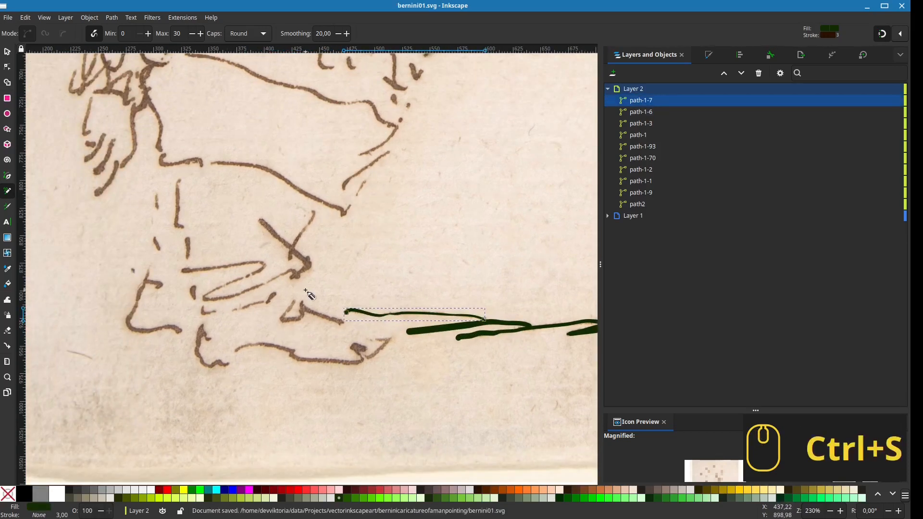
# - Trace the front foot's toe detail and its long curved sole with freehand pencil strokes, and save the document
pyautogui.moveTo(294, 300)
pyautogui.mouseDown()
pyautogui.moveTo(301, 315)
pyautogui.moveTo(302, 303)
pyautogui.moveTo(338, 322)
pyautogui.moveTo(309, 311)
pyautogui.mouseUp()
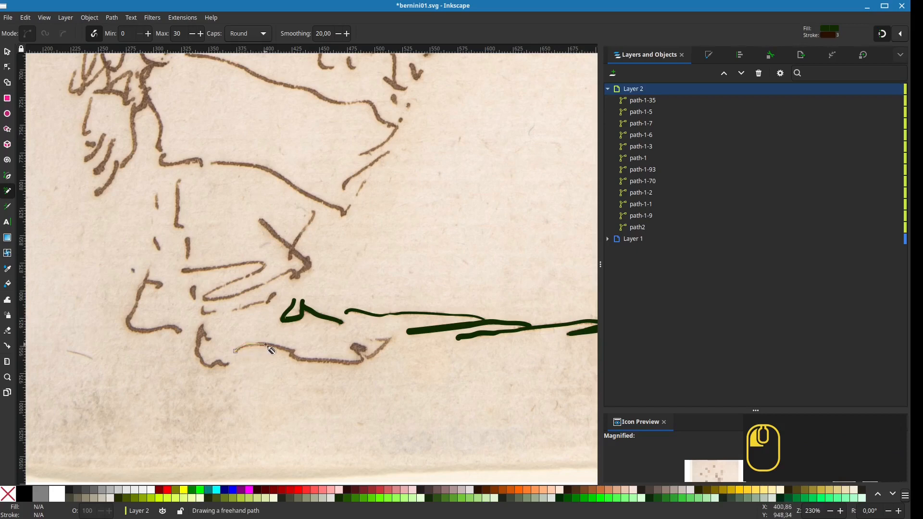
pyautogui.moveTo(319, 361)
pyautogui.mouseDown()
pyautogui.moveTo(361, 361)
pyautogui.moveTo(354, 345)
pyautogui.moveTo(390, 339)
pyautogui.moveTo(375, 355)
pyautogui.moveTo(362, 347)
pyautogui.moveTo(326, 368)
pyautogui.mouseUp()
pyautogui.hscroll(-5, 310, 342)
pyautogui.hotkey('ctrl', 's')
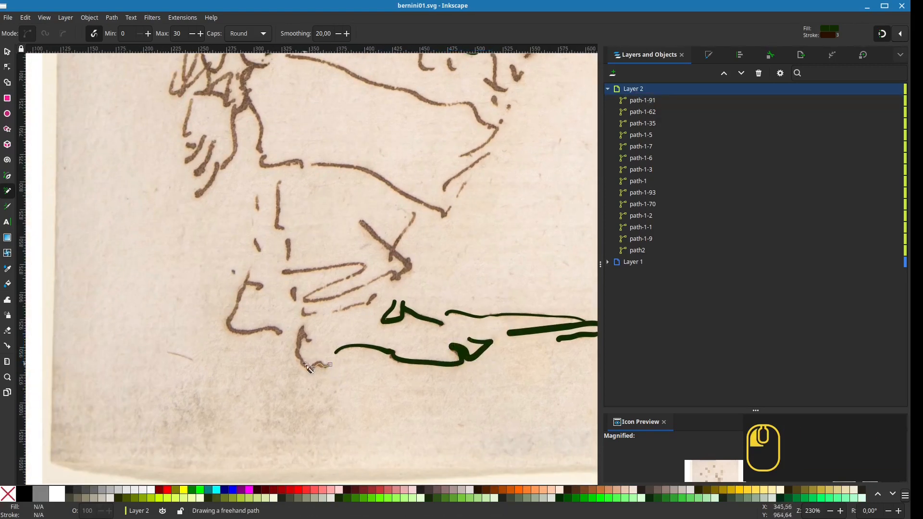
# - Trace the front foot's heel, the rear foot's outline and the short marks around both ankles with pencil strokes
pyautogui.moveTo(303, 327)
pyautogui.mouseDown()
pyautogui.moveTo(311, 339)
pyautogui.moveTo(281, 371)
pyautogui.moveTo(353, 354)
pyautogui.mouseUp()
pyautogui.scroll(3, 344, 392)
pyautogui.moveTo(270, 359); pyautogui.dragTo(268, 346)
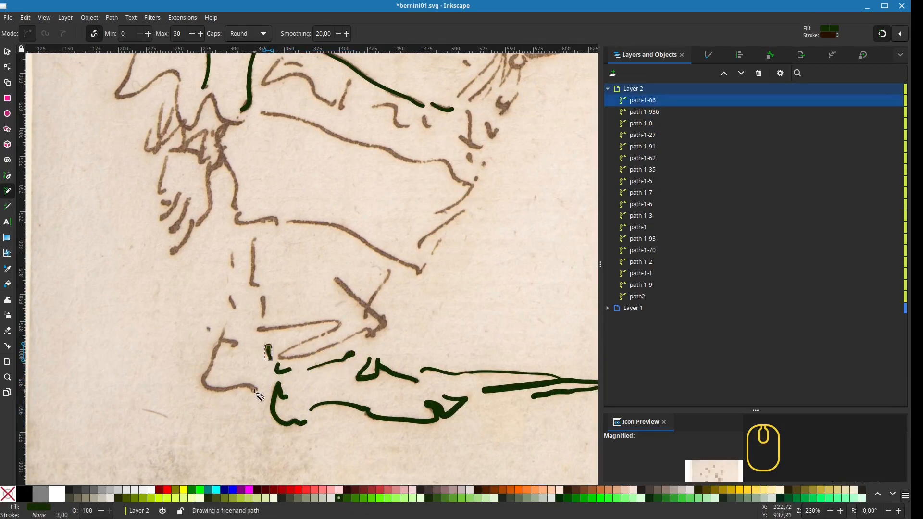
pyautogui.moveTo(226, 322)
pyautogui.mouseDown()
pyautogui.moveTo(205, 383)
pyautogui.moveTo(255, 390)
pyautogui.mouseUp()
pyautogui.moveTo(223, 342); pyautogui.dragTo(236, 343)
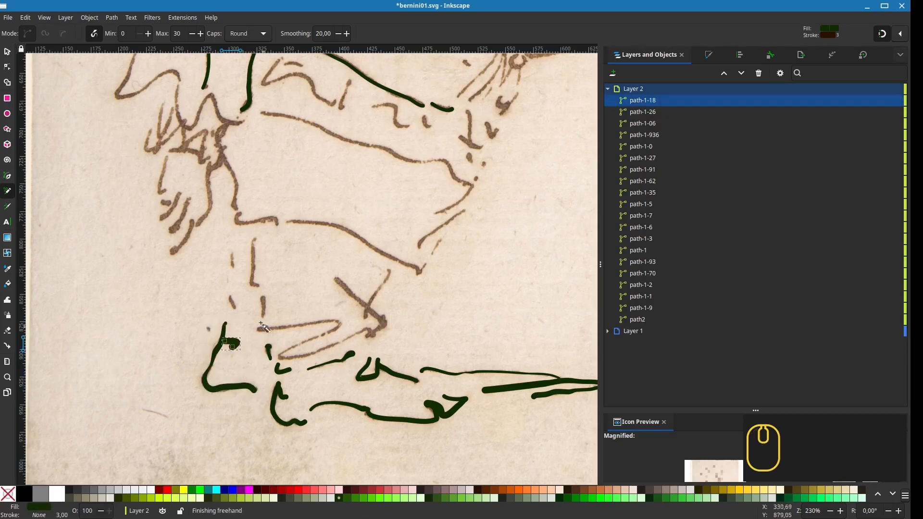
pyautogui.moveTo(234, 307)
pyautogui.mouseDown()
pyautogui.moveTo(229, 296)
pyautogui.moveTo(264, 296)
pyautogui.mouseUp()
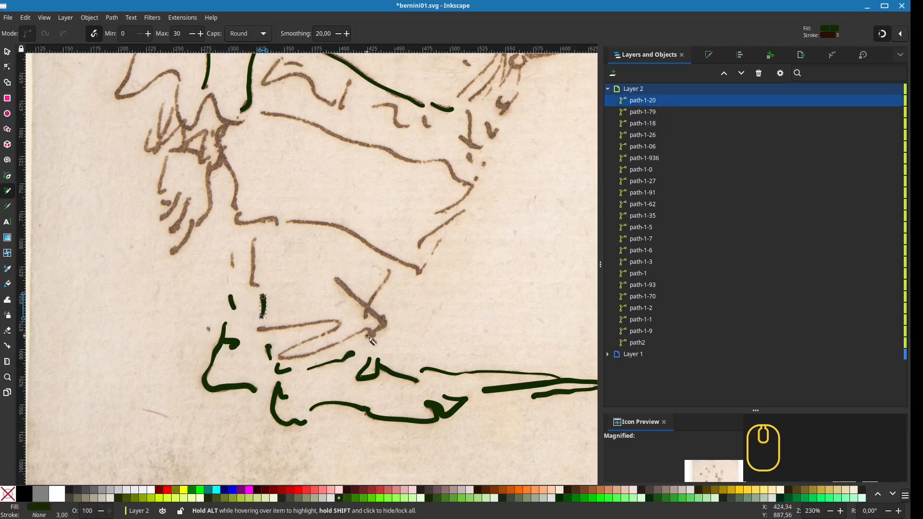
# - Trace the zigzag lines above the front foot and the two crossing strokes of the lower leg
pyautogui.moveTo(342, 341); pyautogui.dragTo(318, 351)
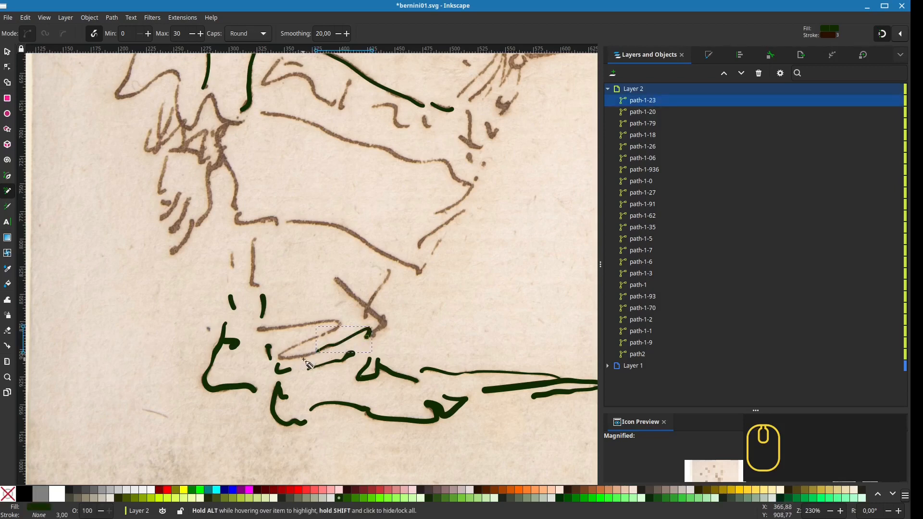
pyautogui.moveTo(257, 327)
pyautogui.mouseDown()
pyautogui.moveTo(337, 321)
pyautogui.moveTo(282, 353)
pyautogui.moveTo(315, 352)
pyautogui.mouseUp()
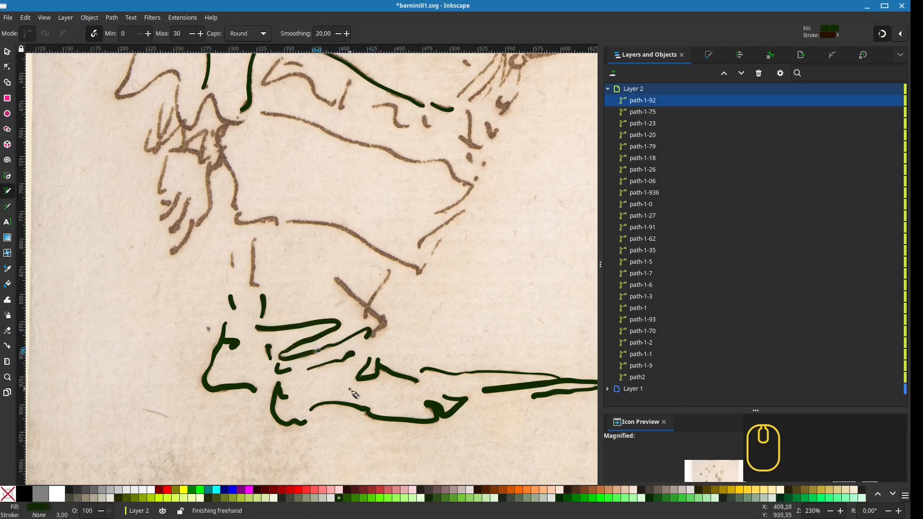
pyautogui.moveTo(354, 391); pyautogui.dragTo(352, 432)
pyautogui.moveTo(364, 360)
pyautogui.mouseDown()
pyautogui.moveTo(386, 315)
pyautogui.moveTo(367, 341)
pyautogui.moveTo(386, 310)
pyautogui.mouseUp()
pyautogui.hotkey('ctrl', 'z')
pyautogui.moveTo(332, 319); pyautogui.dragTo(346, 332)
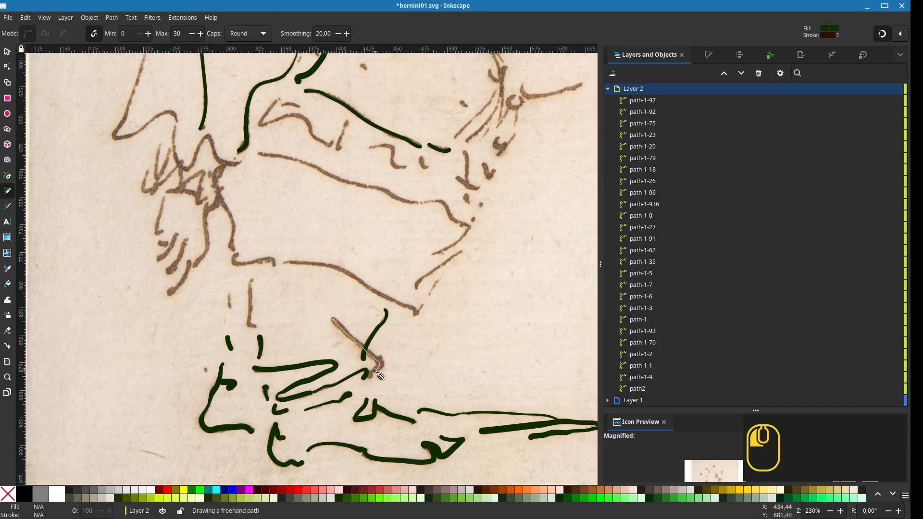
pyautogui.moveTo(379, 375); pyautogui.dragTo(378, 374)
# - Trace the vertical rear-leg lines below the coat and the short curved fingers of the hanging hand
pyautogui.scroll(2, 336, 356)
pyautogui.hscroll(-3, 336, 356)
pyautogui.moveTo(320, 365)
pyautogui.mouseDown()
pyautogui.moveTo(313, 331)
pyautogui.moveTo(293, 333)
pyautogui.mouseUp()
pyautogui.scroll(2, 317, 368)
pyautogui.hscroll(-3, 318, 368)
pyautogui.moveTo(282, 370)
pyautogui.mouseDown()
pyautogui.moveTo(302, 342)
pyautogui.moveTo(283, 372)
pyautogui.mouseUp()
pyautogui.hotkey('ctrl', 'z')
pyautogui.moveTo(300, 317)
pyautogui.mouseDown()
pyautogui.moveTo(282, 348)
pyautogui.moveTo(287, 314)
pyautogui.moveTo(272, 336)
pyautogui.moveTo(271, 320)
pyautogui.mouseUp()
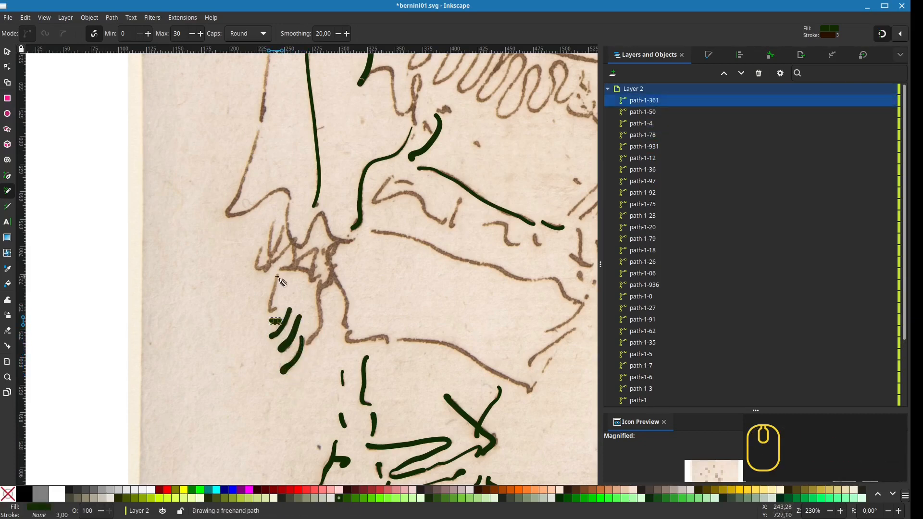
# - Trace the hanging hand's outer edges, the wrist lines and the scribbled cuff below the veil
pyautogui.moveTo(277, 274); pyautogui.dragTo(272, 312)
pyautogui.moveTo(308, 339); pyautogui.dragTo(310, 339)
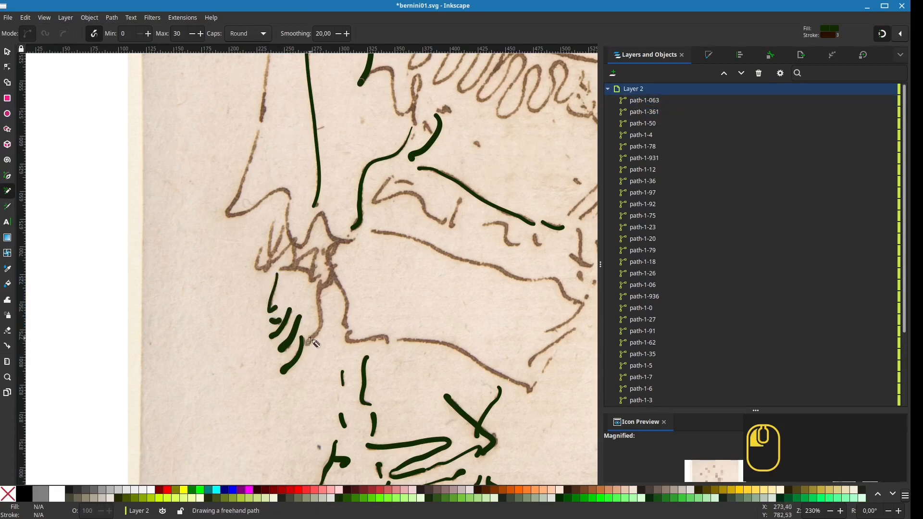
pyautogui.moveTo(321, 282); pyautogui.dragTo(321, 280)
pyautogui.moveTo(347, 331)
pyautogui.mouseDown()
pyautogui.moveTo(347, 305)
pyautogui.moveTo(339, 241)
pyautogui.mouseUp()
pyautogui.moveTo(322, 284); pyautogui.dragTo(335, 264)
pyautogui.moveTo(260, 248)
pyautogui.mouseDown()
pyautogui.moveTo(254, 264)
pyautogui.moveTo(281, 256)
pyautogui.mouseUp()
pyautogui.moveTo(275, 217)
pyautogui.mouseDown()
pyautogui.moveTo(269, 252)
pyautogui.moveTo(282, 228)
pyautogui.mouseUp()
pyautogui.moveTo(265, 270)
pyautogui.mouseDown()
pyautogui.moveTo(294, 240)
pyautogui.moveTo(315, 250)
pyautogui.moveTo(320, 278)
pyautogui.moveTo(293, 269)
pyautogui.moveTo(311, 272)
pyautogui.mouseUp()
pyautogui.scroll(2, 319, 303)
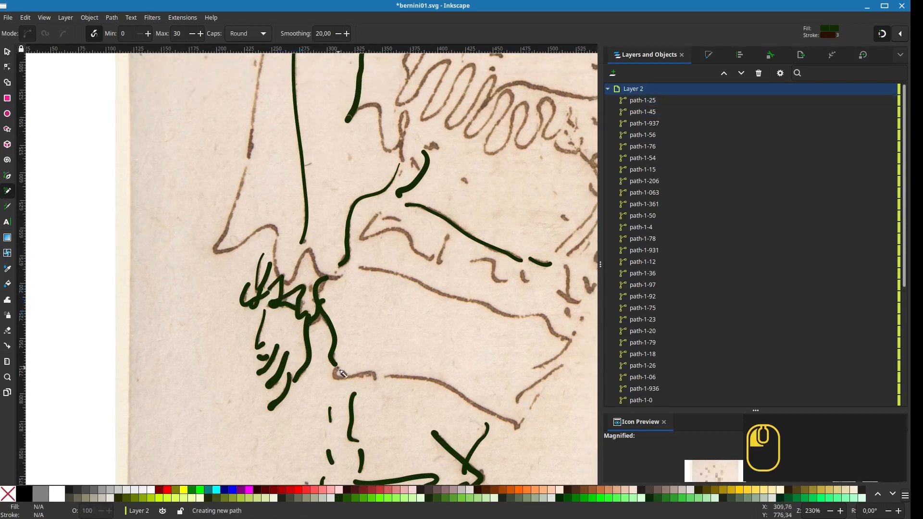
# - Trace the coat's lower hem from the wrist to its pointed front corner, and the slanted strokes rising from that corner
pyautogui.moveTo(335, 364)
pyautogui.mouseDown()
pyautogui.moveTo(441, 383)
pyautogui.moveTo(515, 429)
pyautogui.mouseUp()
pyautogui.hscroll(3, 539, 427)
pyautogui.moveTo(428, 376)
pyautogui.mouseDown()
pyautogui.moveTo(447, 346)
pyautogui.moveTo(427, 378)
pyautogui.moveTo(388, 372)
pyautogui.moveTo(347, 407)
pyautogui.mouseUp()
pyautogui.hotkey('ctrl', 'z')
# - Trace the long contour across the middle of the coat and the curved folds and small marks above it
pyautogui.hscroll(4, 439, 321)
pyautogui.moveTo(362, 372); pyautogui.dragTo(390, 360)
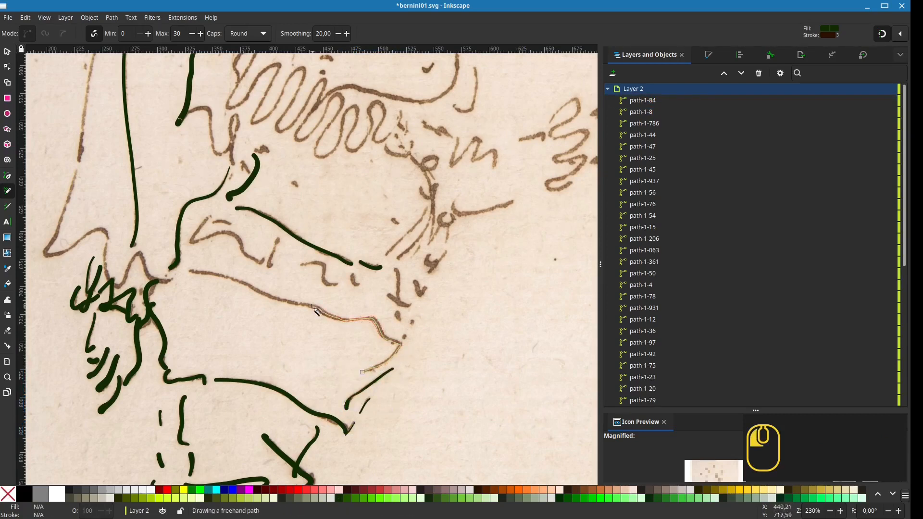
pyautogui.moveTo(314, 308); pyautogui.dragTo(270, 298)
pyautogui.moveTo(226, 278); pyautogui.dragTo(190, 271)
pyautogui.moveTo(204, 230); pyautogui.dragTo(226, 279)
pyautogui.moveTo(271, 302)
pyautogui.mouseDown()
pyautogui.moveTo(303, 299)
pyautogui.moveTo(296, 317)
pyautogui.moveTo(342, 316)
pyautogui.moveTo(356, 337)
pyautogui.moveTo(337, 317)
pyautogui.moveTo(350, 318)
pyautogui.moveTo(351, 335)
pyautogui.moveTo(429, 358)
pyautogui.mouseUp()
pyautogui.hotkey('ctrl', 'a')
pyautogui.hotkey('ctrl', 's')
pyautogui.hotkey('ctrl', 'z')
# - Trace the short hooks, dots and angular marks along the front edge of the coat's waist
pyautogui.moveTo(424, 323)
pyautogui.mouseDown()
pyautogui.moveTo(427, 375)
pyautogui.moveTo(437, 379)
pyautogui.mouseUp()
pyautogui.click(438, 375)
pyautogui.moveTo(433, 387); pyautogui.dragTo(430, 392)
pyautogui.moveTo(442, 335); pyautogui.dragTo(451, 342)
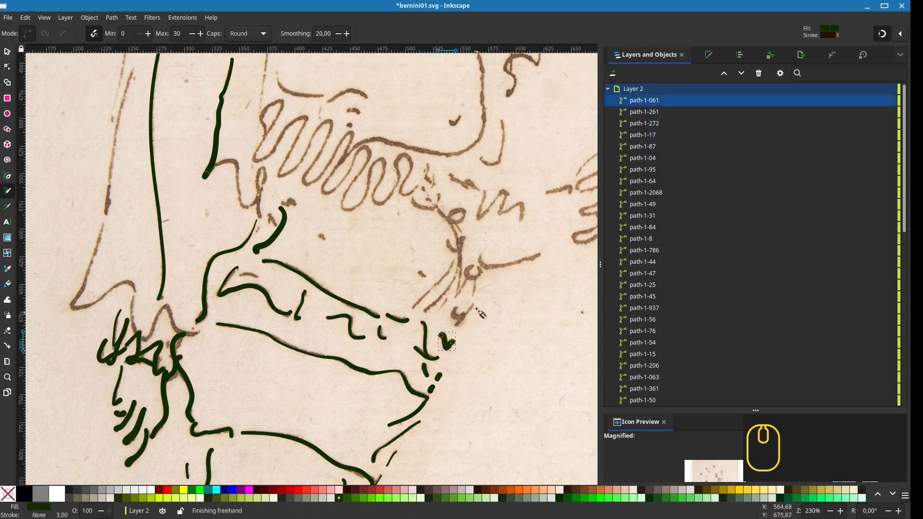
pyautogui.moveTo(455, 306)
pyautogui.mouseDown()
pyautogui.moveTo(456, 326)
pyautogui.moveTo(474, 303)
pyautogui.moveTo(455, 319)
pyautogui.mouseUp()
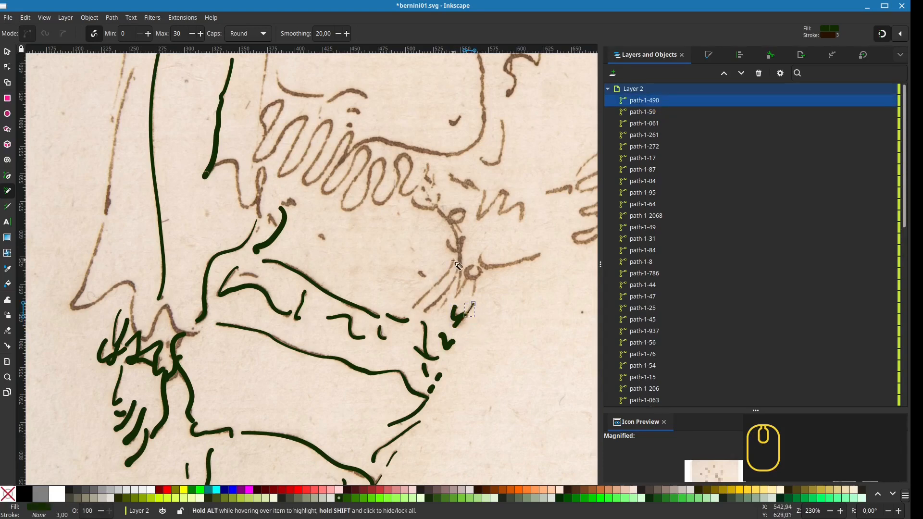
pyautogui.hotkey('ctrl', 'z')
# - Trace the converging fold lines at the coat's front, the small round button and the arm line extending from it
pyautogui.moveTo(455, 260); pyautogui.dragTo(456, 265)
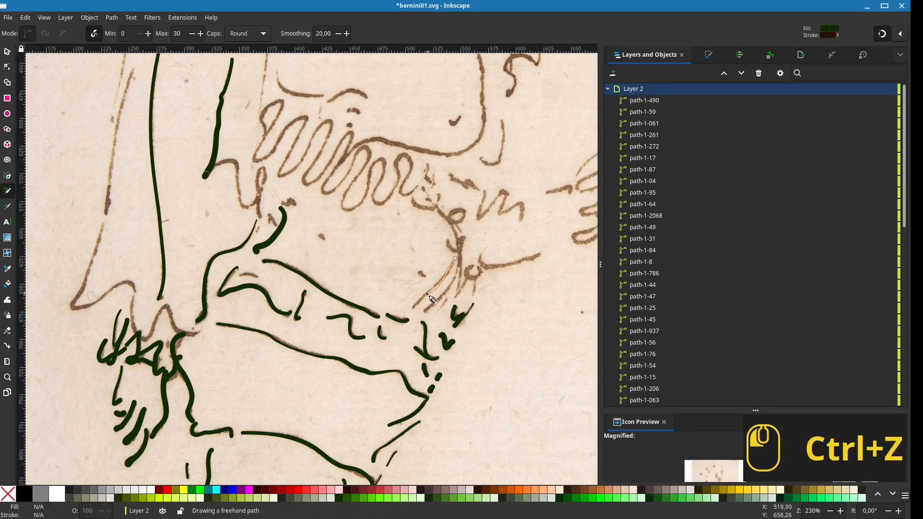
pyautogui.moveTo(427, 295)
pyautogui.mouseDown()
pyautogui.moveTo(412, 308)
pyautogui.moveTo(436, 302)
pyautogui.moveTo(456, 275)
pyautogui.moveTo(448, 297)
pyautogui.moveTo(425, 277)
pyautogui.mouseUp()
pyautogui.moveTo(473, 295)
pyautogui.mouseDown()
pyautogui.moveTo(475, 275)
pyautogui.moveTo(459, 293)
pyautogui.mouseUp()
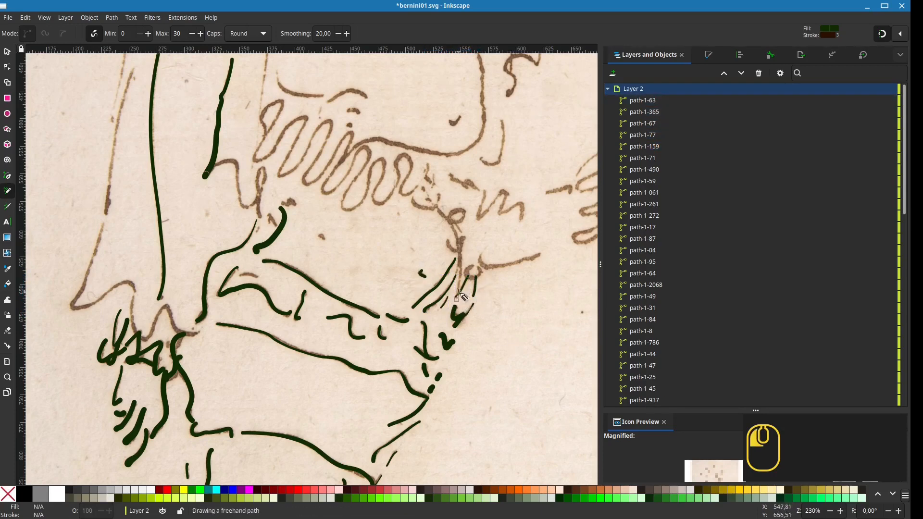
pyautogui.moveTo(461, 256)
pyautogui.mouseDown()
pyautogui.moveTo(463, 236)
pyautogui.moveTo(448, 242)
pyautogui.moveTo(460, 252)
pyautogui.mouseUp()
pyautogui.moveTo(477, 315)
pyautogui.mouseDown()
pyautogui.moveTo(461, 367)
pyautogui.moveTo(431, 410)
pyautogui.mouseUp()
pyautogui.moveTo(430, 360)
pyautogui.mouseDown()
pyautogui.moveTo(424, 378)
pyautogui.moveTo(435, 360)
pyautogui.moveTo(492, 353)
pyautogui.mouseUp()
# - Trace the slanted edge and small loop in front of the ruffled collar, plus the zigzag marks beside them
pyautogui.scroll(1, 366, 334)
pyautogui.hscroll(2, 365, 334)
pyautogui.moveTo(341, 308); pyautogui.dragTo(342, 308)
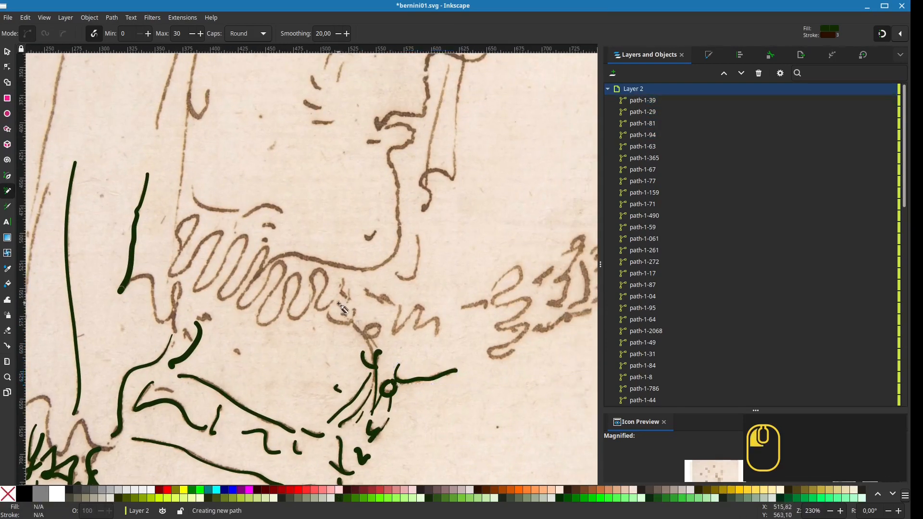
pyautogui.moveTo(363, 338)
pyautogui.mouseDown()
pyautogui.moveTo(375, 344)
pyautogui.moveTo(366, 332)
pyautogui.moveTo(396, 321)
pyautogui.moveTo(402, 327)
pyautogui.moveTo(422, 307)
pyautogui.moveTo(436, 319)
pyautogui.moveTo(415, 331)
pyautogui.mouseUp()
pyautogui.moveTo(361, 287); pyautogui.dragTo(395, 307)
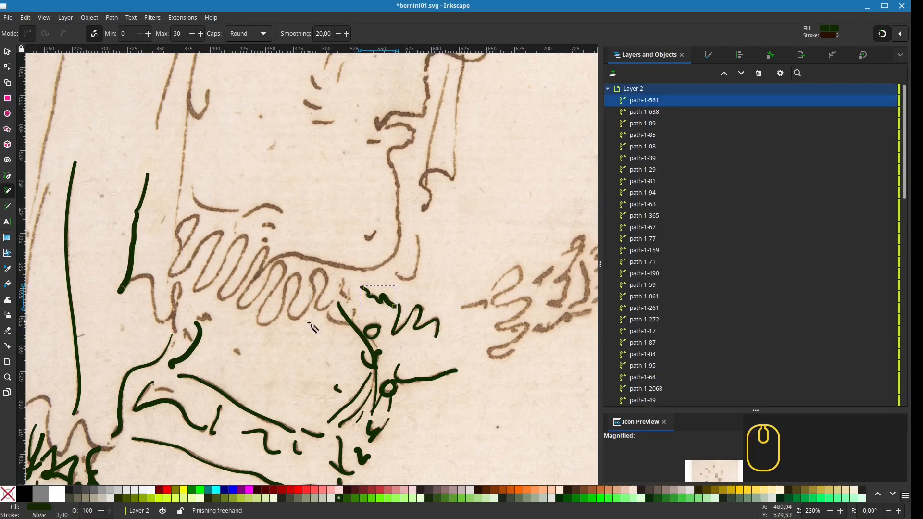
# - Trace the small hooked marks in front of the ruffled collar, the tick on the coat and the short zigzag strokes near its back
pyautogui.moveTo(329, 311)
pyautogui.mouseDown()
pyautogui.moveTo(333, 325)
pyautogui.moveTo(354, 312)
pyautogui.mouseUp()
pyautogui.moveTo(342, 287); pyautogui.dragTo(378, 311)
pyautogui.moveTo(190, 303); pyautogui.dragTo(269, 324)
pyautogui.moveTo(342, 385); pyautogui.dragTo(349, 390)
pyautogui.moveTo(263, 426); pyautogui.dragTo(281, 426)
pyautogui.moveTo(305, 355); pyautogui.dragTo(318, 355)
pyautogui.moveTo(293, 367)
pyautogui.mouseDown()
pyautogui.moveTo(359, 332)
pyautogui.moveTo(363, 340)
pyautogui.mouseUp()
pyautogui.moveTo(289, 403); pyautogui.dragTo(332, 317)
# - Trace the coat's wavy rear hem and back contour, plus the looped line descending behind the collar
pyautogui.moveTo(332, 361); pyautogui.dragTo(328, 362)
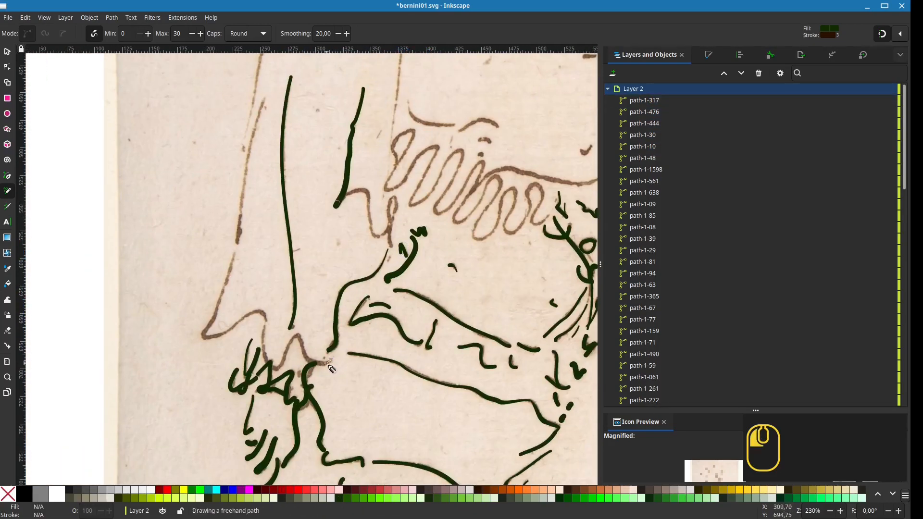
pyautogui.moveTo(265, 345)
pyautogui.mouseDown()
pyautogui.moveTo(263, 313)
pyautogui.moveTo(228, 330)
pyautogui.mouseUp()
pyautogui.moveTo(228, 331)
pyautogui.mouseDown()
pyautogui.moveTo(208, 337)
pyautogui.moveTo(224, 334)
pyautogui.moveTo(214, 320)
pyautogui.moveTo(235, 254)
pyautogui.moveTo(256, 376)
pyautogui.moveTo(253, 416)
pyautogui.mouseUp()
pyautogui.hotkey('ctrl', 'z')
pyautogui.scroll(8, 282, 260)
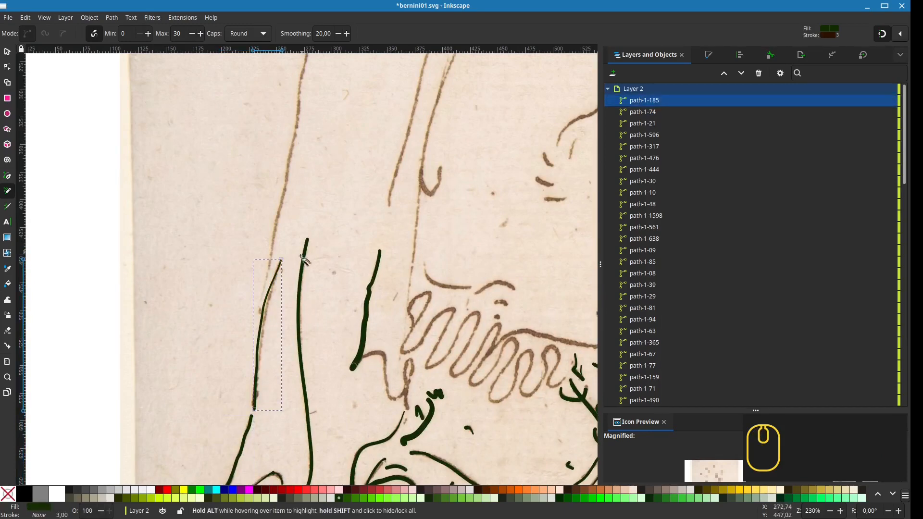
pyautogui.scroll(7, 243, 460)
pyautogui.moveTo(386, 476); pyautogui.dragTo(263, 306)
pyautogui.moveTo(263, 372)
pyautogui.mouseDown()
pyautogui.moveTo(264, 342)
pyautogui.moveTo(217, 320)
pyautogui.mouseUp()
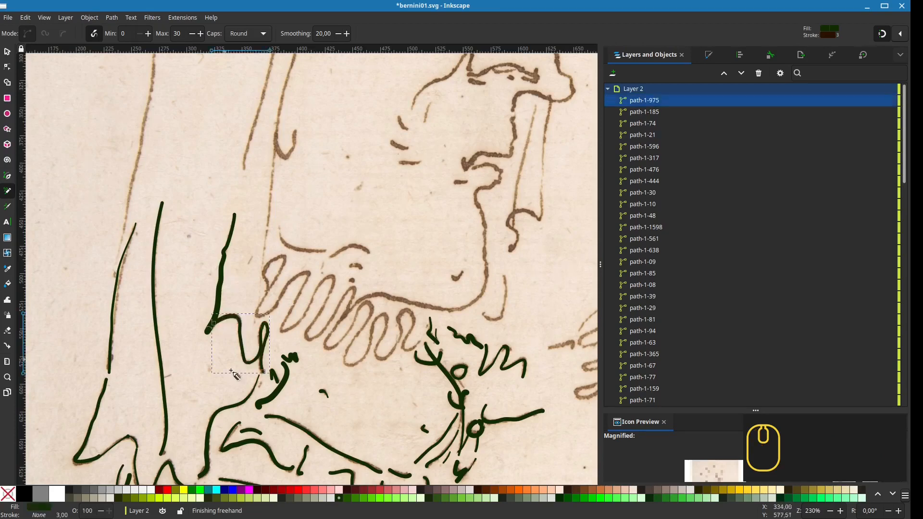
# - Trace the pointing hand with its fingers and the wavy cuff lines beside it
pyautogui.moveTo(353, 390)
pyautogui.mouseDown()
pyautogui.moveTo(104, 322)
pyautogui.moveTo(71, 342)
pyautogui.mouseUp()
pyautogui.moveTo(266, 298)
pyautogui.mouseDown()
pyautogui.moveTo(290, 301)
pyautogui.moveTo(315, 268)
pyautogui.moveTo(321, 287)
pyautogui.moveTo(304, 318)
pyautogui.moveTo(323, 340)
pyautogui.moveTo(342, 320)
pyautogui.moveTo(423, 297)
pyautogui.mouseUp()
pyautogui.moveTo(402, 279)
pyautogui.mouseDown()
pyautogui.moveTo(434, 284)
pyautogui.moveTo(446, 264)
pyautogui.moveTo(425, 227)
pyautogui.moveTo(436, 226)
pyautogui.mouseUp()
pyautogui.moveTo(387, 255)
pyautogui.mouseDown()
pyautogui.moveTo(394, 275)
pyautogui.moveTo(376, 299)
pyautogui.moveTo(360, 296)
pyautogui.moveTo(382, 231)
pyautogui.mouseUp()
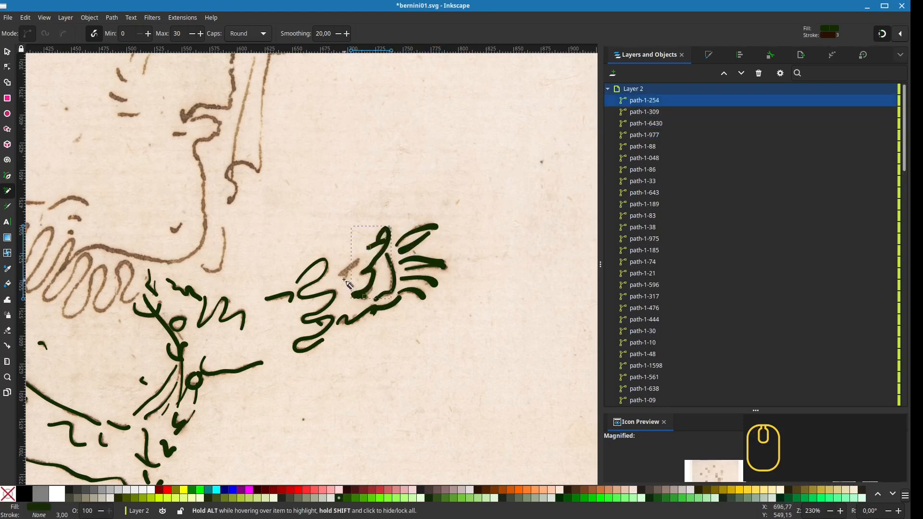
pyautogui.moveTo(344, 278); pyautogui.dragTo(361, 259)
# - Add a new layer named Layer 3 and save the drawing
pyautogui.moveTo(202, 284); pyautogui.dragTo(340, 340)
pyautogui.click(613, 73)
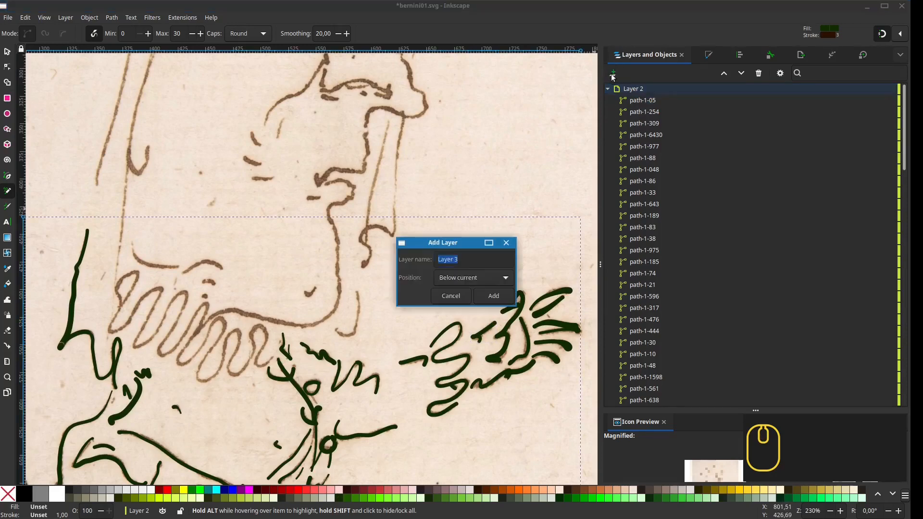
pyautogui.click(491, 294)
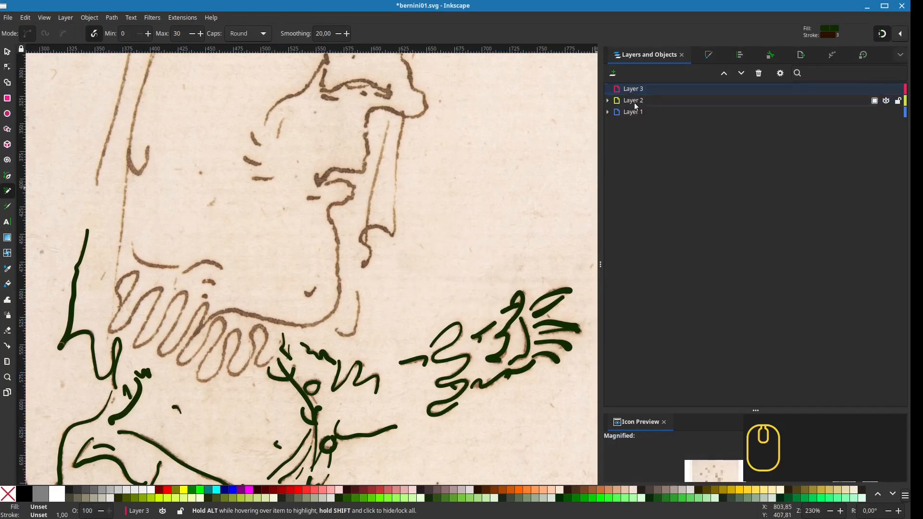
pyautogui.hotkey('ctrl', 's')
# - Trace the curved line below the chin and the front loops of the ruffled collar on Layer 3
pyautogui.moveTo(336, 329); pyautogui.dragTo(357, 289)
pyautogui.hscroll(-5, 363, 360)
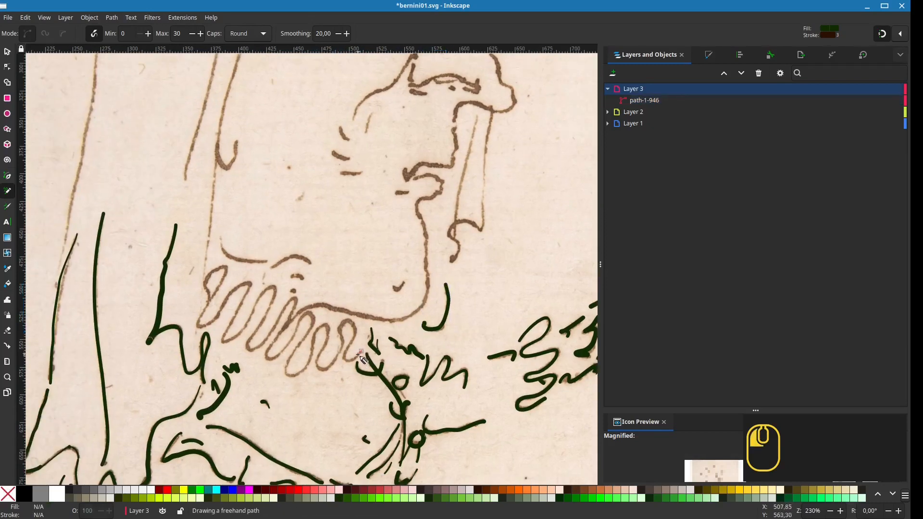
pyautogui.moveTo(342, 325)
pyautogui.mouseDown()
pyautogui.moveTo(325, 369)
pyautogui.moveTo(317, 362)
pyautogui.moveTo(329, 332)
pyautogui.moveTo(316, 334)
pyautogui.moveTo(289, 376)
pyautogui.mouseUp()
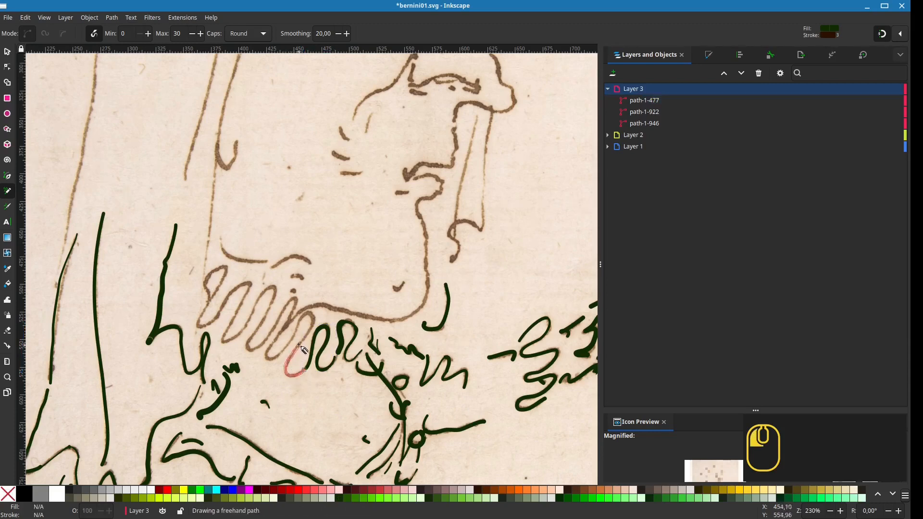
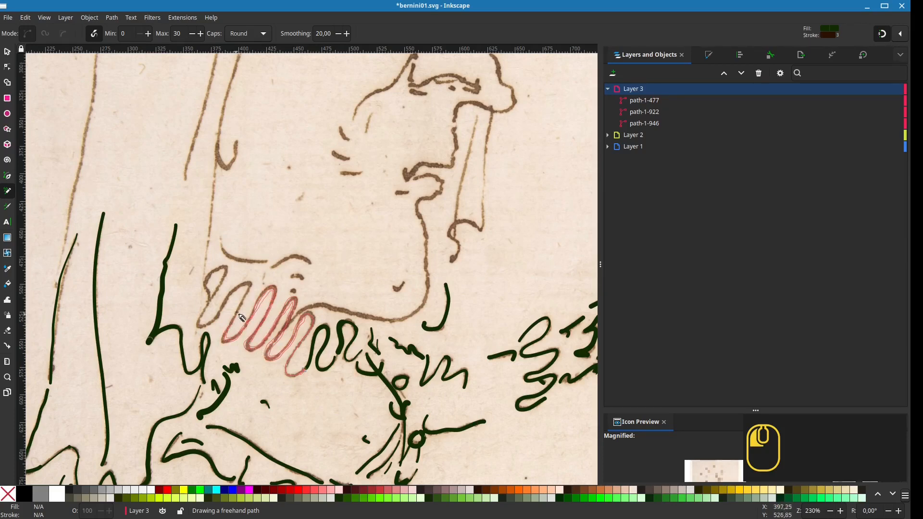
# - Try to trace the remaining collar loops in one long stroke and swap its fill and stroke, and delete the result
pyautogui.moveTo(212, 309); pyautogui.dragTo(208, 304)
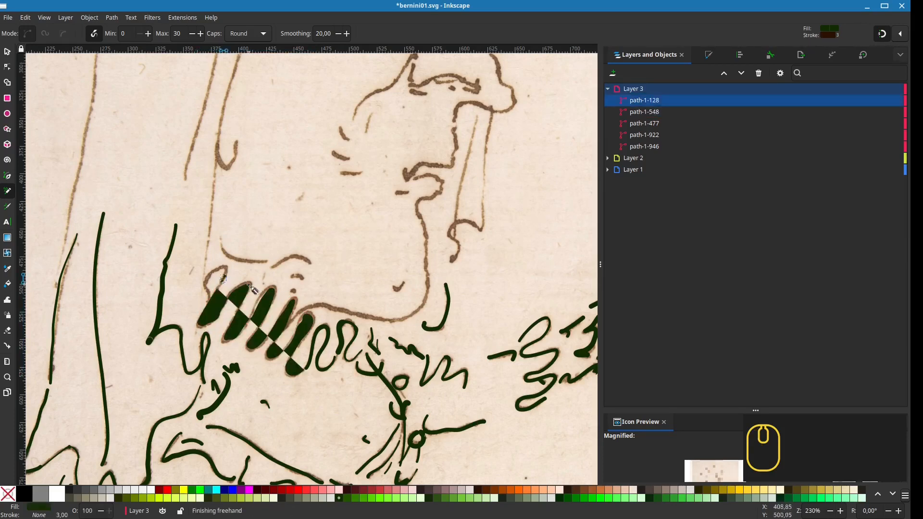
pyautogui.click(831, 54)
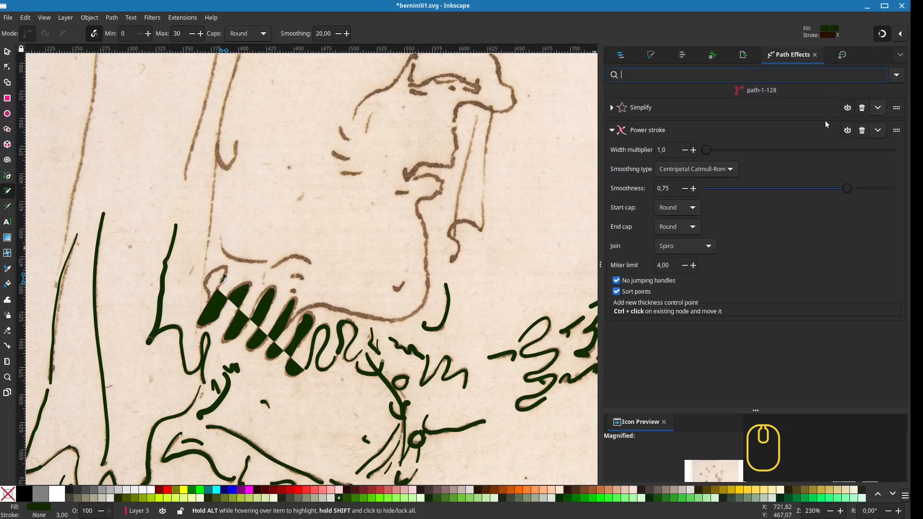
pyautogui.write('s')
pyautogui.click(247, 320)
pyautogui.press('s')
pyautogui.click(256, 318)
pyautogui.hotkey('shift', 'x')
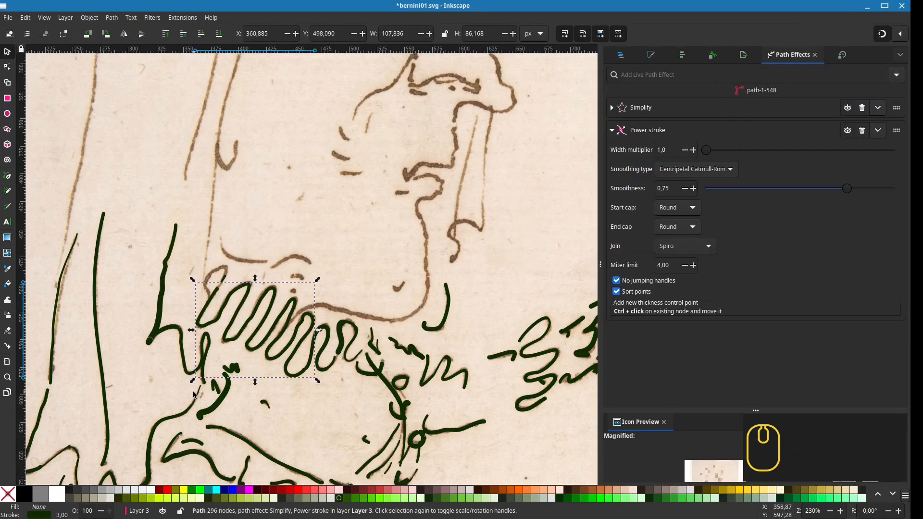
pyautogui.press('Delete')
# - Trace the remaining loops of the ruffled collar in separate shorter pencil strokes
pyautogui.hscroll(-3, 317, 313)
pyautogui.scroll(-1, 317, 313)
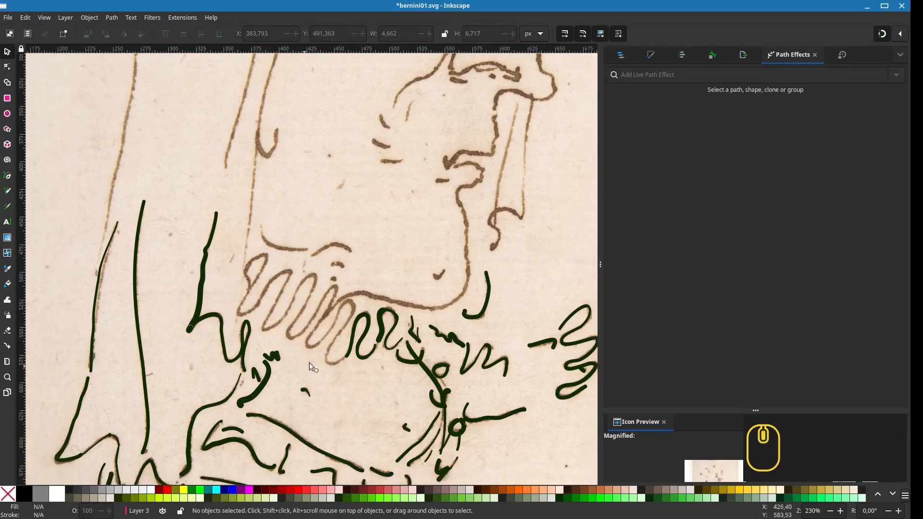
pyautogui.press('n')
pyautogui.press('+')
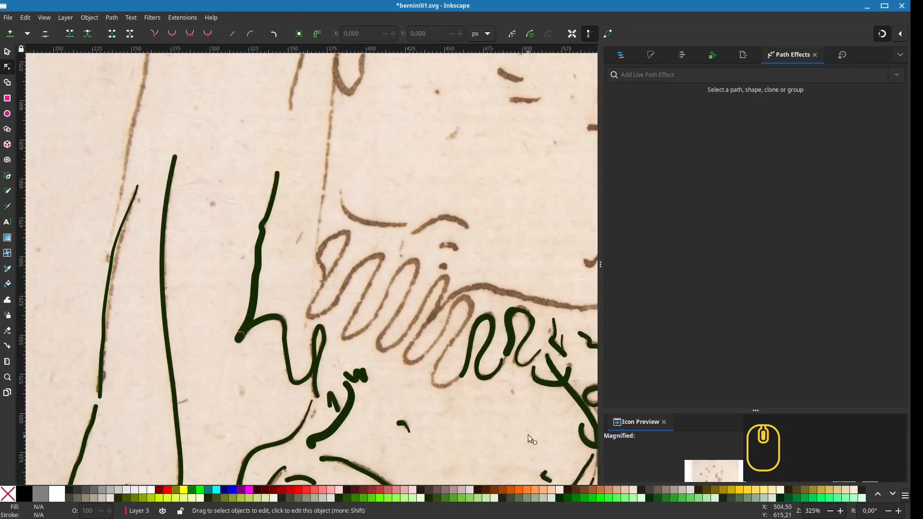
pyautogui.press('p')
pyautogui.moveTo(459, 378)
pyautogui.mouseDown()
pyautogui.moveTo(435, 383)
pyautogui.moveTo(452, 345)
pyautogui.mouseUp()
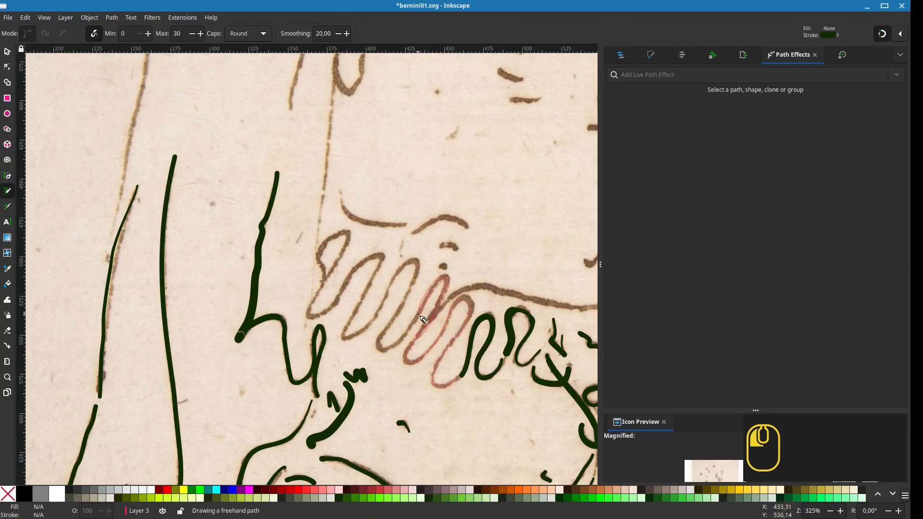
pyautogui.moveTo(417, 315); pyautogui.dragTo(407, 332)
pyautogui.moveTo(320, 281); pyautogui.dragTo(322, 247)
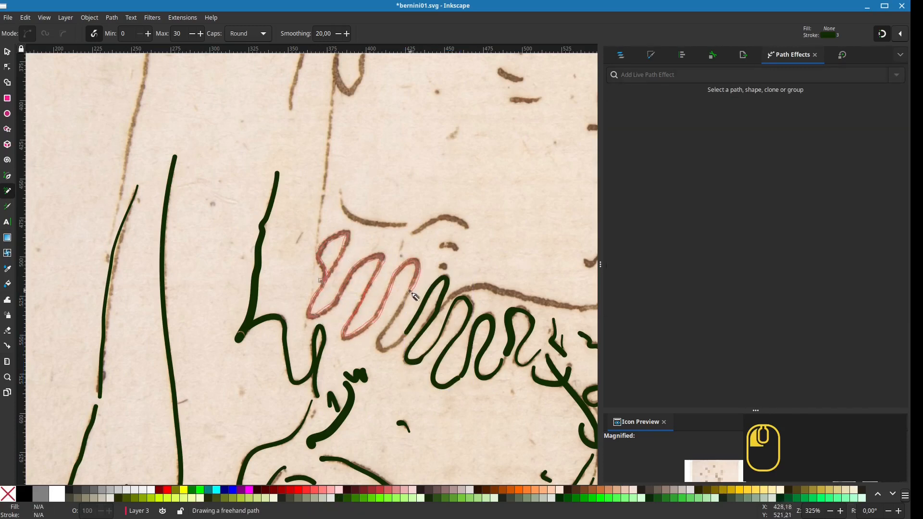
pyautogui.moveTo(395, 345); pyautogui.dragTo(396, 346)
# - Trace the two curved lines and small marks above the ruffled collar, and save the drawing
pyautogui.scroll(5, 337, 240)
pyautogui.hscroll(5, 336, 241)
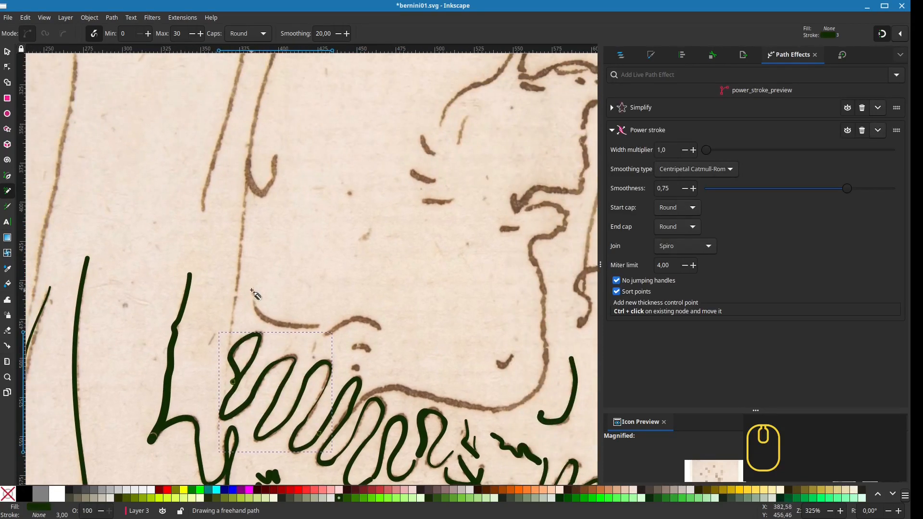
pyautogui.moveTo(252, 287); pyautogui.dragTo(256, 304)
pyautogui.moveTo(308, 332)
pyautogui.mouseDown()
pyautogui.moveTo(358, 318)
pyautogui.moveTo(380, 331)
pyautogui.moveTo(370, 354)
pyautogui.mouseUp()
pyautogui.hotkey('ctrl', 's')
# - Trace the small tick on the chin, plus the hooked end and front edge of the strip hanging below the nose
pyautogui.hscroll(6, 396, 360)
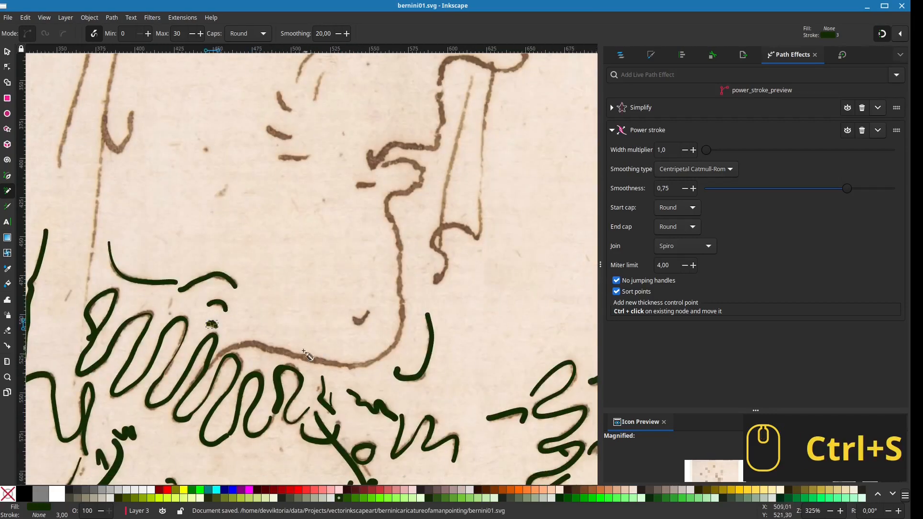
pyautogui.moveTo(352, 317)
pyautogui.mouseDown()
pyautogui.moveTo(361, 323)
pyautogui.moveTo(370, 311)
pyautogui.mouseUp()
pyautogui.scroll(4, 388, 337)
pyautogui.moveTo(404, 357); pyautogui.dragTo(412, 331)
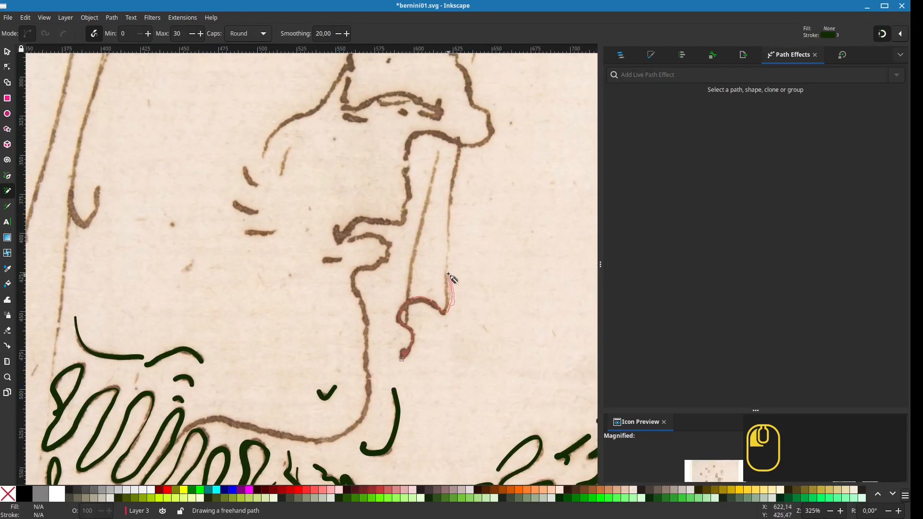
pyautogui.moveTo(452, 210); pyautogui.dragTo(451, 192)
pyautogui.moveTo(457, 155); pyautogui.dragTo(456, 178)
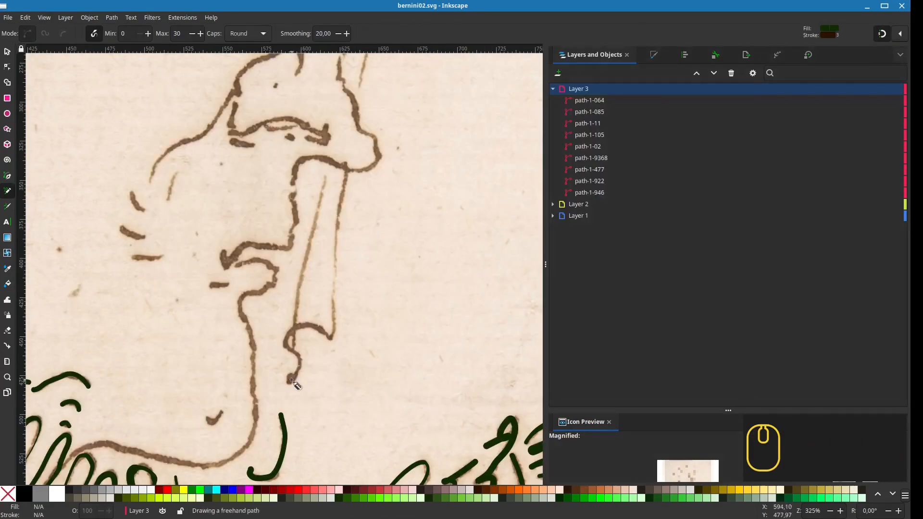
# - Trace the hooked lower end and both long edges of the narrow strip hanging below the nose
pyautogui.moveTo(290, 382); pyautogui.dragTo(296, 373)
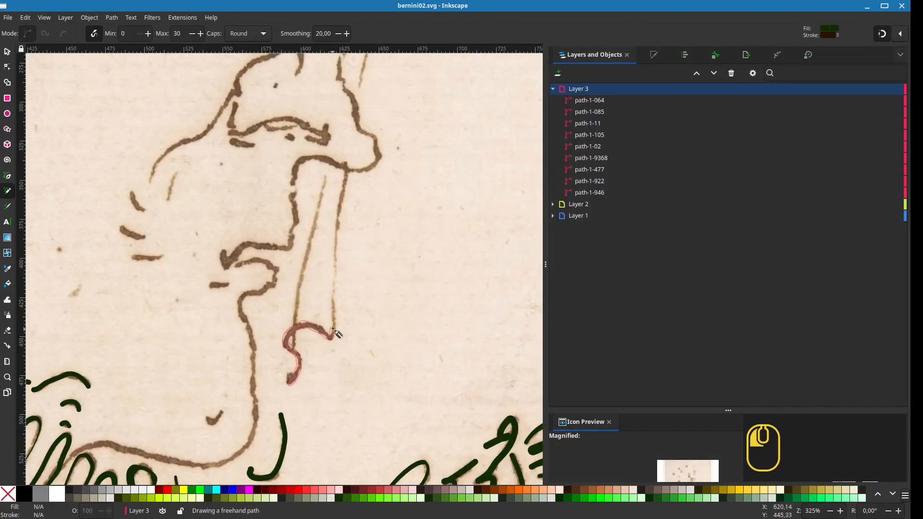
pyautogui.moveTo(334, 275)
pyautogui.mouseDown()
pyautogui.moveTo(335, 260)
pyautogui.moveTo(391, 315)
pyautogui.moveTo(365, 306)
pyautogui.mouseUp()
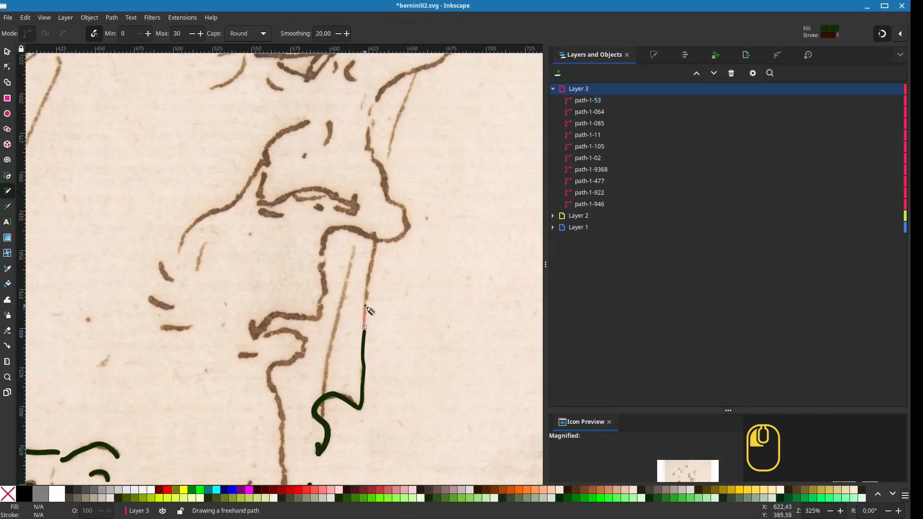
pyautogui.moveTo(373, 256)
pyautogui.mouseDown()
pyautogui.moveTo(353, 252)
pyautogui.moveTo(344, 287)
pyautogui.mouseUp()
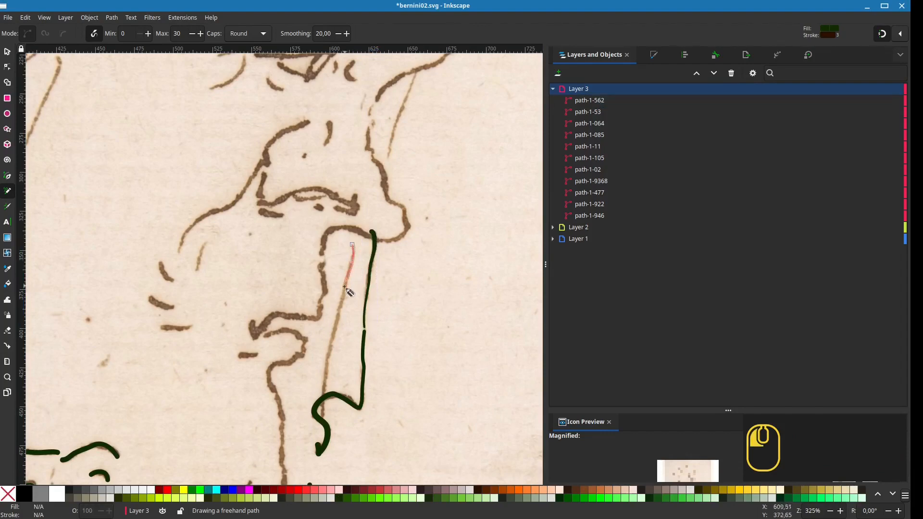
pyautogui.moveTo(323, 401); pyautogui.dragTo(323, 415)
# - Trace the small tick on the chin, save the drawing, and trace the contour from the lower lip along the jaw to the collar
pyautogui.moveTo(357, 308)
pyautogui.mouseDown()
pyautogui.moveTo(449, 350)
pyautogui.moveTo(474, 206)
pyautogui.mouseUp()
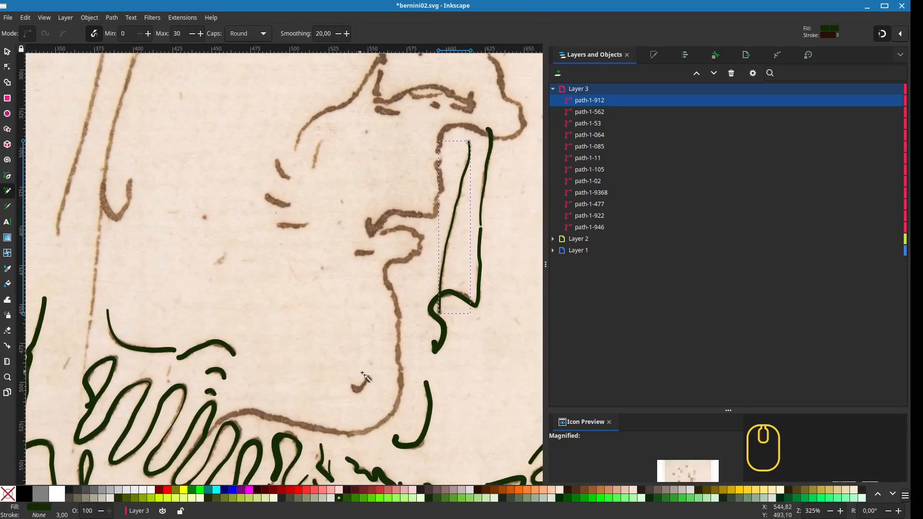
pyautogui.moveTo(353, 386); pyautogui.dragTo(366, 379)
pyautogui.hotkey('ctrl', 's')
pyautogui.moveTo(382, 233); pyautogui.dragTo(383, 234)
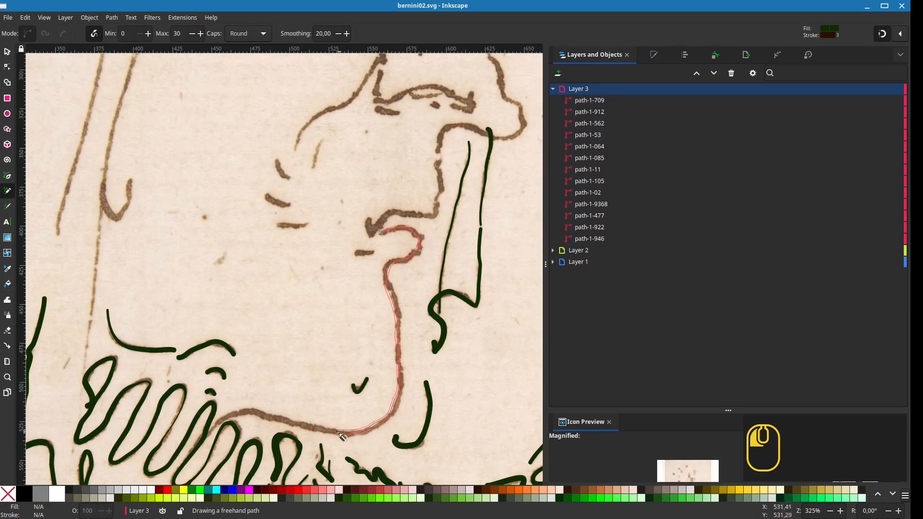
pyautogui.moveTo(218, 425); pyautogui.dragTo(210, 436)
# - Trace the short dash beside the mouth and the upper lip contour rising towards the nose
pyautogui.moveTo(359, 342); pyautogui.dragTo(332, 437)
pyautogui.moveTo(325, 345); pyautogui.dragTo(345, 346)
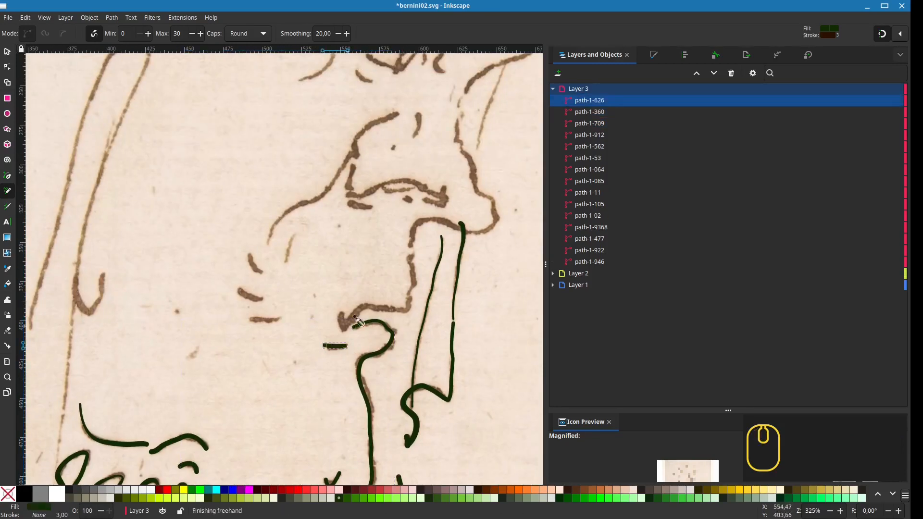
pyautogui.moveTo(341, 313); pyautogui.dragTo(340, 319)
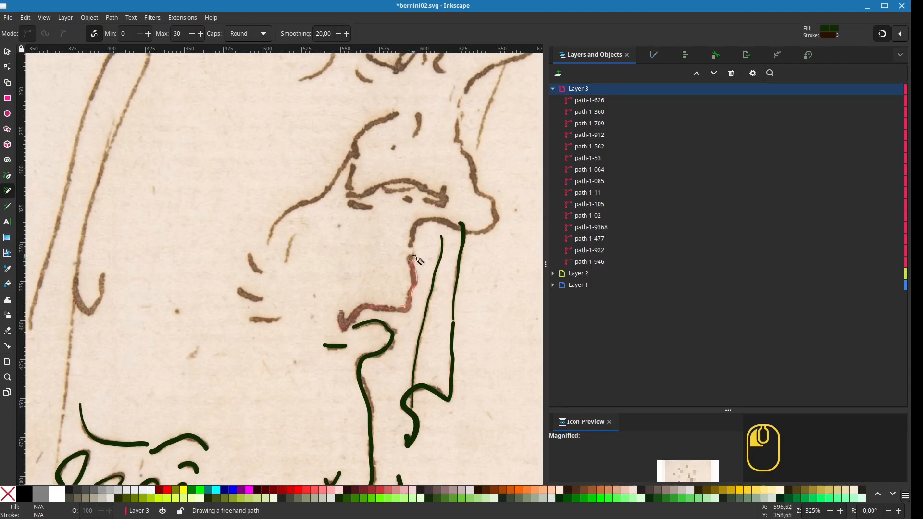
pyautogui.moveTo(414, 255); pyautogui.dragTo(414, 255)
# - Trace the nose's underside, tip and bridge, plus the thin slanted line in front of the bridge
pyautogui.moveTo(414, 255)
pyautogui.mouseDown()
pyautogui.moveTo(385, 379)
pyautogui.moveTo(380, 336)
pyautogui.moveTo(405, 307)
pyautogui.mouseUp()
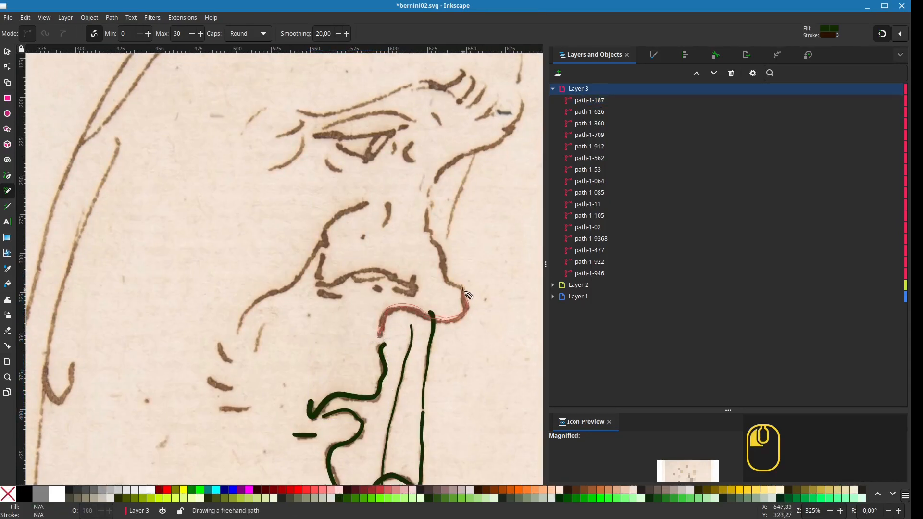
pyautogui.moveTo(446, 263); pyautogui.dragTo(440, 250)
pyautogui.scroll(3, 428, 271)
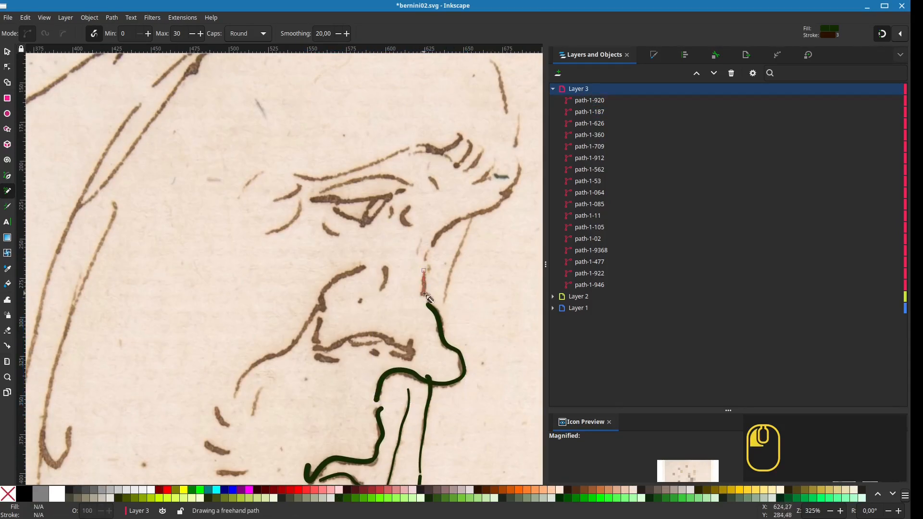
pyautogui.moveTo(425, 294)
pyautogui.mouseDown()
pyautogui.moveTo(454, 254)
pyautogui.moveTo(427, 332)
pyautogui.mouseUp()
pyautogui.scroll(2, 455, 254)
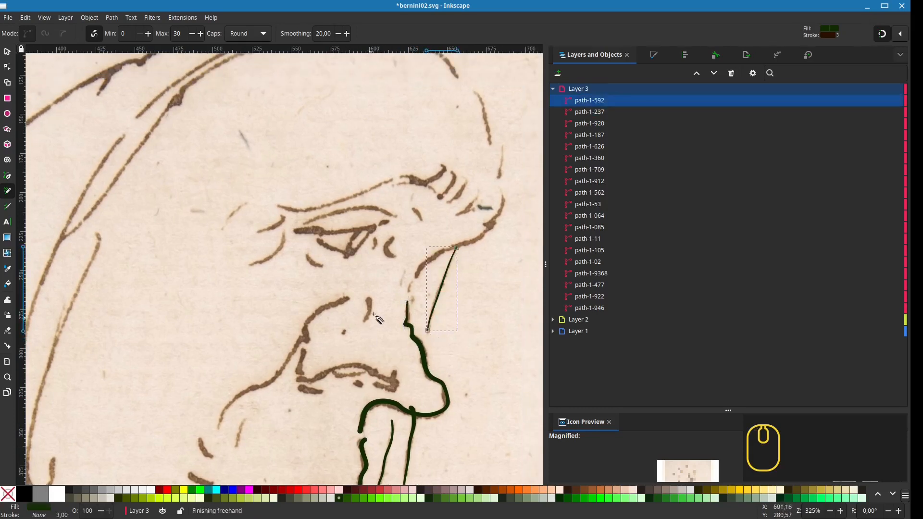
# - Trace the short strokes on the nose and its bridge and the curved nostril lines with their small marks
pyautogui.moveTo(406, 271)
pyautogui.mouseDown()
pyautogui.moveTo(412, 308)
pyautogui.moveTo(364, 324)
pyautogui.mouseUp()
pyautogui.moveTo(344, 330); pyautogui.dragTo(343, 333)
pyautogui.moveTo(354, 383); pyautogui.dragTo(362, 388)
pyautogui.moveTo(356, 383); pyautogui.dragTo(394, 383)
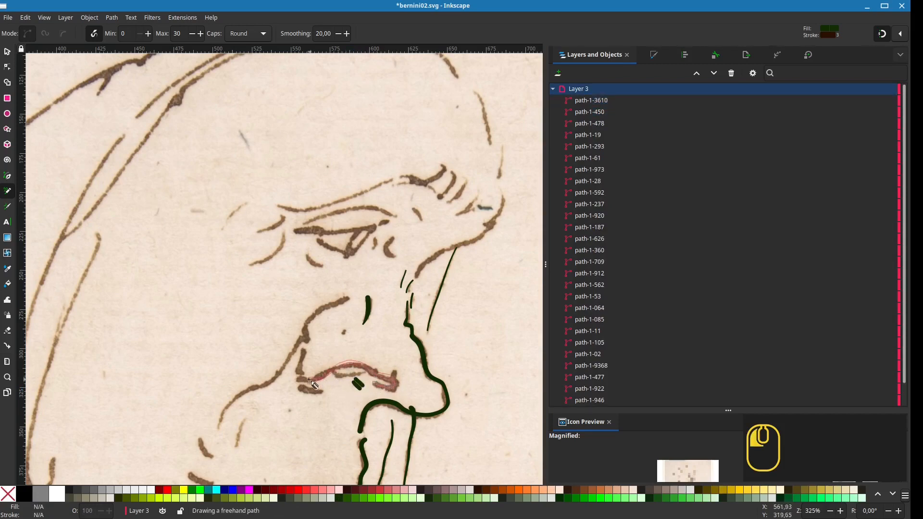
pyautogui.moveTo(312, 384); pyautogui.dragTo(299, 379)
pyautogui.moveTo(303, 348)
pyautogui.mouseDown()
pyautogui.moveTo(313, 391)
pyautogui.moveTo(324, 393)
pyautogui.mouseUp()
# - Trace the cheek fold up around the nostril wing, the thin line beside it and the three short cheek marks
pyautogui.moveTo(237, 436)
pyautogui.mouseDown()
pyautogui.moveTo(294, 395)
pyautogui.moveTo(292, 406)
pyautogui.moveTo(285, 362)
pyautogui.mouseUp()
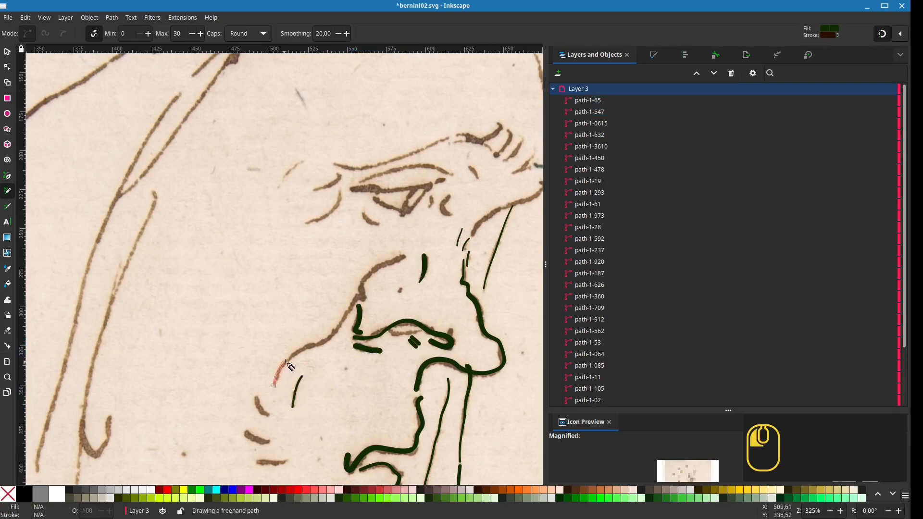
pyautogui.moveTo(369, 276); pyautogui.dragTo(404, 256)
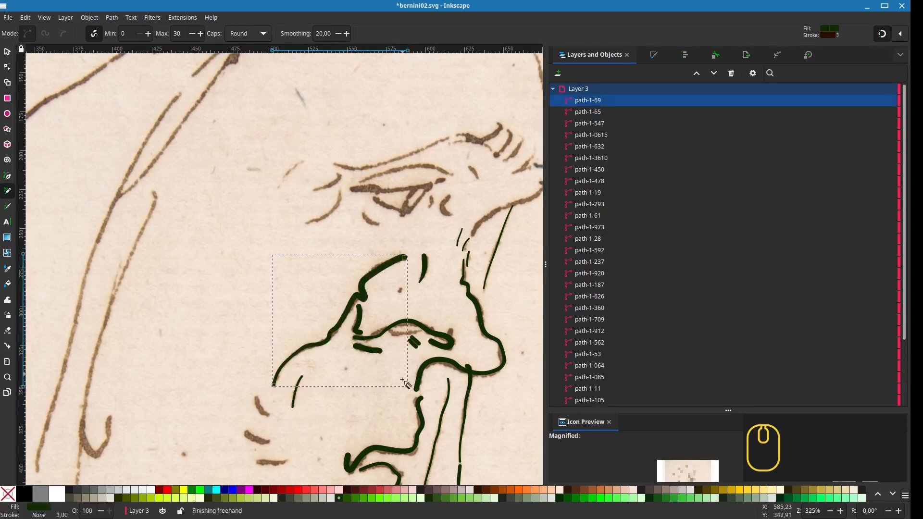
pyautogui.moveTo(406, 383); pyautogui.dragTo(383, 264)
pyautogui.moveTo(233, 276); pyautogui.dragTo(245, 295)
pyautogui.moveTo(222, 312); pyautogui.dragTo(246, 321)
pyautogui.moveTo(233, 341); pyautogui.dragTo(264, 341)
# - Trace the short angular mark at the inner corner of the eye and save the drawing
pyautogui.moveTo(370, 183); pyautogui.dragTo(326, 305)
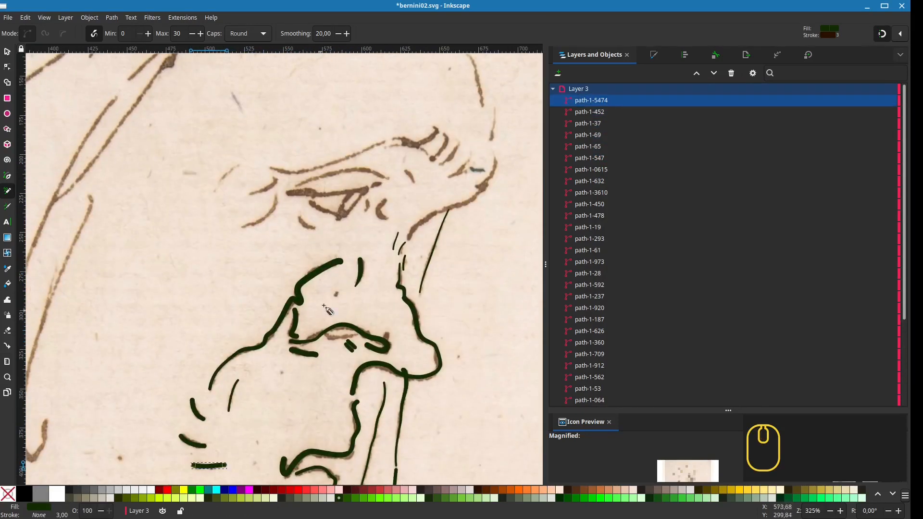
pyautogui.moveTo(345, 341); pyautogui.dragTo(352, 347)
pyautogui.moveTo(342, 373); pyautogui.dragTo(313, 364)
pyautogui.moveTo(327, 325); pyautogui.dragTo(292, 325)
pyautogui.moveTo(326, 229); pyautogui.dragTo(326, 276)
pyautogui.moveTo(354, 237); pyautogui.dragTo(358, 258)
pyautogui.moveTo(354, 350)
pyautogui.mouseDown()
pyautogui.moveTo(332, 431)
pyautogui.moveTo(355, 355)
pyautogui.mouseUp()
pyautogui.hotkey('ctrl', 's')
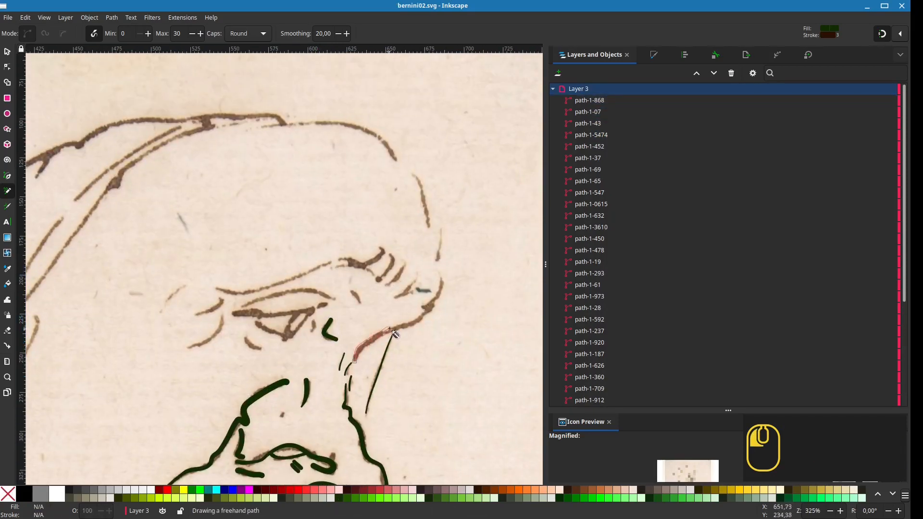
# - Trace the brow bump above the nose bridge, the short wrinkles behind it and the long eyebrow line
pyautogui.moveTo(428, 311)
pyautogui.mouseDown()
pyautogui.moveTo(439, 289)
pyautogui.moveTo(396, 296)
pyautogui.moveTo(417, 270)
pyautogui.mouseUp()
pyautogui.moveTo(417, 267)
pyautogui.mouseDown()
pyautogui.moveTo(447, 305)
pyautogui.moveTo(416, 323)
pyautogui.mouseUp()
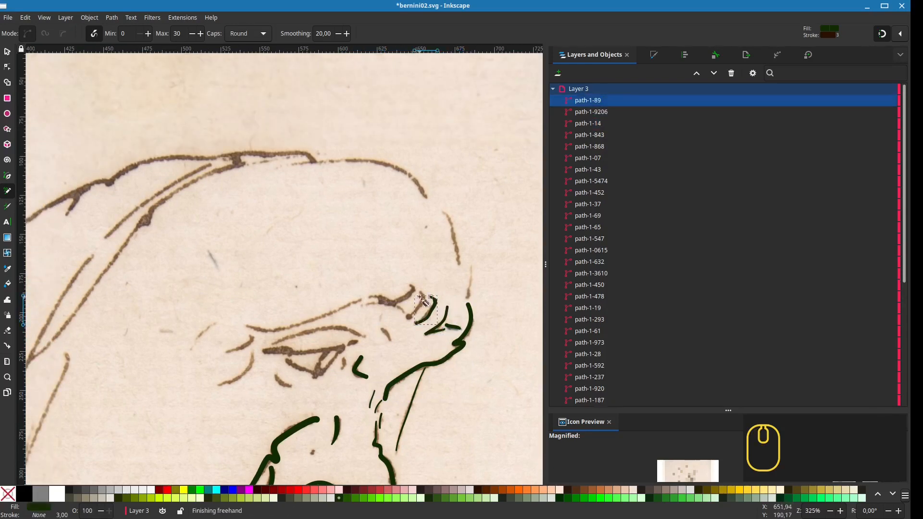
pyautogui.moveTo(419, 291)
pyautogui.mouseDown()
pyautogui.moveTo(408, 317)
pyautogui.moveTo(408, 297)
pyautogui.moveTo(380, 306)
pyautogui.moveTo(366, 297)
pyautogui.moveTo(344, 316)
pyautogui.moveTo(244, 325)
pyautogui.mouseUp()
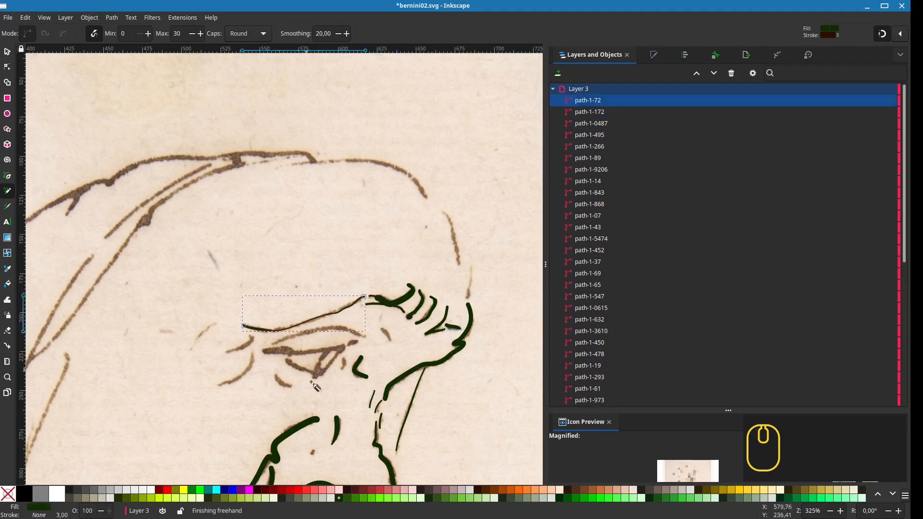
# - Trace the wrinkles beside and beneath the eye, the upper-lid crease, the lid line and the eye's inner strokes
pyautogui.moveTo(284, 359); pyautogui.dragTo(340, 315)
pyautogui.moveTo(305, 290); pyautogui.dragTo(282, 307)
pyautogui.moveTo(276, 343)
pyautogui.mouseDown()
pyautogui.moveTo(298, 334)
pyautogui.moveTo(308, 308)
pyautogui.moveTo(351, 342)
pyautogui.mouseUp()
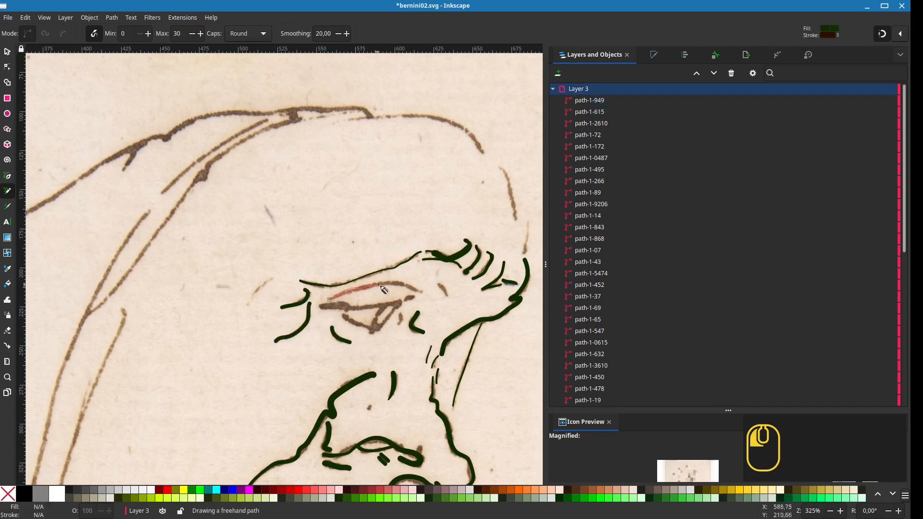
pyautogui.moveTo(379, 284)
pyautogui.mouseDown()
pyautogui.moveTo(439, 286)
pyautogui.moveTo(447, 298)
pyautogui.mouseUp()
pyautogui.moveTo(322, 306)
pyautogui.mouseDown()
pyautogui.moveTo(403, 306)
pyautogui.moveTo(415, 295)
pyautogui.moveTo(374, 323)
pyautogui.moveTo(398, 307)
pyautogui.mouseUp()
pyautogui.moveTo(401, 314); pyautogui.dragTo(398, 325)
pyautogui.moveTo(343, 313); pyautogui.dragTo(371, 335)
# - Trace the remaining short wrinkle marks at the temple, beyond the outer corner of the eye
pyautogui.moveTo(301, 382); pyautogui.dragTo(335, 386)
pyautogui.moveTo(309, 283); pyautogui.dragTo(282, 310)
pyautogui.middleClick(329, 411)
pyautogui.moveTo(340, 362)
pyautogui.mouseDown()
pyautogui.moveTo(316, 85)
pyautogui.moveTo(493, 255)
pyautogui.moveTo(411, 262)
pyautogui.mouseUp()
pyautogui.scroll(-3, 334, 297)
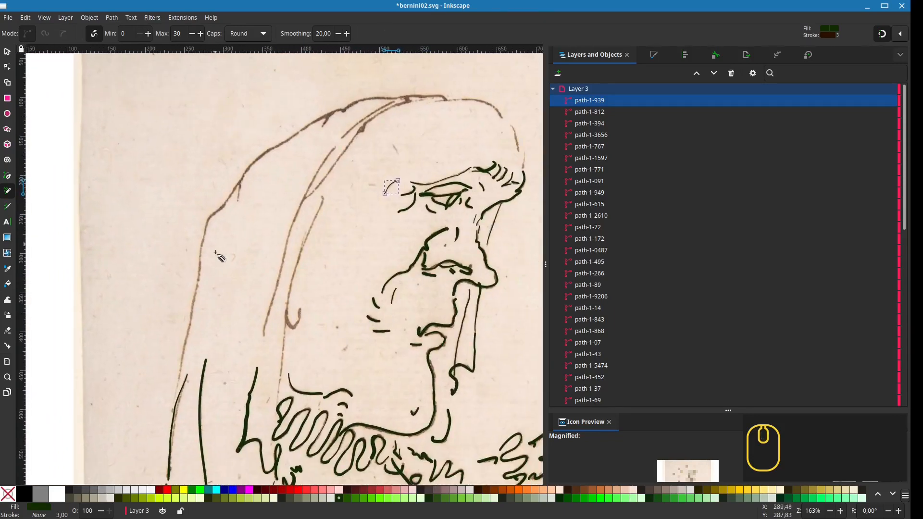
# - Trace the hood's inner edge beside the cheek down toward the collar, undoing the last short stroke above the collar
pyautogui.moveTo(321, 196); pyautogui.dragTo(322, 203)
pyautogui.moveTo(299, 254); pyautogui.dragTo(297, 262)
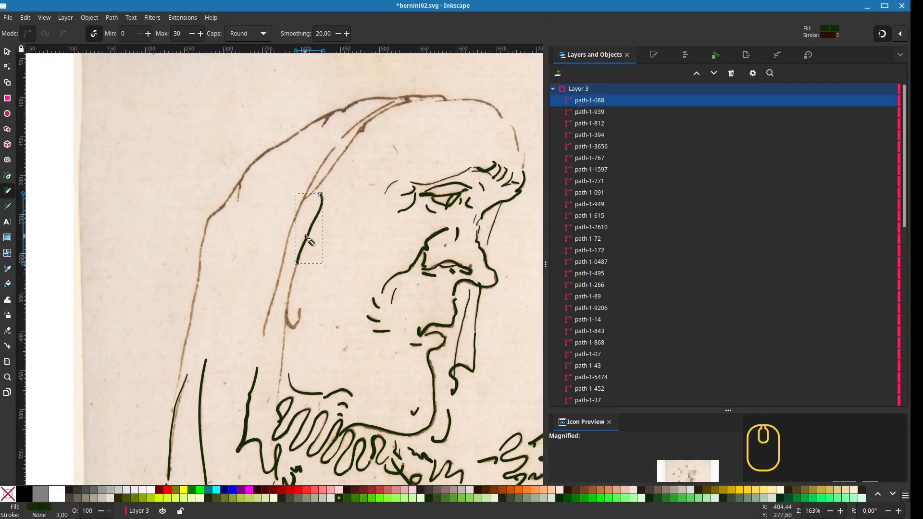
pyautogui.moveTo(304, 228); pyautogui.dragTo(303, 247)
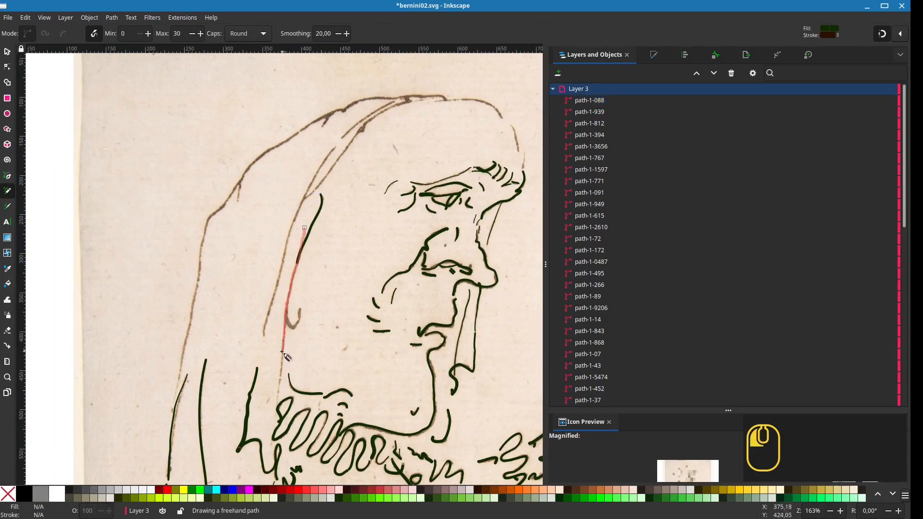
pyautogui.moveTo(282, 351); pyautogui.dragTo(282, 358)
pyautogui.moveTo(281, 369); pyautogui.dragTo(275, 404)
pyautogui.hotkey('ctrl', 'z')
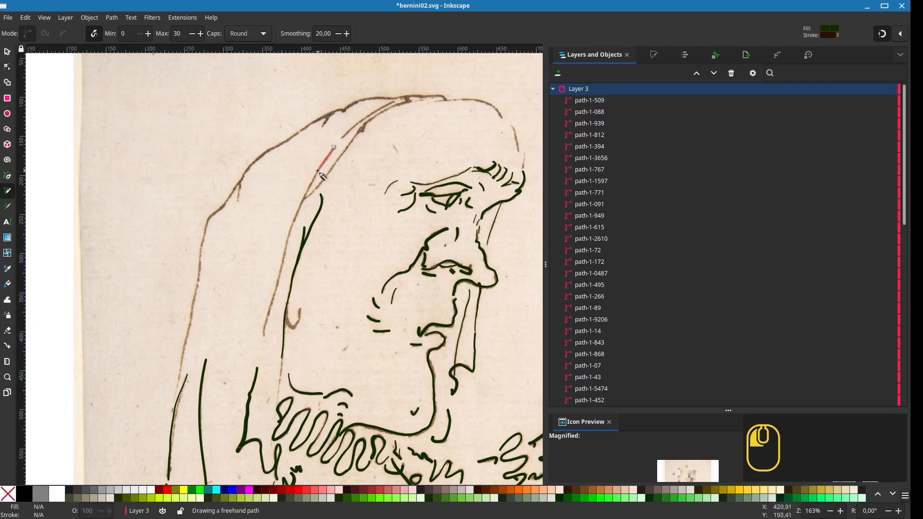
# - Trace the hood's second long line, the short line near the crown and the contour over the crown and forehead
pyautogui.moveTo(276, 292); pyautogui.dragTo(276, 292)
pyautogui.scroll(3, 327, 226)
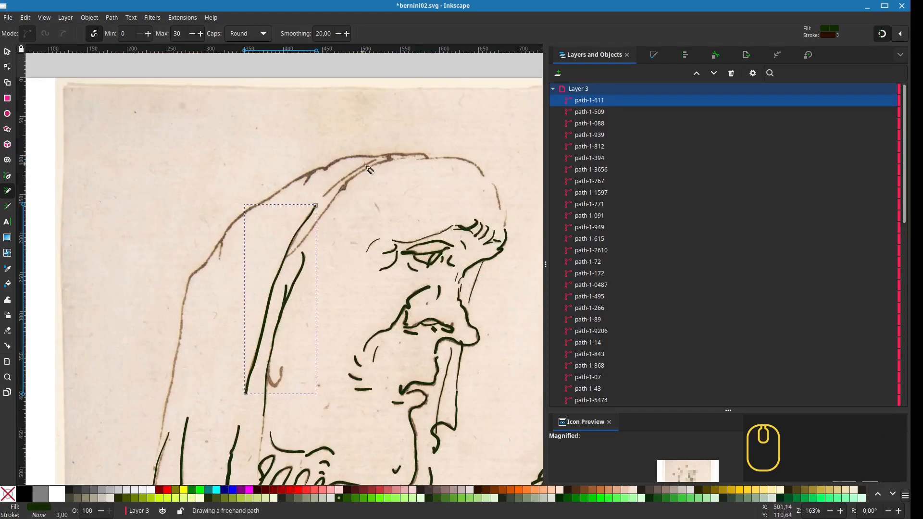
pyautogui.moveTo(339, 183); pyautogui.dragTo(322, 195)
pyautogui.moveTo(287, 256); pyautogui.dragTo(300, 246)
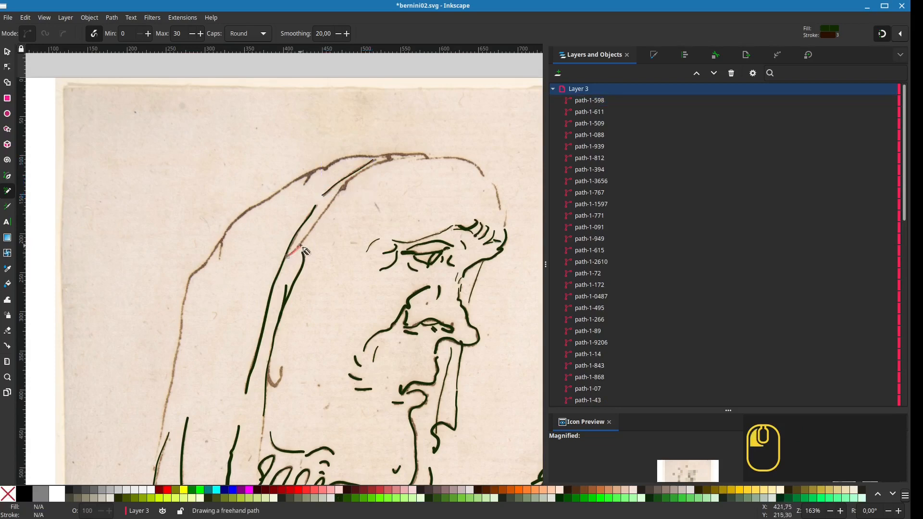
pyautogui.moveTo(385, 161)
pyautogui.mouseDown()
pyautogui.moveTo(430, 155)
pyautogui.moveTo(483, 176)
pyautogui.moveTo(506, 229)
pyautogui.mouseUp()
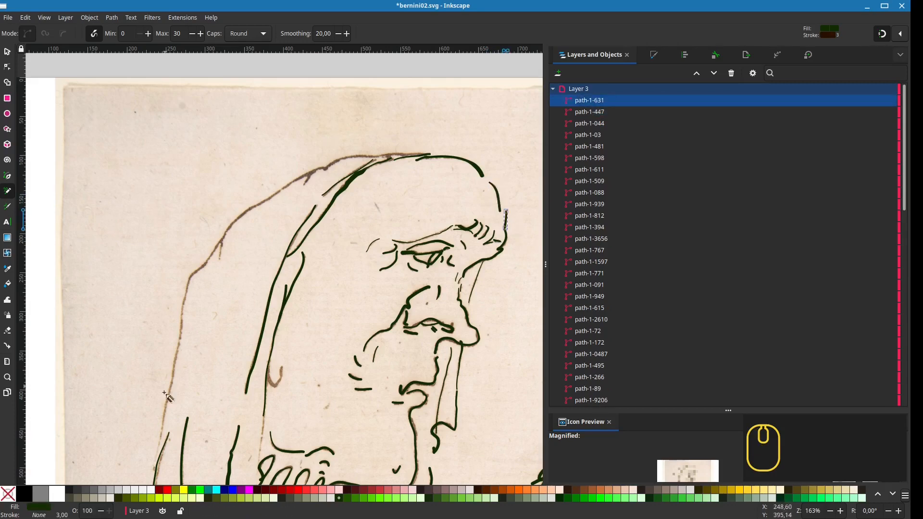
# - Trace the hood's outer contour from the crown down the back with its short offshoots, undo the last stray mark and save
pyautogui.moveTo(422, 153)
pyautogui.mouseDown()
pyautogui.moveTo(326, 168)
pyautogui.moveTo(306, 181)
pyautogui.mouseUp()
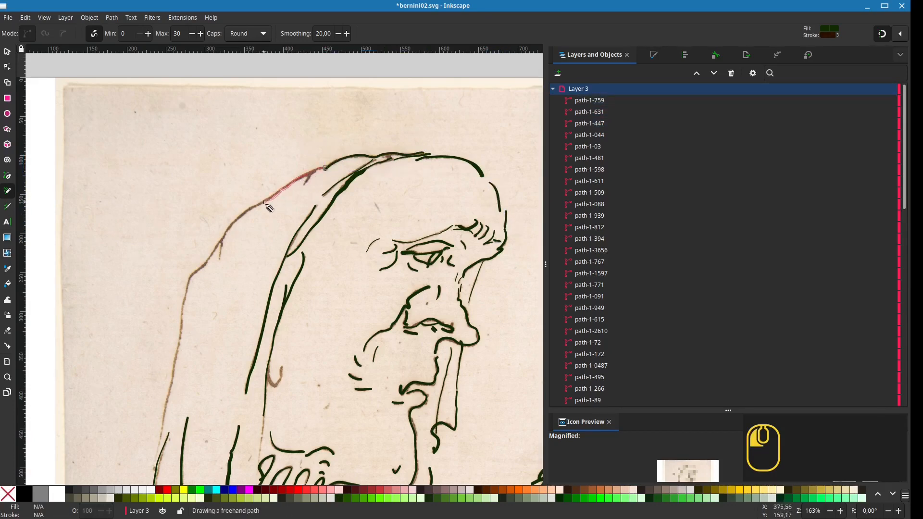
pyautogui.moveTo(227, 230); pyautogui.dragTo(222, 252)
pyautogui.moveTo(315, 171); pyautogui.dragTo(304, 185)
pyautogui.moveTo(245, 373); pyautogui.dragTo(450, 290)
pyautogui.moveTo(429, 150); pyautogui.dragTo(420, 157)
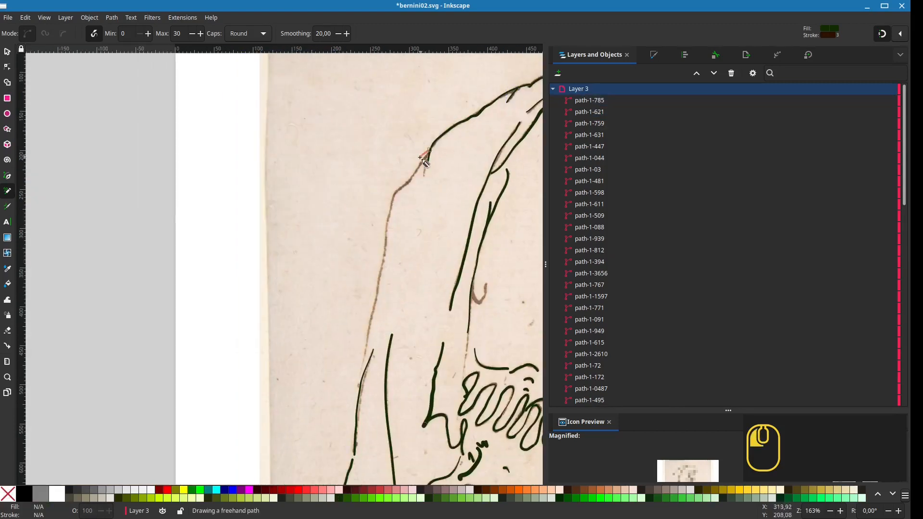
pyautogui.moveTo(380, 281); pyautogui.dragTo(367, 340)
pyautogui.hotkey('ctrl', 'z')
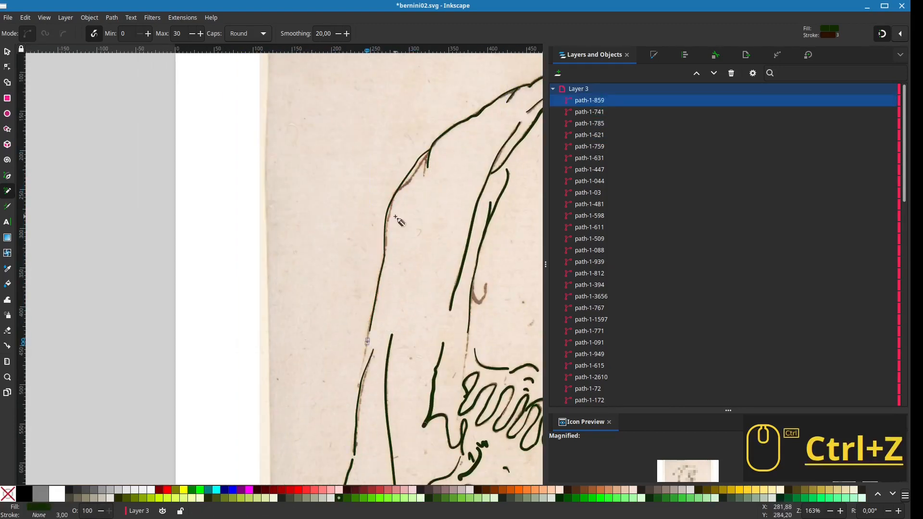
pyautogui.hotkey('ctrl', 's')
# - Trace the small U-shaped curve beside the hood's inner line and save the drawing
pyautogui.scroll(-10, 248, 89)
pyautogui.hscroll(9, 248, 89)
pyautogui.hscroll(-2, 248, 89)
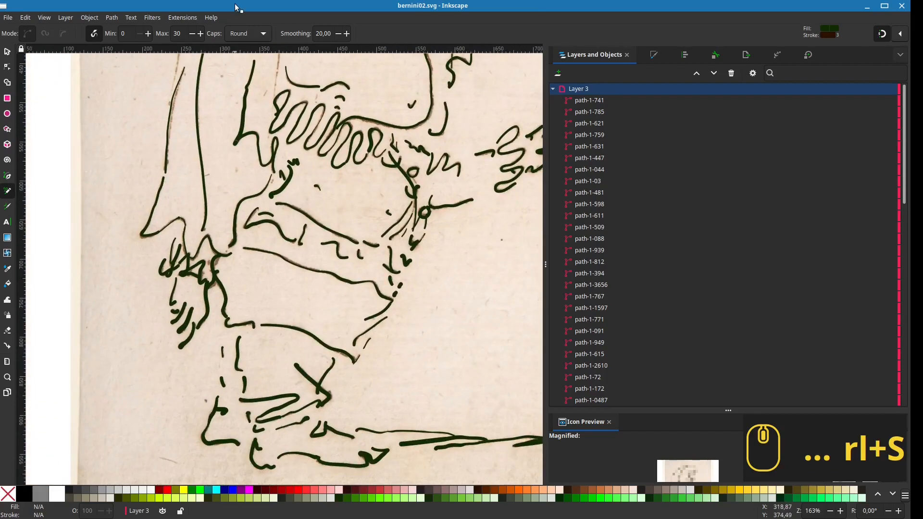
pyautogui.scroll(12, 271, 335)
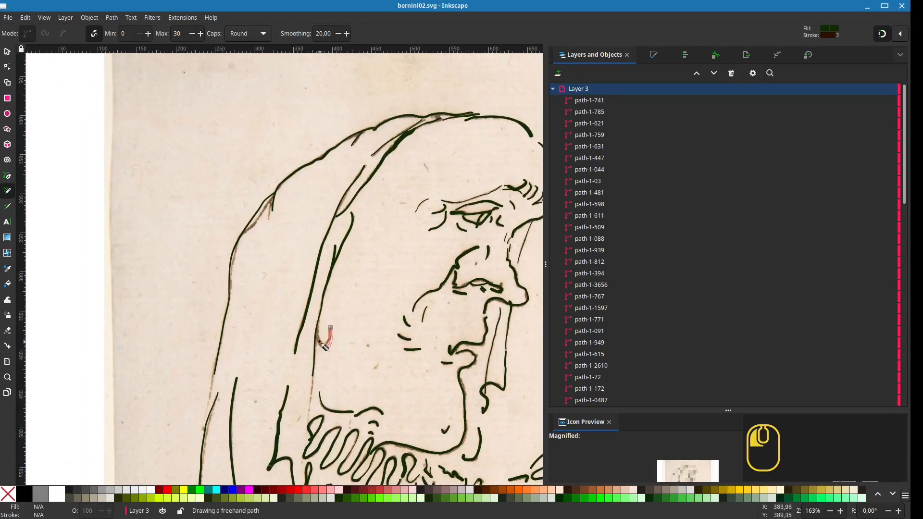
pyautogui.moveTo(323, 346); pyautogui.dragTo(317, 327)
pyautogui.scroll(1, 315, 249)
pyautogui.hscroll(1, 315, 249)
pyautogui.hotkey('ctrl', 's')
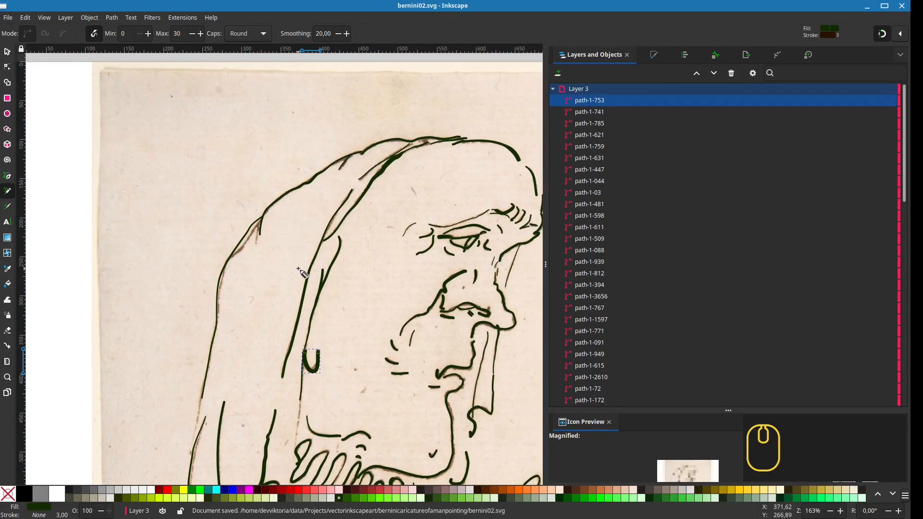
# - Edit the nodes of the upper back contour stroke so that its curve and short offshoot follow the sketch
pyautogui.moveTo(302, 273); pyautogui.dragTo(302, 274)
pyautogui.scroll(4, 241, 243)
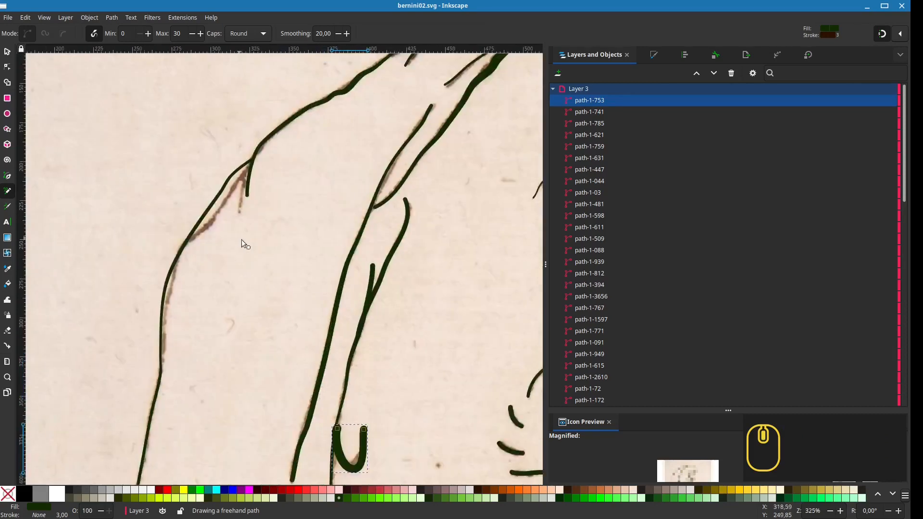
pyautogui.press('n')
pyautogui.click(237, 238)
pyautogui.moveTo(235, 236); pyautogui.dragTo(271, 274)
pyautogui.click(298, 210)
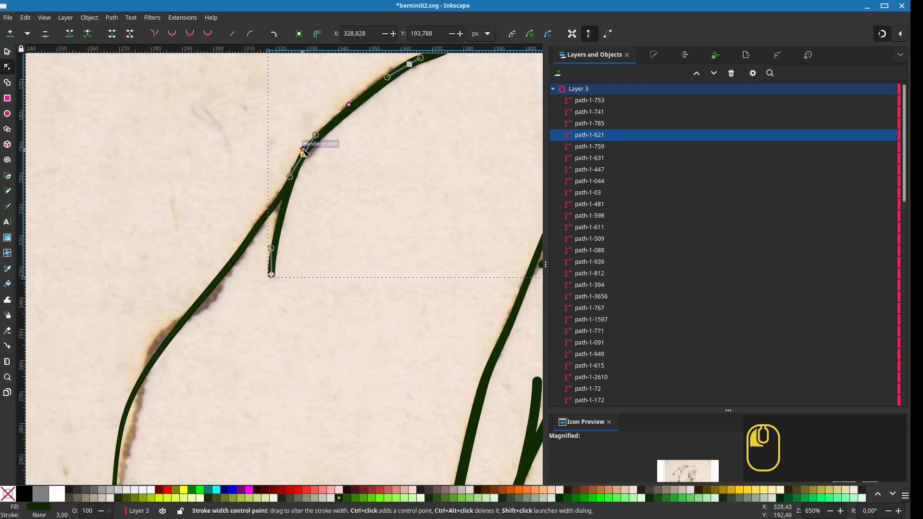
pyautogui.moveTo(304, 151); pyautogui.dragTo(303, 153)
# - Move the nodes and handles of the lower back contour stroke so that it follows the sketched bend
pyautogui.click(232, 271)
pyautogui.moveTo(260, 293); pyautogui.dragTo(300, 228)
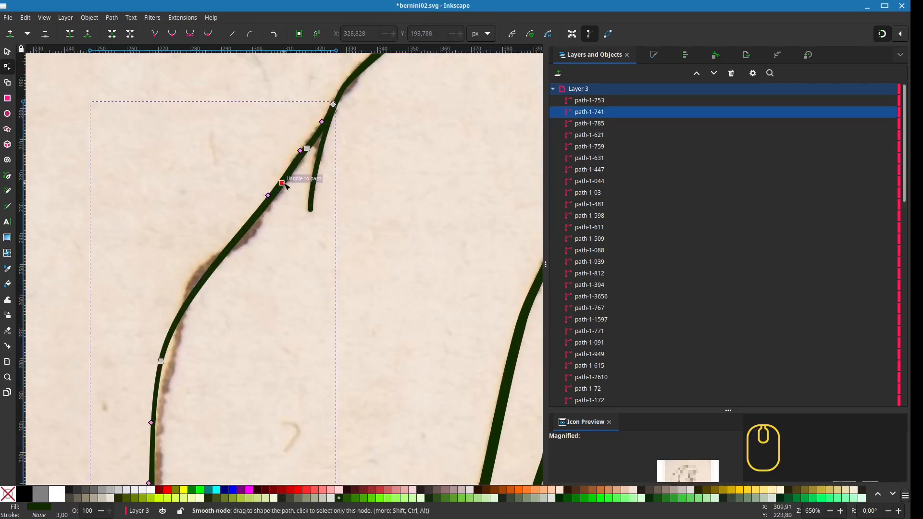
pyautogui.moveTo(282, 183); pyautogui.dragTo(274, 199)
pyautogui.moveTo(161, 361); pyautogui.dragTo(172, 361)
pyautogui.moveTo(186, 297); pyautogui.dragTo(183, 264)
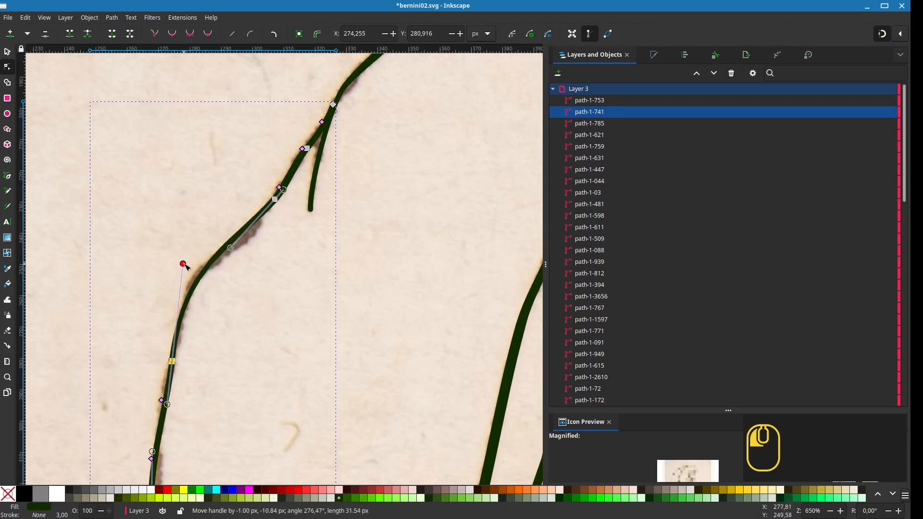
pyautogui.moveTo(230, 248); pyautogui.dragTo(229, 264)
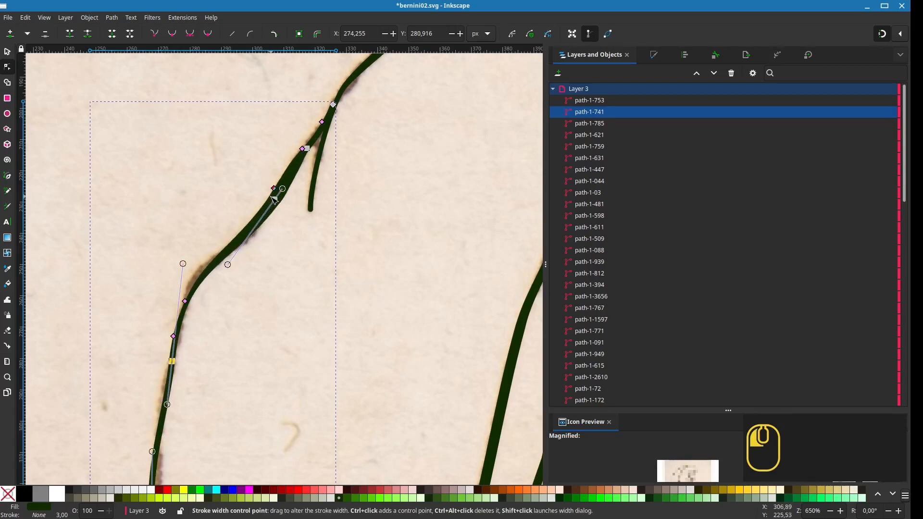
# - Show the stroke's Power stroke settings and adjust its width control points and handles around the bend
pyautogui.moveTo(185, 301); pyautogui.dragTo(198, 269)
pyautogui.click(777, 54)
pyautogui.moveTo(273, 188); pyautogui.dragTo(265, 208)
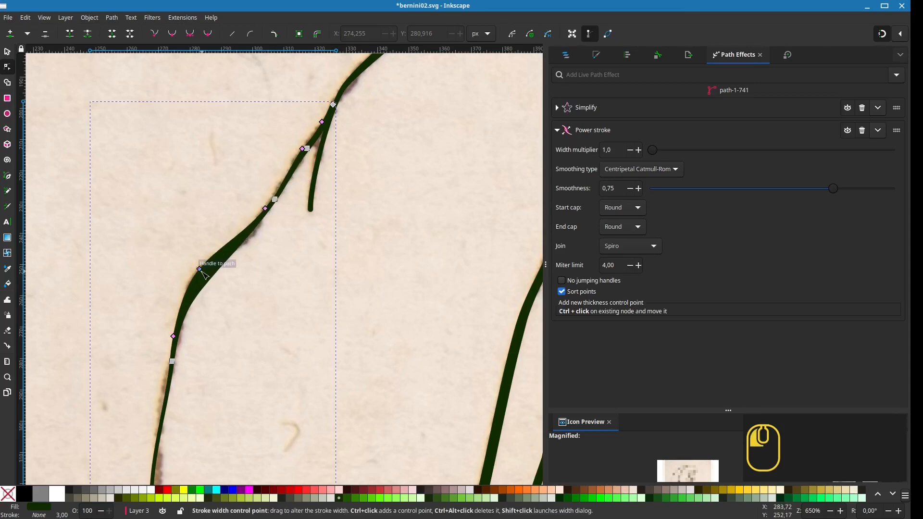
pyautogui.moveTo(199, 269)
pyautogui.mouseDown()
pyautogui.moveTo(206, 262)
pyautogui.moveTo(181, 255)
pyautogui.mouseUp()
pyautogui.click(172, 361)
pyautogui.moveTo(228, 265); pyautogui.dragTo(227, 270)
pyautogui.moveTo(265, 208); pyautogui.dragTo(280, 192)
# - Adjust the points along the back contour's lower stretch and turn off snapping
pyautogui.scroll(-10, 298, 187)
pyautogui.moveTo(183, 299); pyautogui.dragTo(189, 280)
pyautogui.click(203, 165)
pyautogui.scroll(-2, 259, 272)
pyautogui.scroll(-8, 259, 272)
pyautogui.moveTo(248, 276); pyautogui.dragTo(234, 364)
pyautogui.click(883, 35)
# - Move the back contour's lower end node onto the sketch and shift a width control point down near that end
pyautogui.scroll(2, 226, 407)
pyautogui.moveTo(241, 323); pyautogui.dragTo(230, 326)
pyautogui.scroll(-3, 301, 216)
pyautogui.scroll(-2, 330, 233)
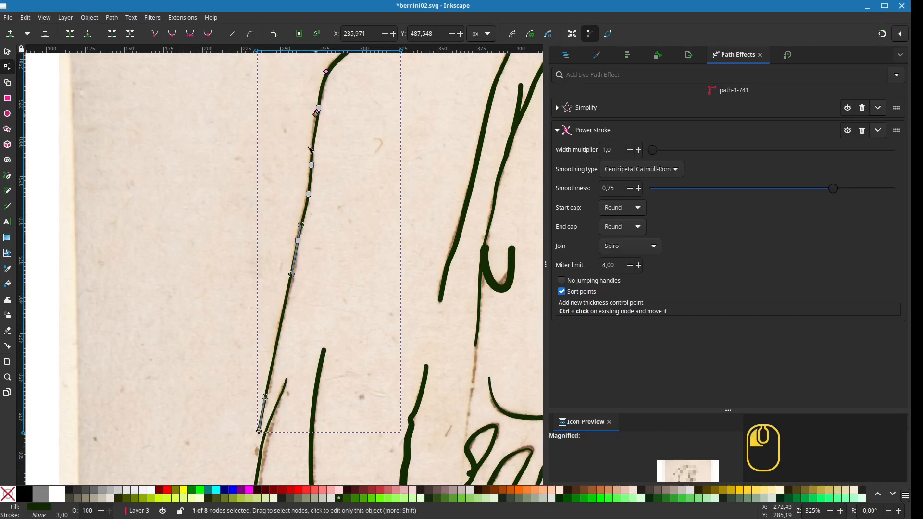
pyautogui.moveTo(311, 150); pyautogui.dragTo(274, 354)
pyautogui.scroll(3, 238, 388)
pyautogui.scroll(-4, 239, 388)
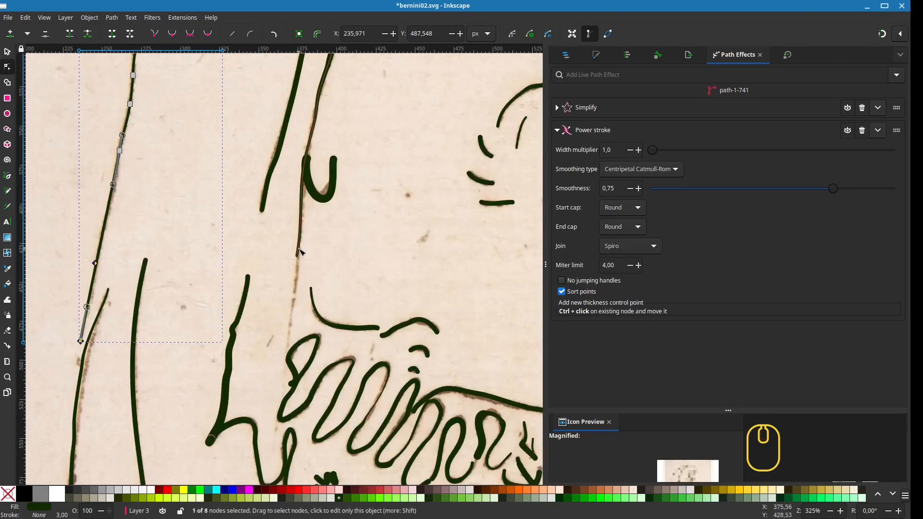
# - Extend the hood's inner line beside the U-shaped curve down to the collar by moving its lower end node
pyautogui.click(299, 250)
pyautogui.scroll(-2, 291, 296)
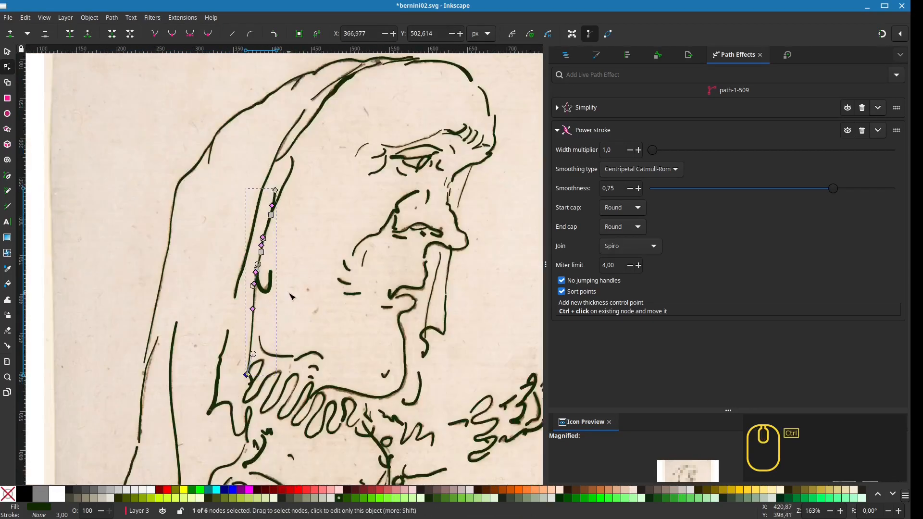
pyautogui.moveTo(289, 294); pyautogui.dragTo(259, 325)
# - Move the lower end node of the line hanging beneath the nose to join the stroke below it
pyautogui.scroll(3, 475, 368)
pyautogui.click(369, 256)
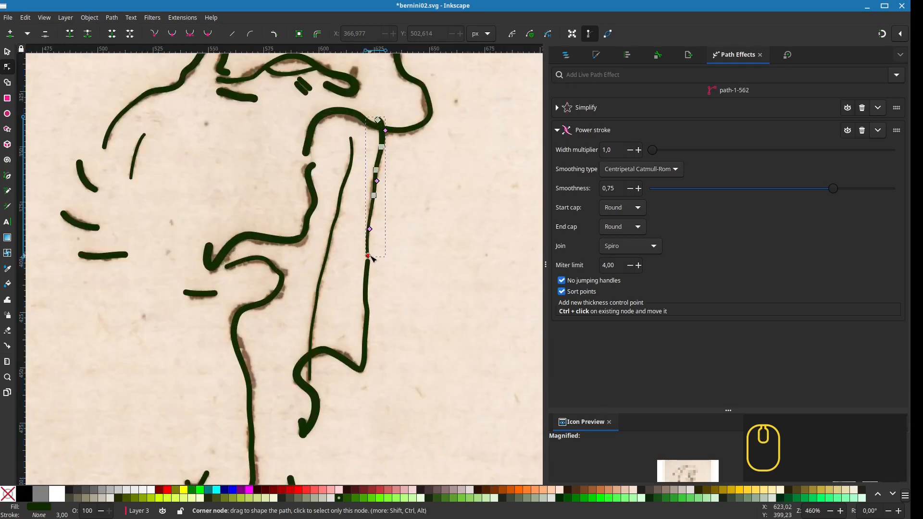
pyautogui.scroll(2, 370, 256)
pyautogui.moveTo(361, 247); pyautogui.dragTo(360, 253)
pyautogui.click(435, 301)
pyautogui.scroll(-5, 436, 308)
# - Shift the middle nodes of the thin line at the hood's lower back edge onto the sketch, undoing the accidental bulge
pyautogui.moveTo(439, 331)
pyautogui.mouseDown()
pyautogui.moveTo(417, 195)
pyautogui.moveTo(548, 2)
pyautogui.mouseUp()
pyautogui.scroll(-2, 499, 216)
pyautogui.moveTo(499, 217)
pyautogui.mouseDown()
pyautogui.moveTo(385, 266)
pyautogui.moveTo(468, 305)
pyautogui.moveTo(458, 324)
pyautogui.mouseUp()
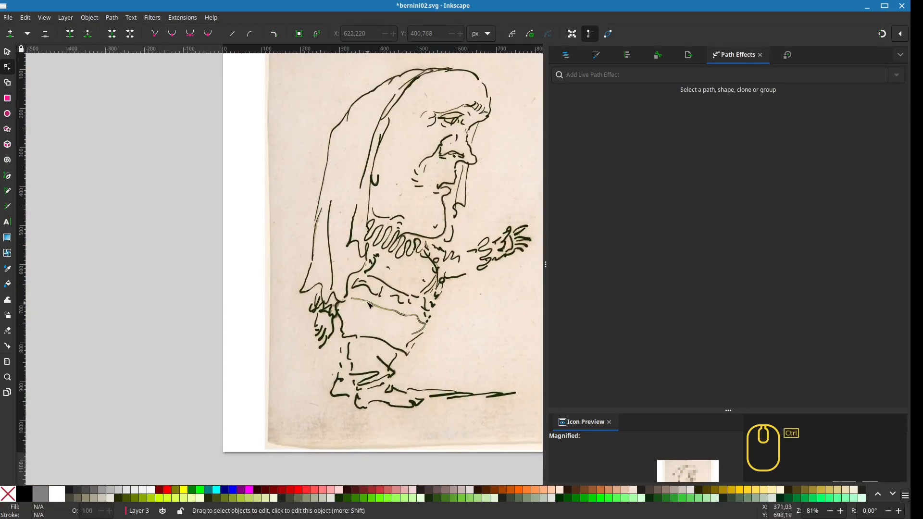
pyautogui.scroll(4, 369, 304)
pyautogui.click(318, 217)
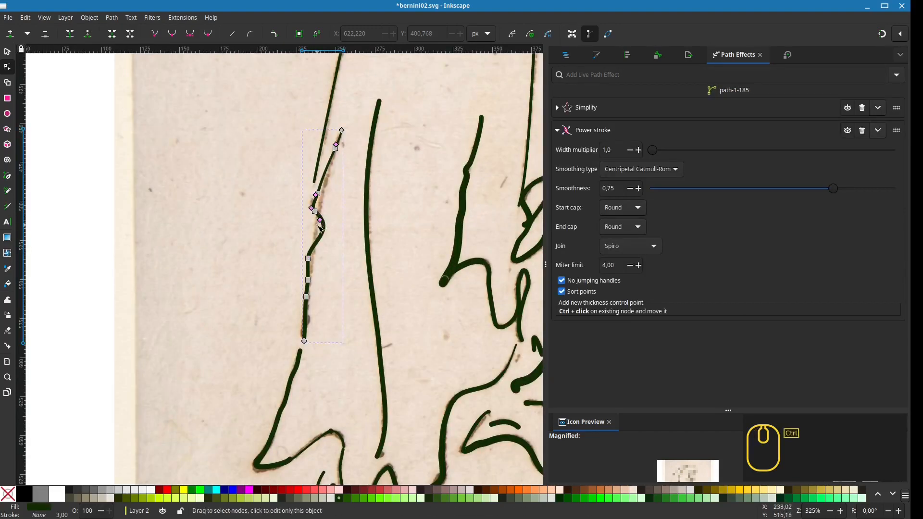
pyautogui.scroll(2, 321, 229)
pyautogui.hotkey('ctrl', 'z')
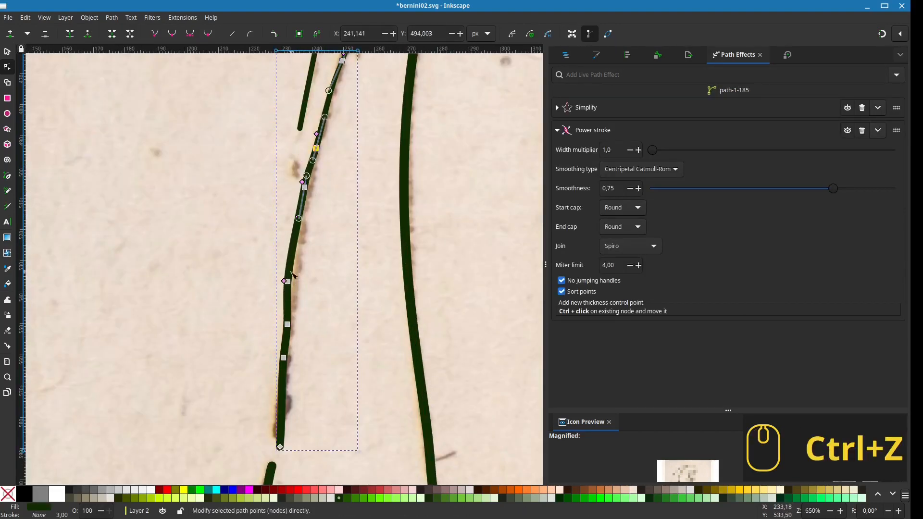
pyautogui.moveTo(287, 281); pyautogui.dragTo(294, 279)
# - Reshape the upper end of the coat's back line and the short stroke beside the rear hand, and save the drawing
pyautogui.scroll(-5, 344, 225)
pyautogui.scroll(4, 336, 365)
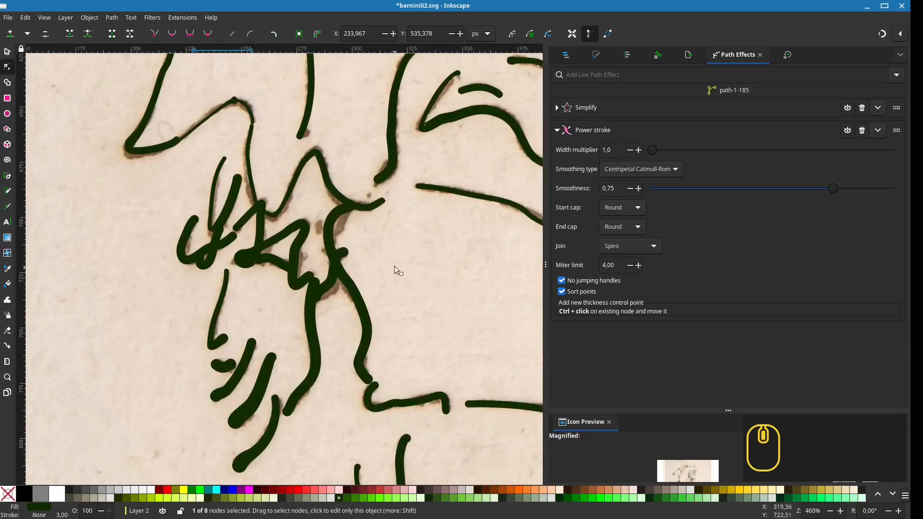
pyautogui.click(362, 346)
pyautogui.click(338, 212)
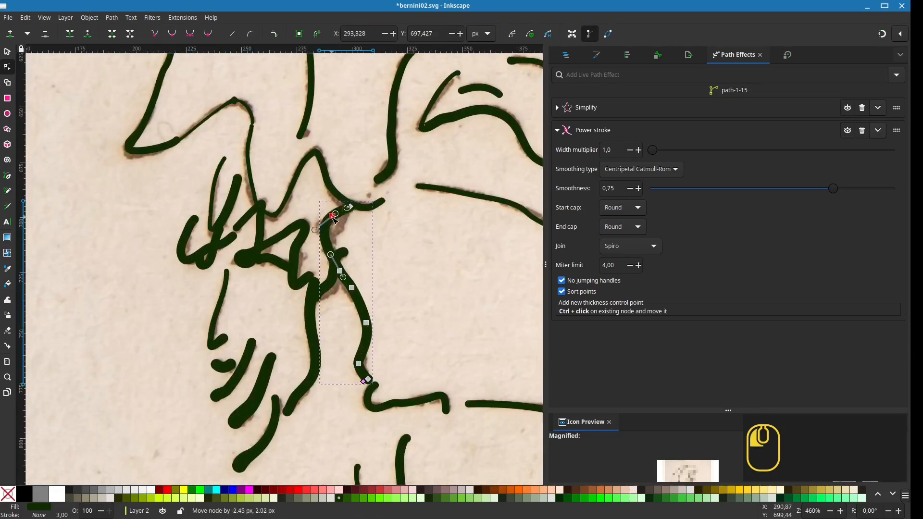
pyautogui.moveTo(332, 216); pyautogui.dragTo(337, 237)
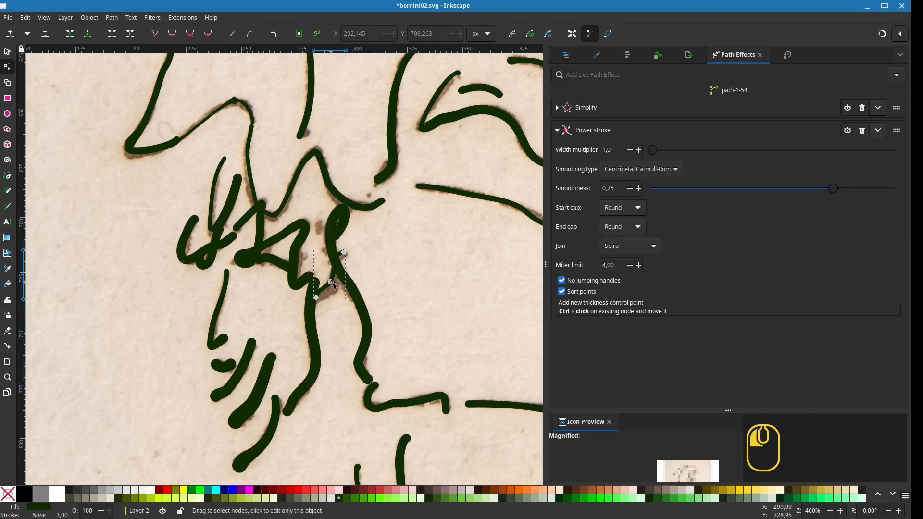
pyautogui.click(317, 297)
pyautogui.scroll(-5, 376, 362)
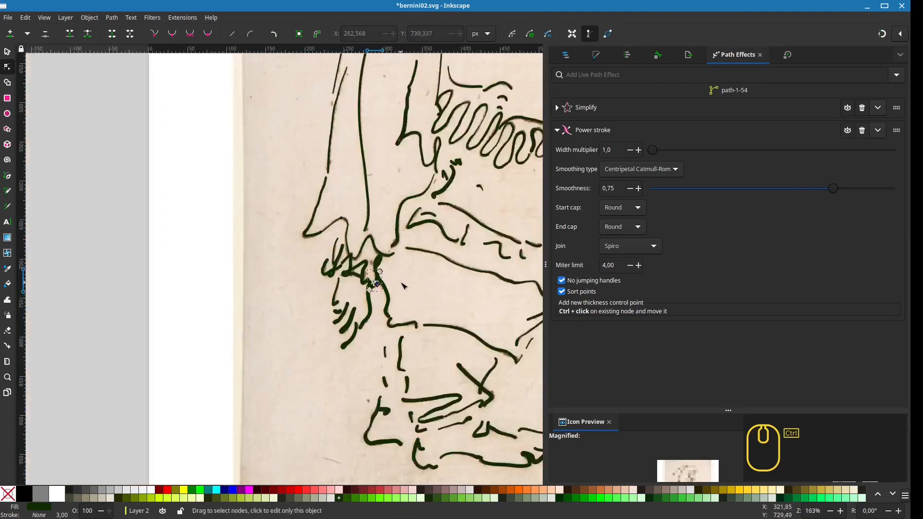
pyautogui.hotkey('ctrl', 's')
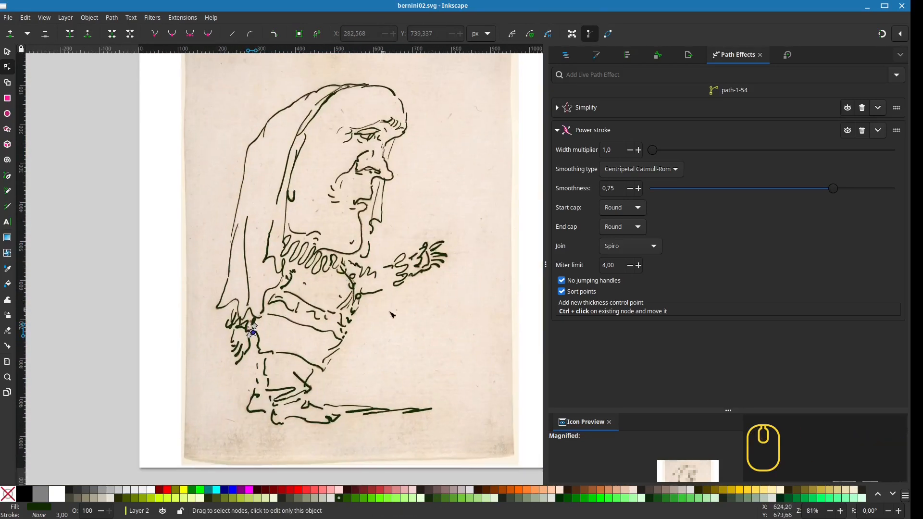
# - Select all the strokes on Layer 2 with the Selector tool
pyautogui.scroll(-1, 392, 315)
pyautogui.hotkey('ctrl', 'a')
pyautogui.click(4, 54)
pyautogui.hotkey('ctrl', 'a')
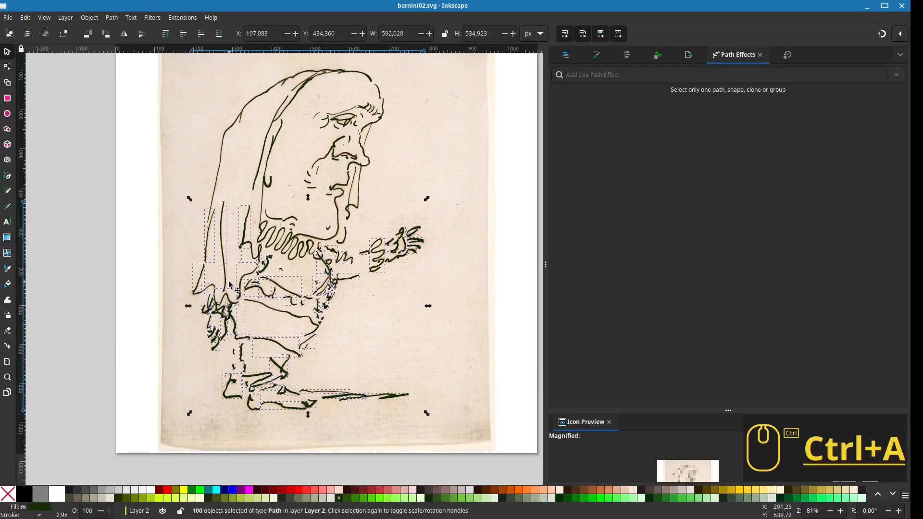
# - Select the strokes across both tracing layers, give them a dark brown fill from the palette, and clear the selection
pyautogui.scroll(-1, 138, 103)
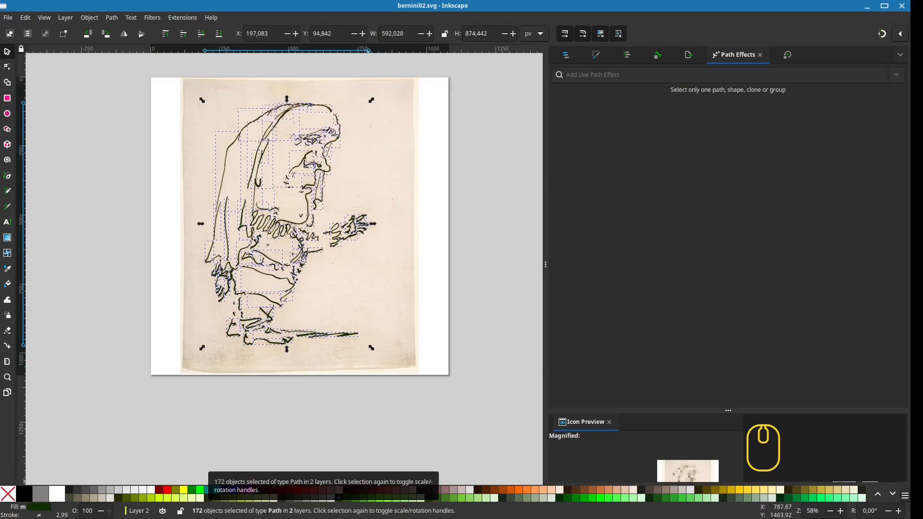
pyautogui.click(478, 490)
pyautogui.scroll(1, 314, 293)
pyautogui.scroll(2, 313, 293)
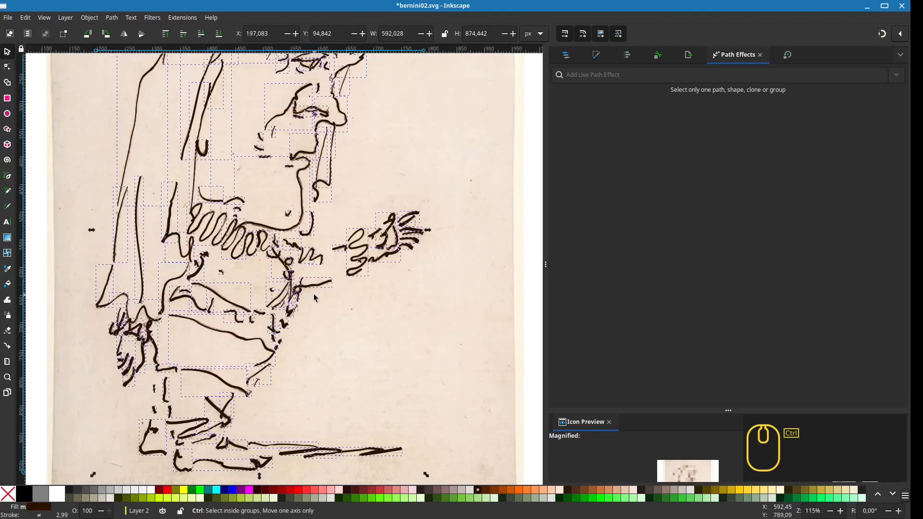
pyautogui.scroll(-1, 314, 294)
pyautogui.moveTo(454, 162); pyautogui.dragTo(505, 226)
pyautogui.press('Escape')
# - Select the short cheek stroke plus every object sharing its style to check the recolouring, and clear the selection
pyautogui.click(313, 178)
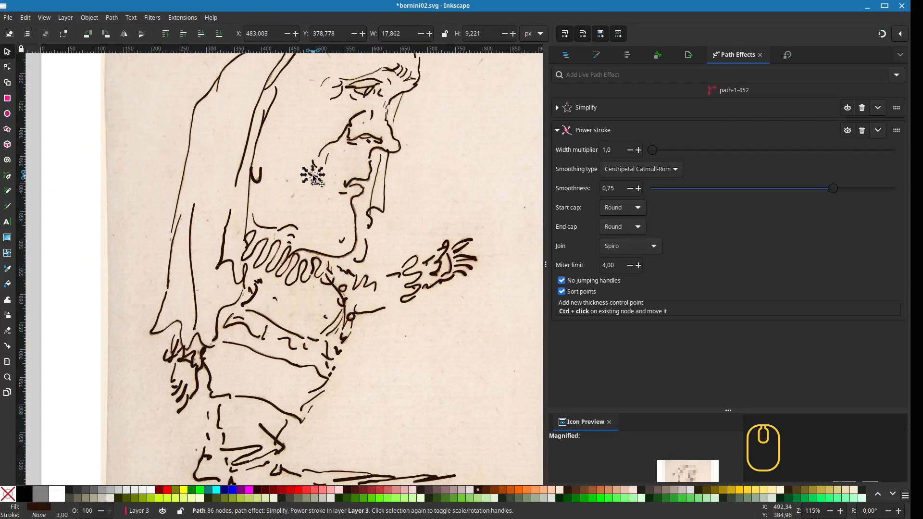
pyautogui.click(65, 18)
pyautogui.moveTo(25, 18)
pyautogui.moveTo(73, 199)
pyautogui.click(217, 214)
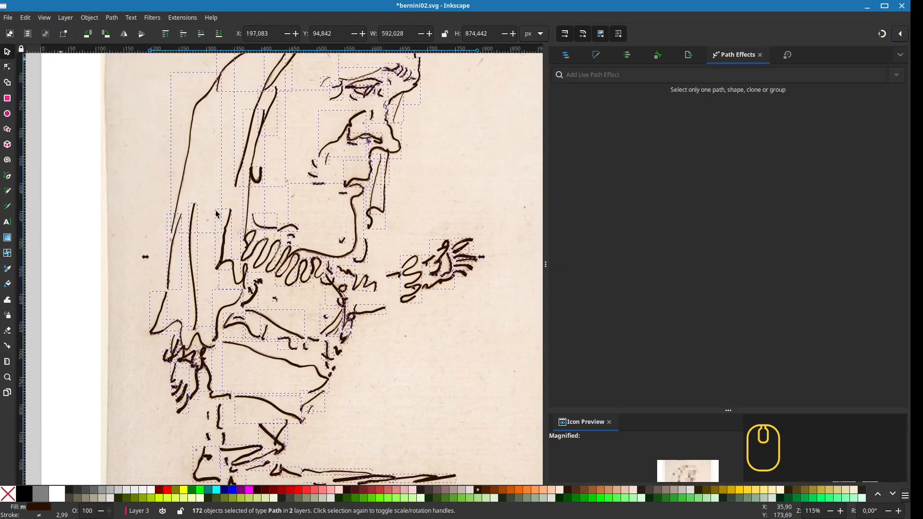
pyautogui.scroll(-4, 383, 369)
pyautogui.scroll(3, 463, 283)
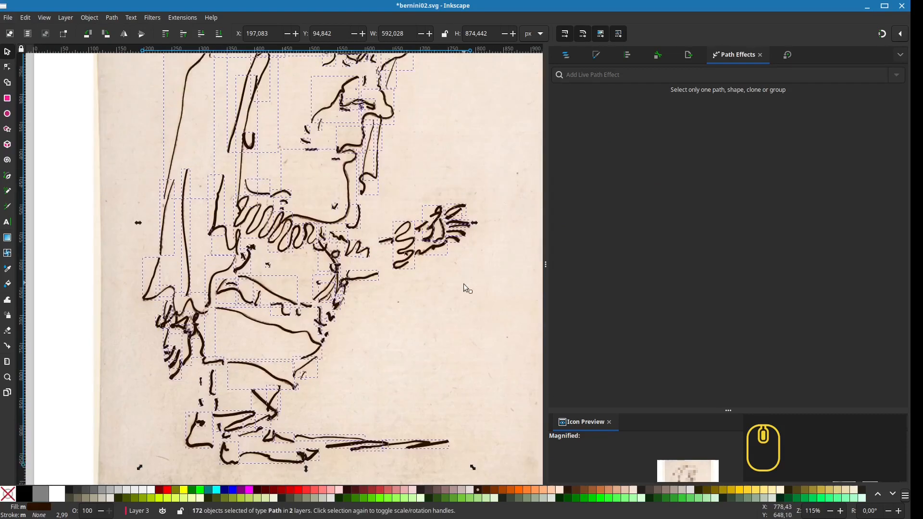
pyautogui.scroll(-3, 462, 274)
pyautogui.click(425, 275)
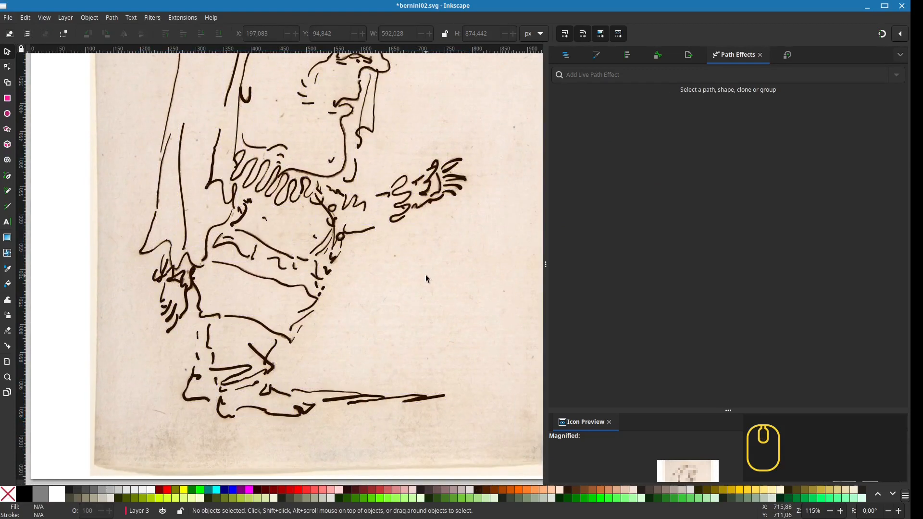
# - Add a layer named Layer 4 between Layer 2 and Layer 1, and save the drawing
pyautogui.click(568, 56)
pyautogui.scroll(-1, 462, 291)
pyautogui.click(553, 89)
pyautogui.click(575, 113)
pyautogui.hotkey('ctrl', 'shift', 'n')
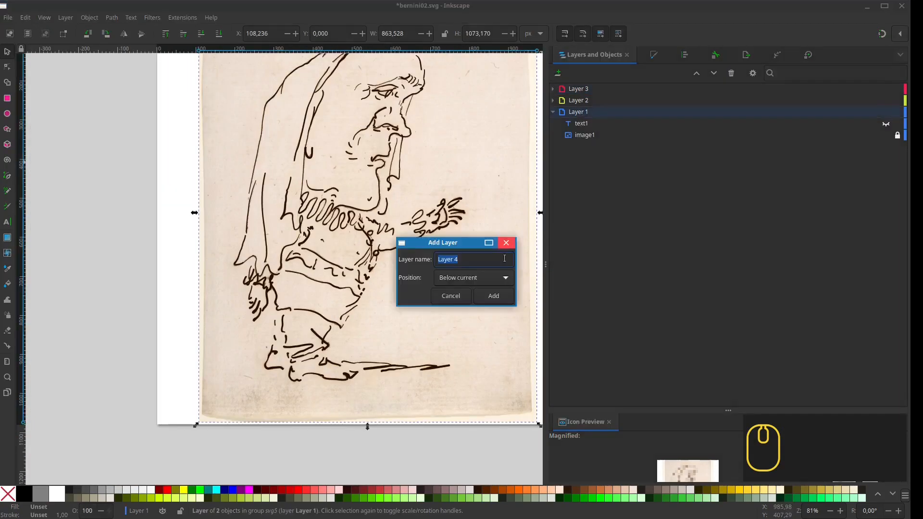
pyautogui.press('Return')
pyautogui.hotkey('ctrl', 's')
# - Draw a 1080 × 1080 px rectangle covering the whole page on Layer 4 and fill it with pale beige
pyautogui.scroll(-2, 486, 214)
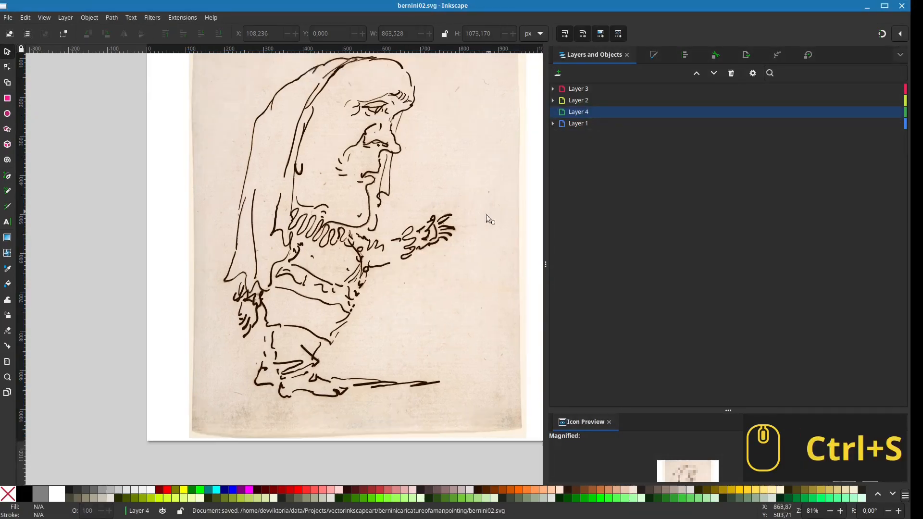
pyautogui.press('n')
pyautogui.press('r')
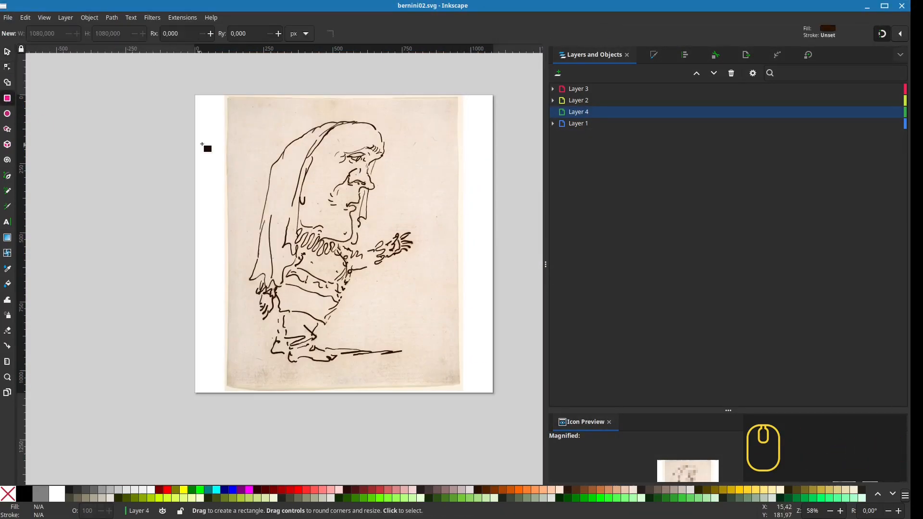
pyautogui.moveTo(196, 96); pyautogui.dragTo(493, 393)
pyautogui.click(633, 490)
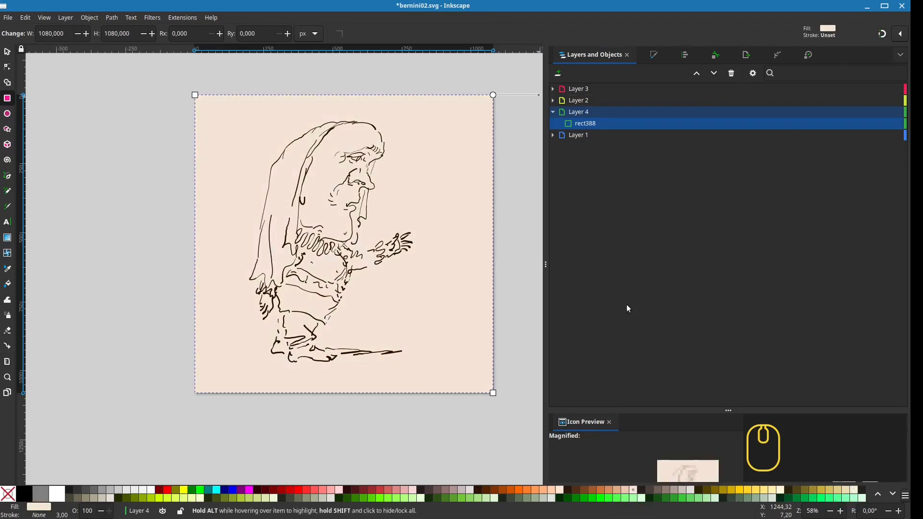
pyautogui.moveTo(87, 110); pyautogui.dragTo(52, 116)
pyautogui.click(7, 51)
pyautogui.click(491, 269)
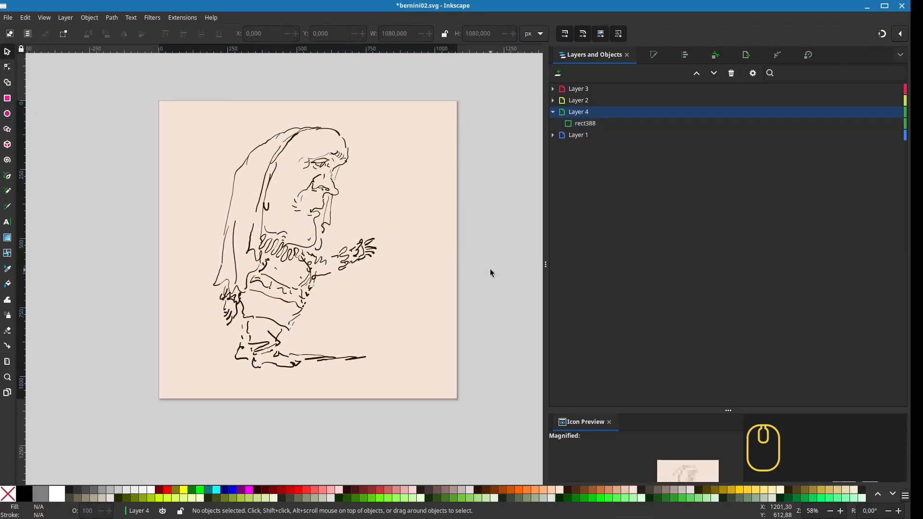
# - Move the title text from Layer 1 to above the background rectangle in Layer 4, make it visible, and save
pyautogui.click(553, 135)
pyautogui.moveTo(592, 147); pyautogui.dragTo(592, 119)
pyautogui.moveTo(477, 213)
pyautogui.mouseDown()
pyautogui.moveTo(474, 250)
pyautogui.moveTo(484, 186)
pyautogui.moveTo(482, 228)
pyautogui.mouseUp()
pyautogui.hotkey('ctrl', 's')
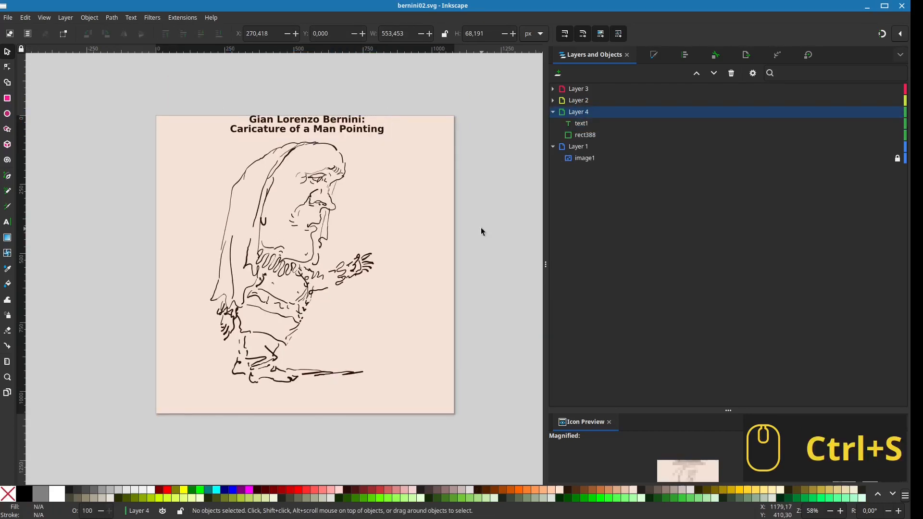
# - Move the title beneath the figure's feet and set its font to Normal style at 10 pt
pyautogui.moveTo(328, 126); pyautogui.dragTo(307, 406)
pyautogui.press('t')
pyautogui.click(192, 35)
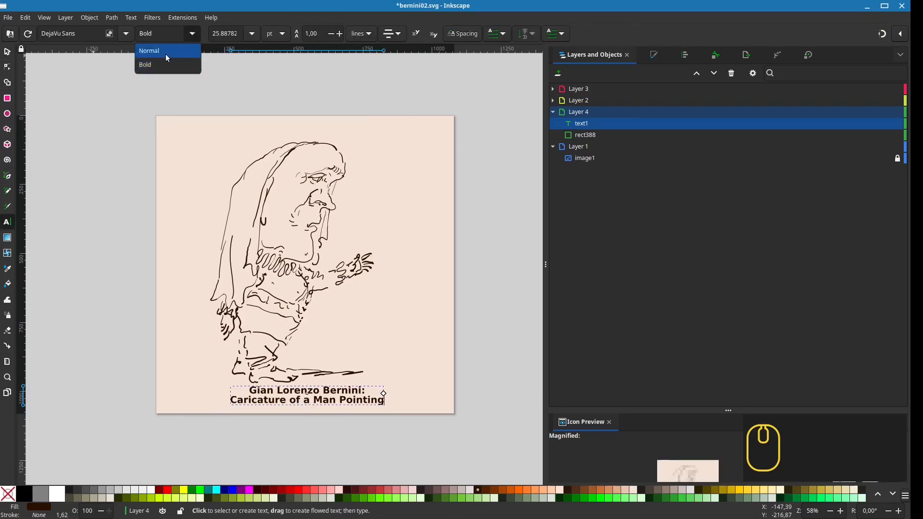
pyautogui.click(164, 53)
pyautogui.click(251, 34)
pyautogui.click(226, 105)
# - Shift the title slightly closer to the page's lower edge and centre it horizontally relative to the page
pyautogui.scroll(1, 290, 420)
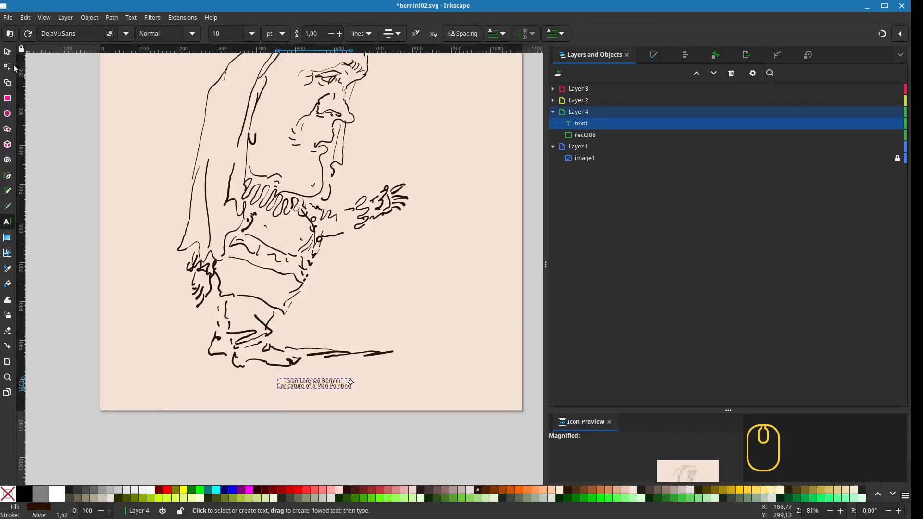
pyautogui.click(7, 51)
pyautogui.moveTo(315, 387); pyautogui.dragTo(301, 398)
pyautogui.click(685, 55)
pyautogui.click(607, 129)
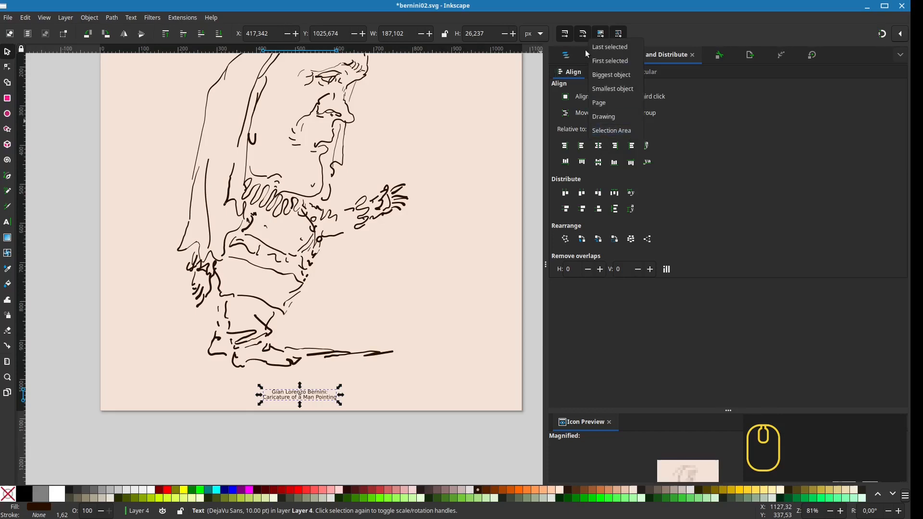
pyautogui.click(599, 102)
pyautogui.click(598, 145)
# - Append "in Inkscape" to the title's second line, after "Caricature of a Man Pointing"
pyautogui.scroll(-1, 387, 431)
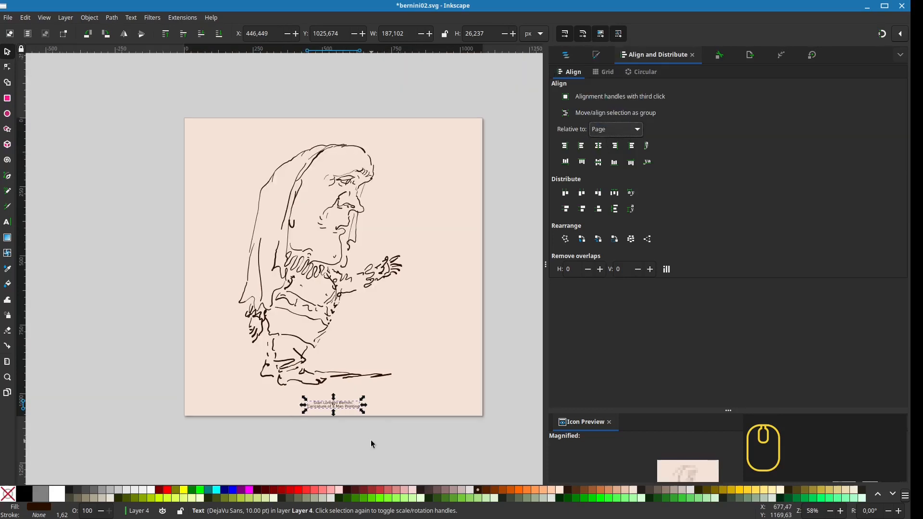
pyautogui.press('t')
pyautogui.scroll(3, 342, 423)
pyautogui.write('in I')
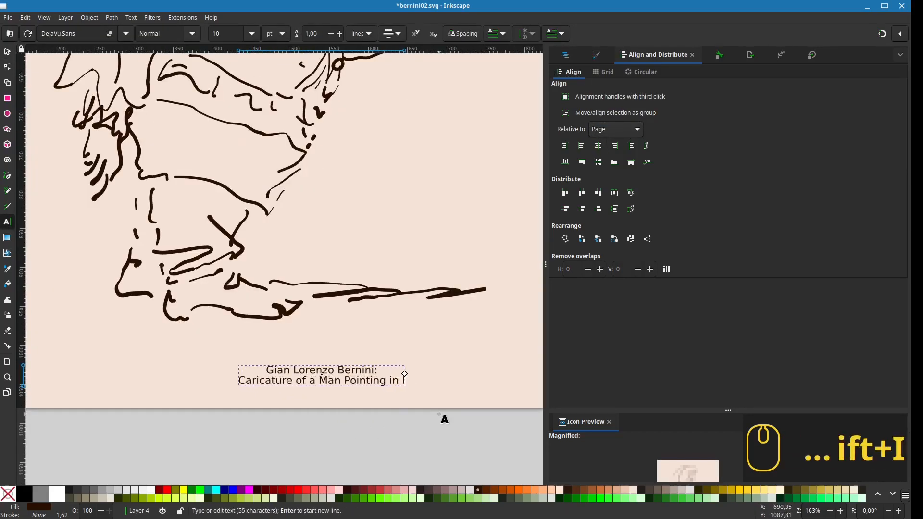
pyautogui.write('nkscape')
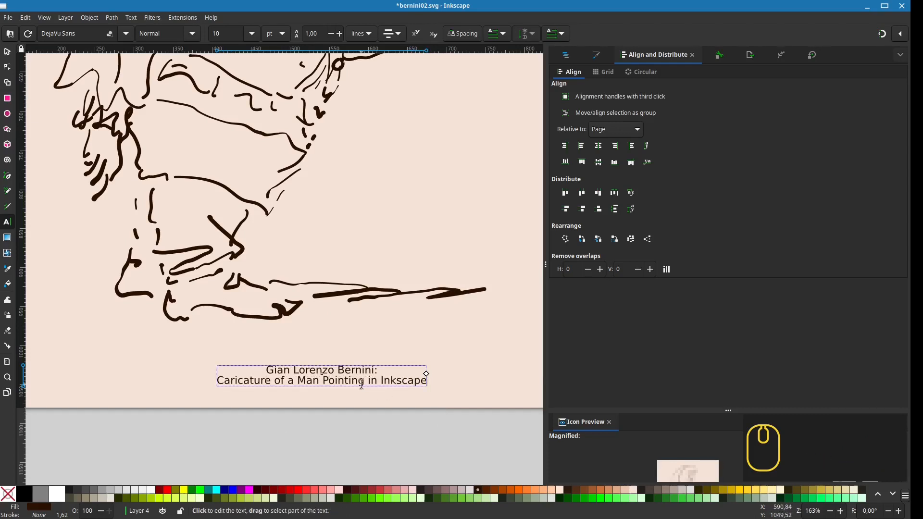
# - Replace "in" with "with" in the title's second line, save the drawing, and deselect the text
pyautogui.doubleClick(373, 381)
pyautogui.write('with')
pyautogui.press('F1')
pyautogui.hotkey('ctrl', 's')
pyautogui.scroll(-2, 344, 220)
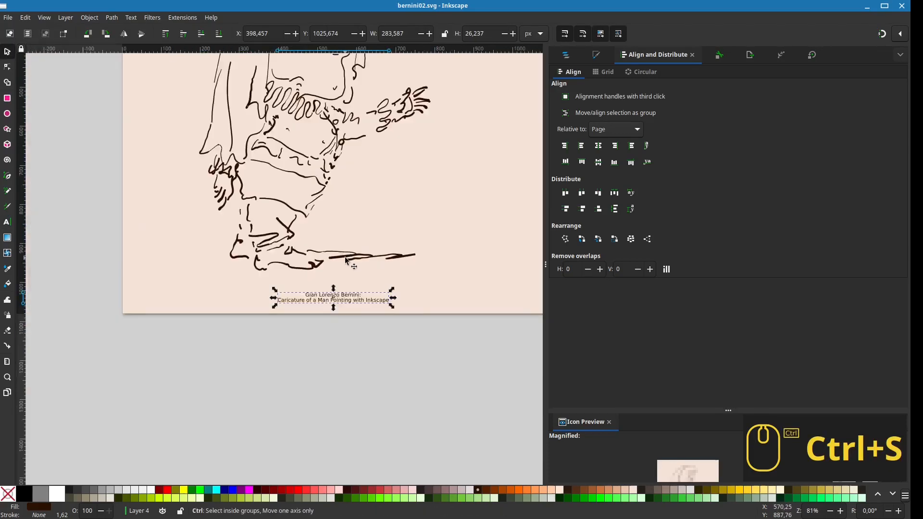
pyautogui.scroll(-1, 433, 250)
pyautogui.click(521, 241)
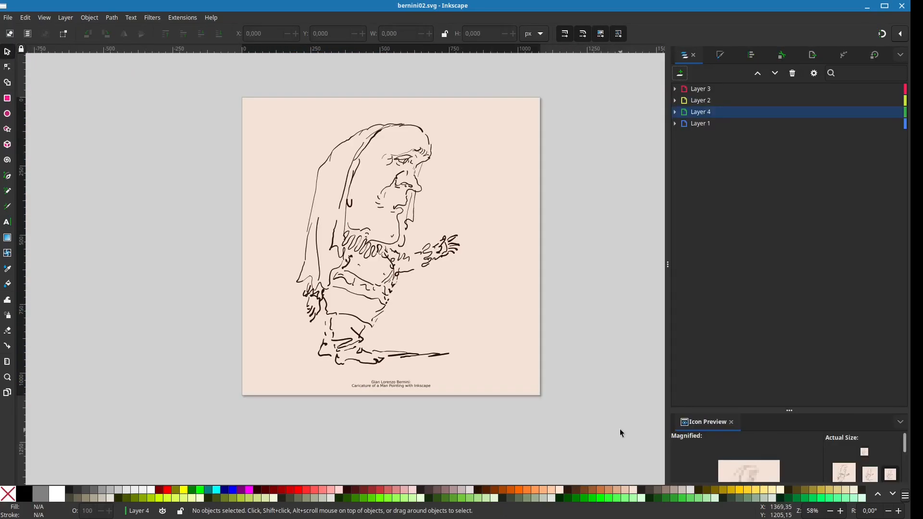